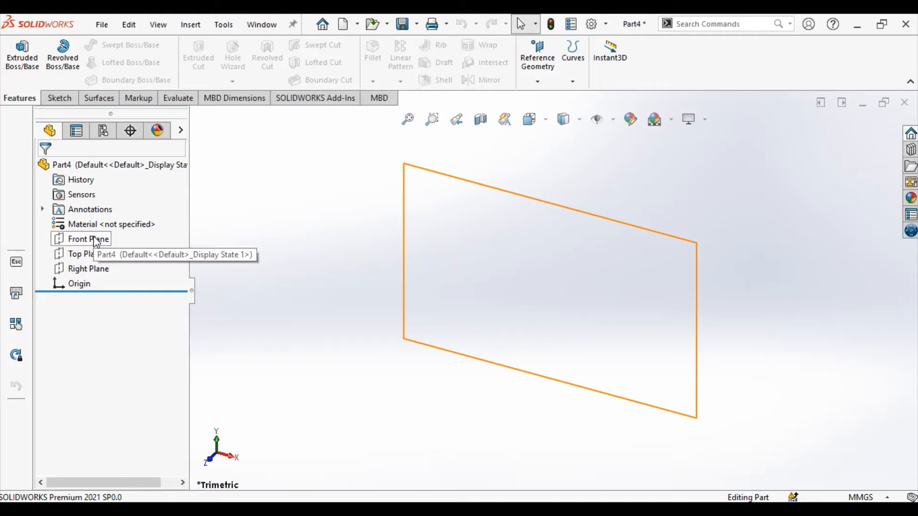
Sketch two concentric circles centred on the origin of the Front Plane, with radii of about 46 mm and 34 mm.
left_click(92, 241)
left_click(110, 212)
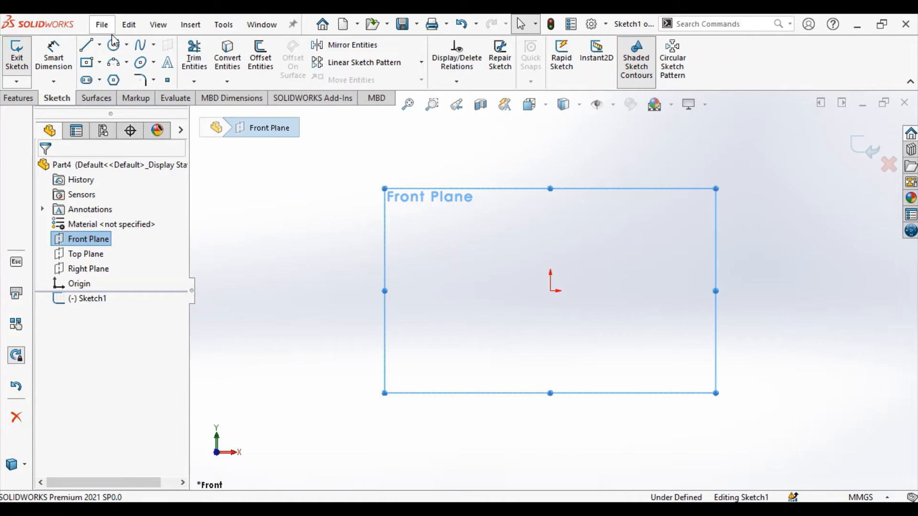
left_click(126, 45)
left_click(139, 61)
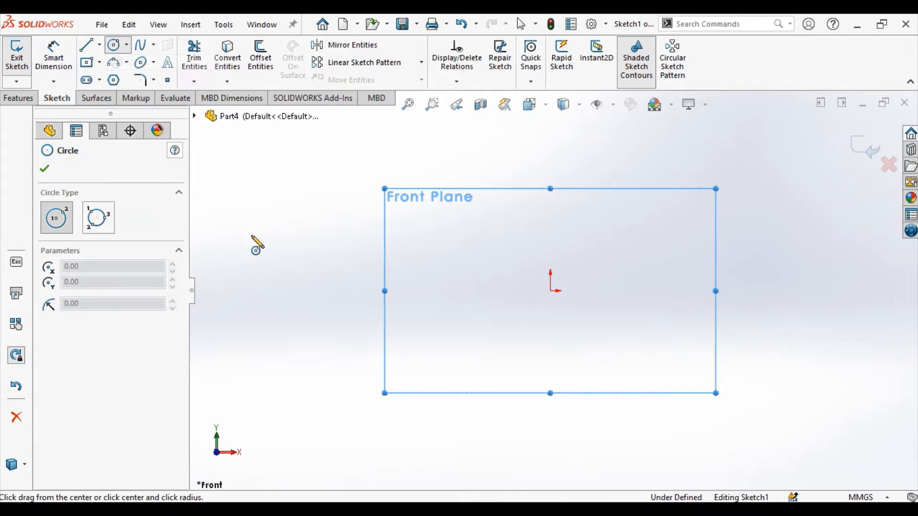
left_click(550, 290)
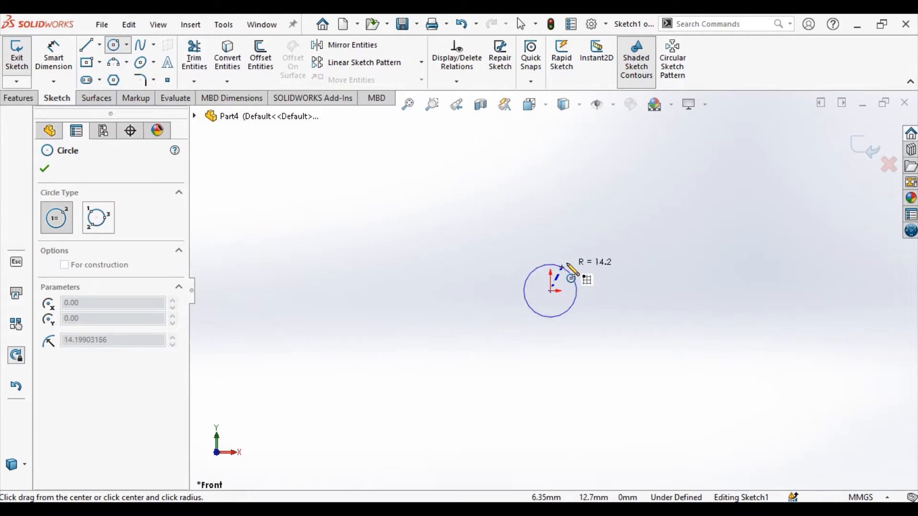
left_click(580, 211)
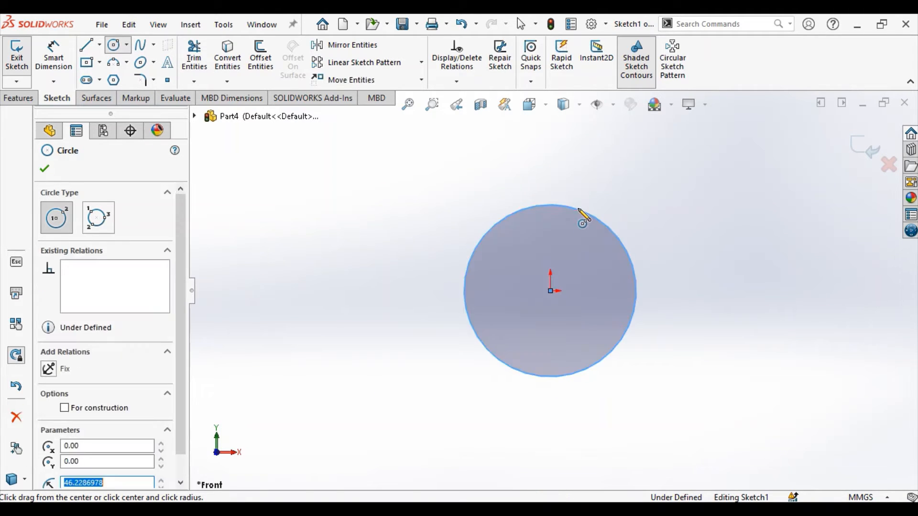
left_click(550, 291)
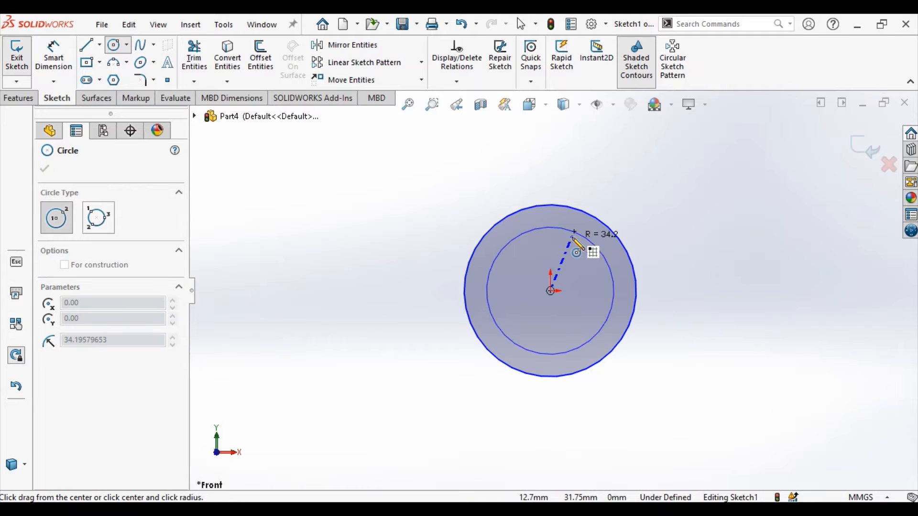
left_click(593, 243)
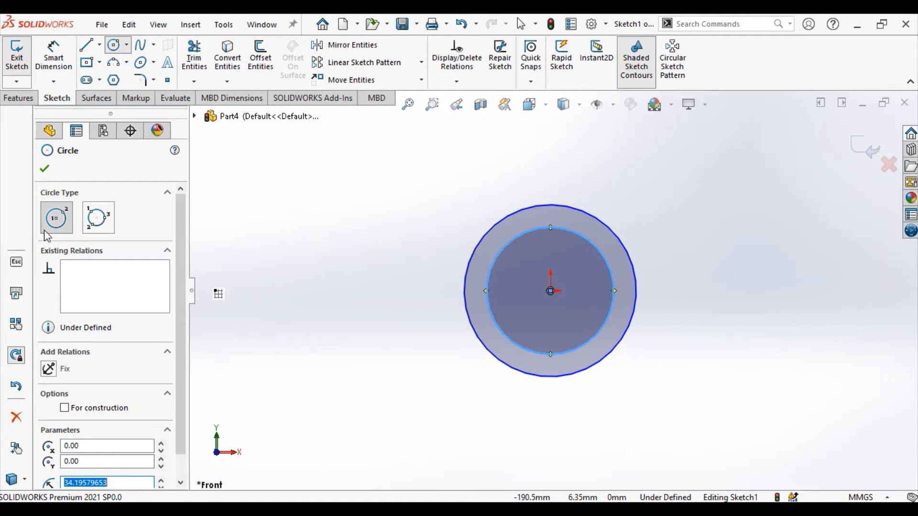
left_click(45, 169)
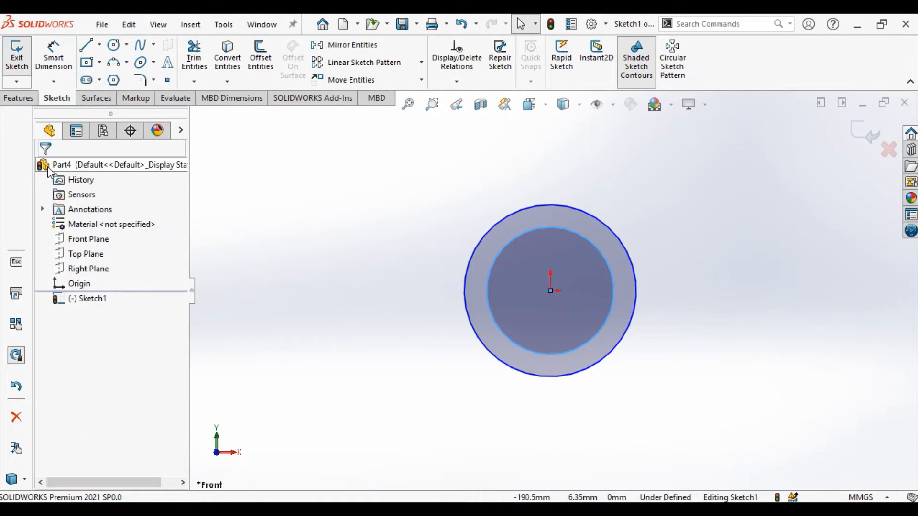
Dimension the outer circle's diameter to 150 mm.
left_click(54, 64)
left_click(469, 263)
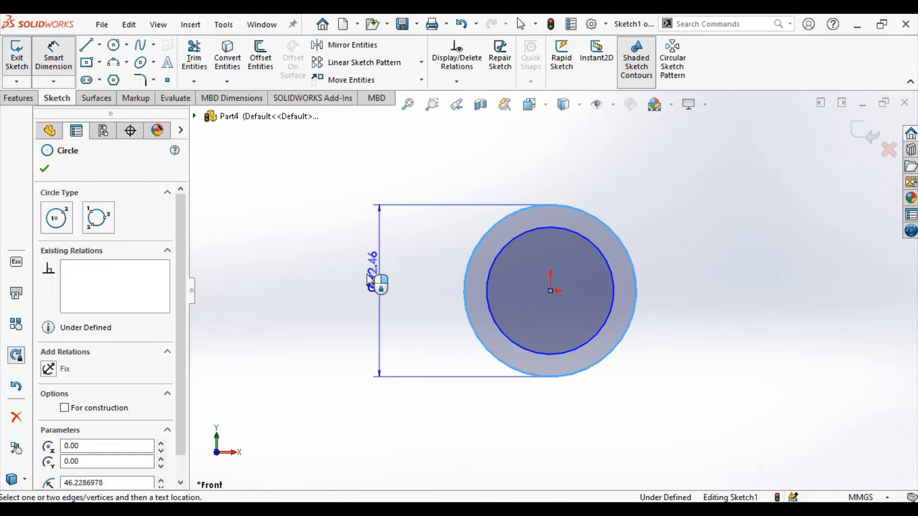
left_click(334, 295)
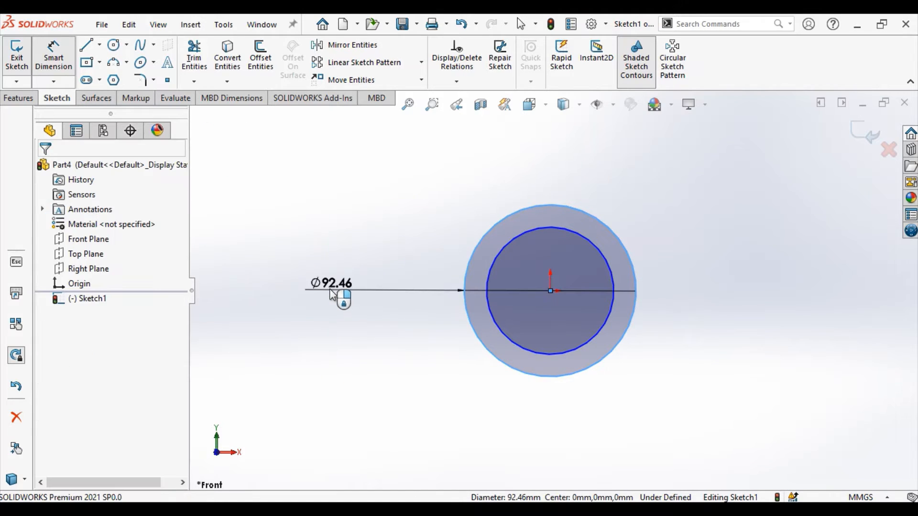
type("15")
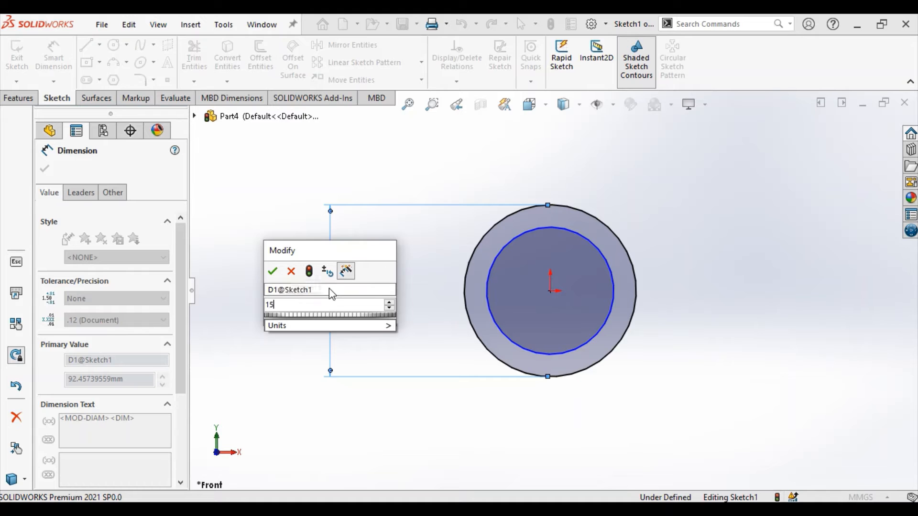
type("0")
left_click(272, 271)
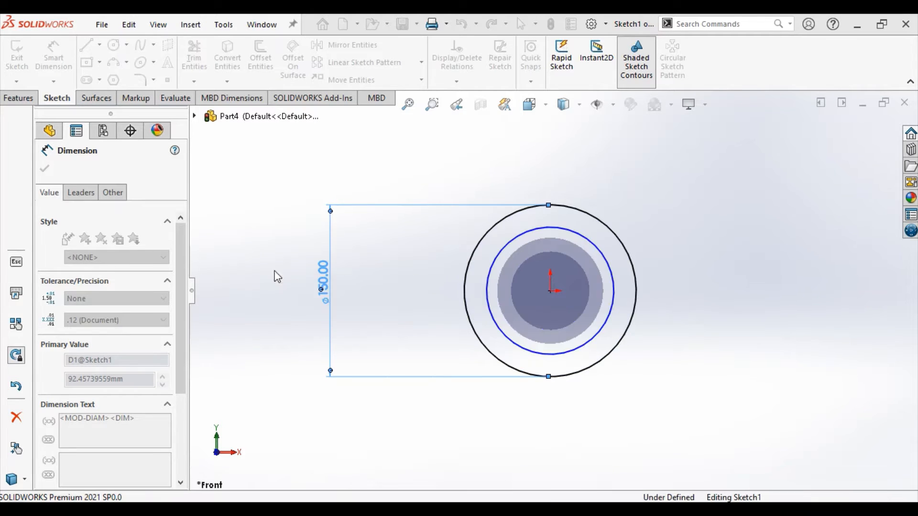
Dimension the inner circle's diameter to 130 mm and exit the sketch.
left_click(489, 288)
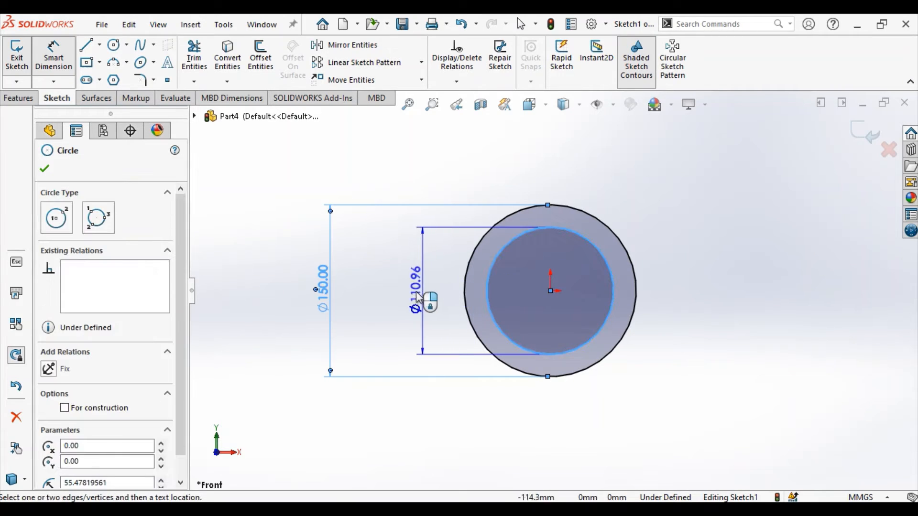
left_click(406, 297)
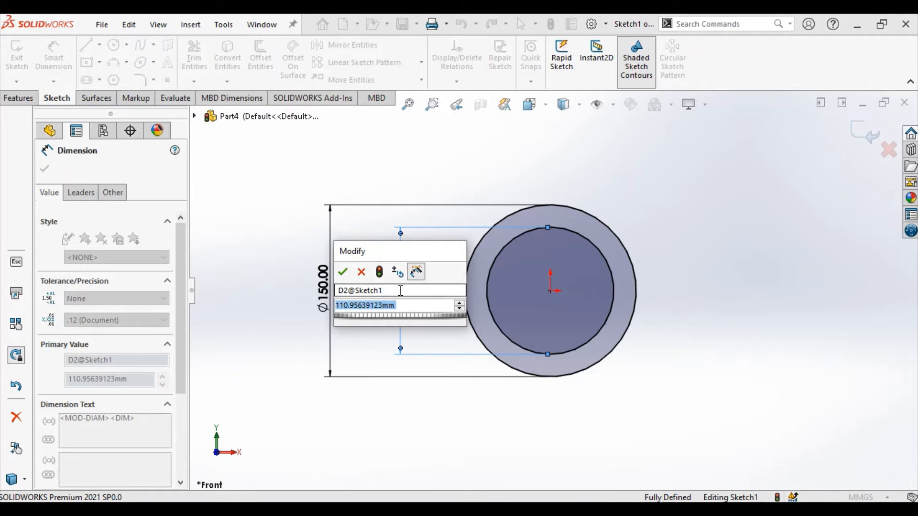
type("13")
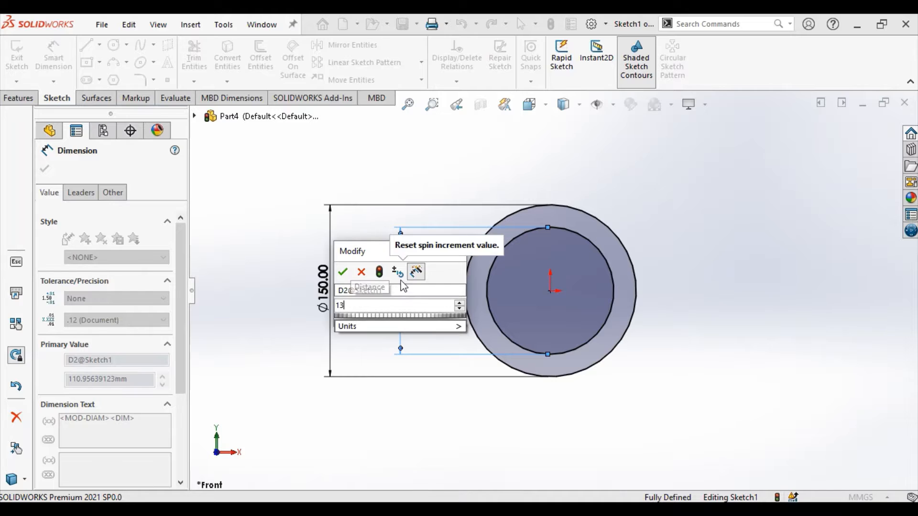
type("0")
left_click(342, 273)
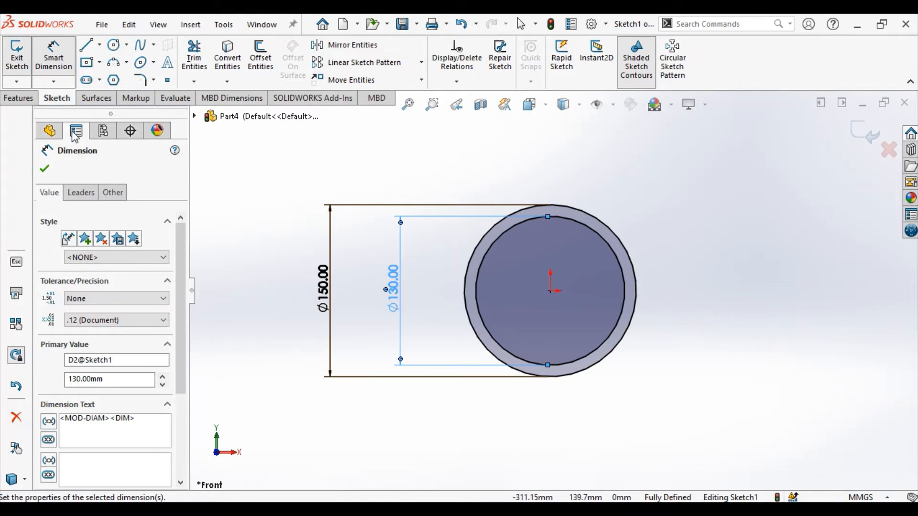
left_click(45, 170)
left_click(16, 58)
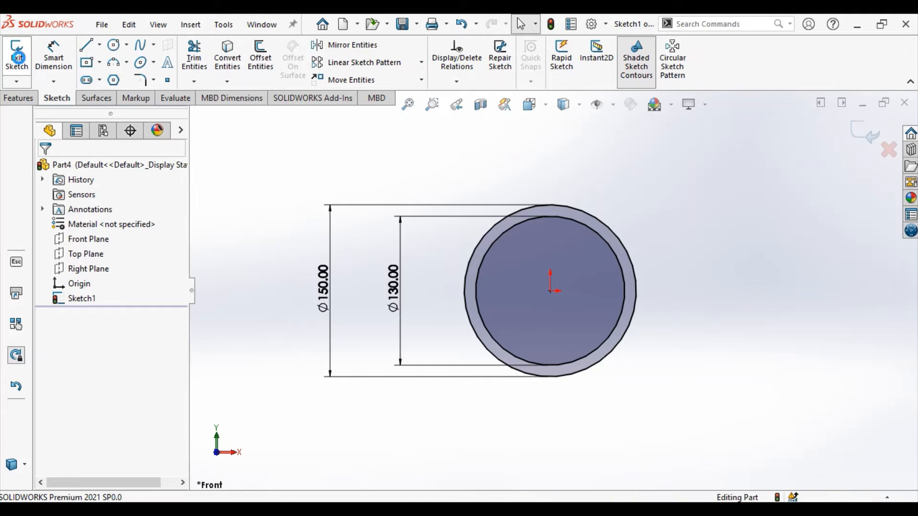
Extrude the ring profile 180 mm as a boss with the Mid Plane end condition.
left_click(21, 98)
left_click(23, 58)
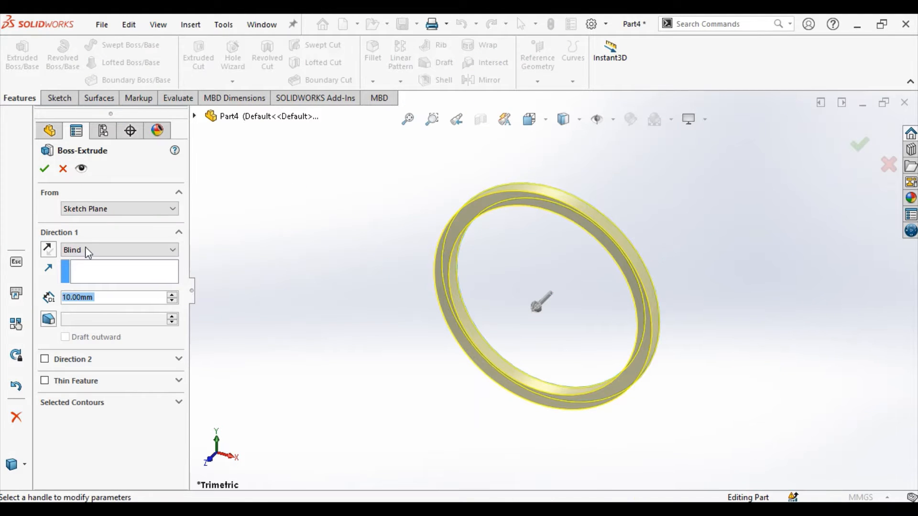
left_click(92, 249)
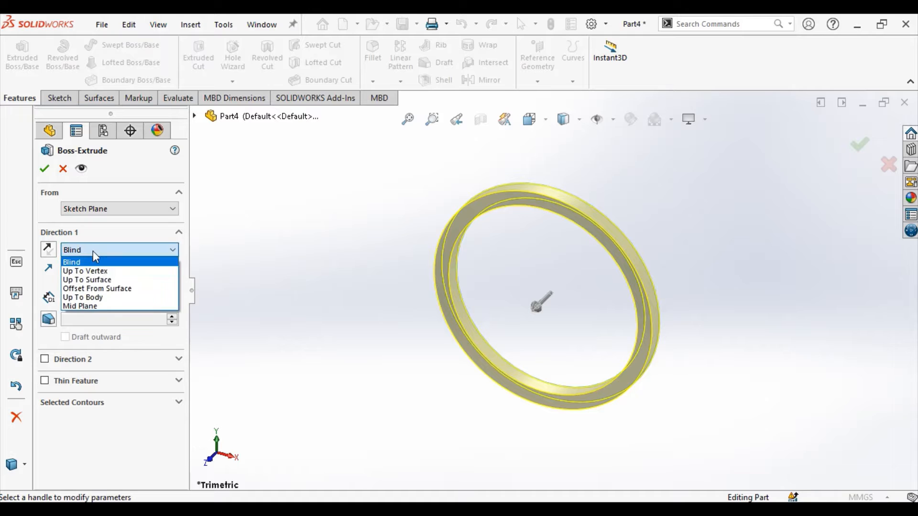
left_click(109, 306)
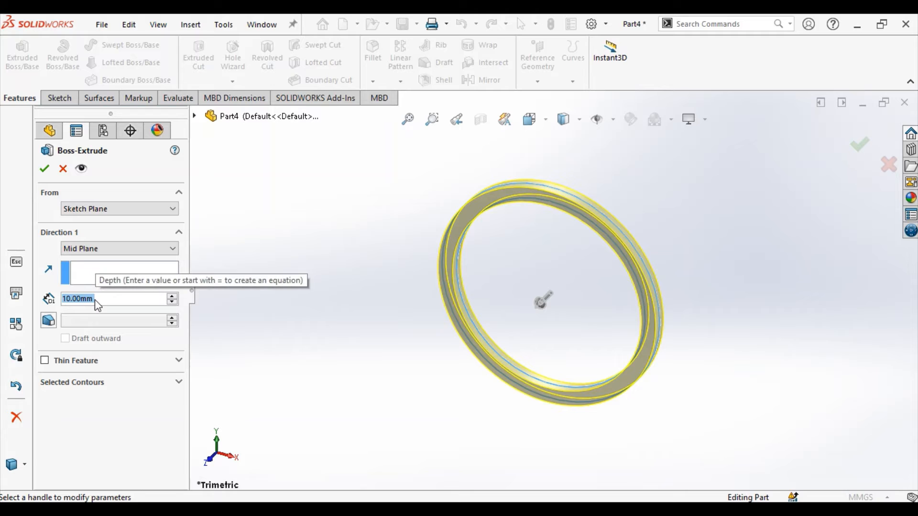
type("1")
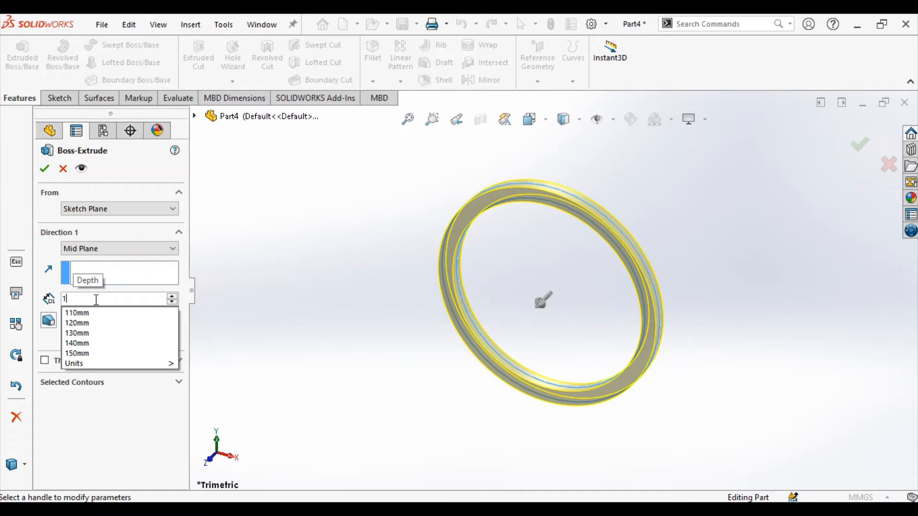
type("00")
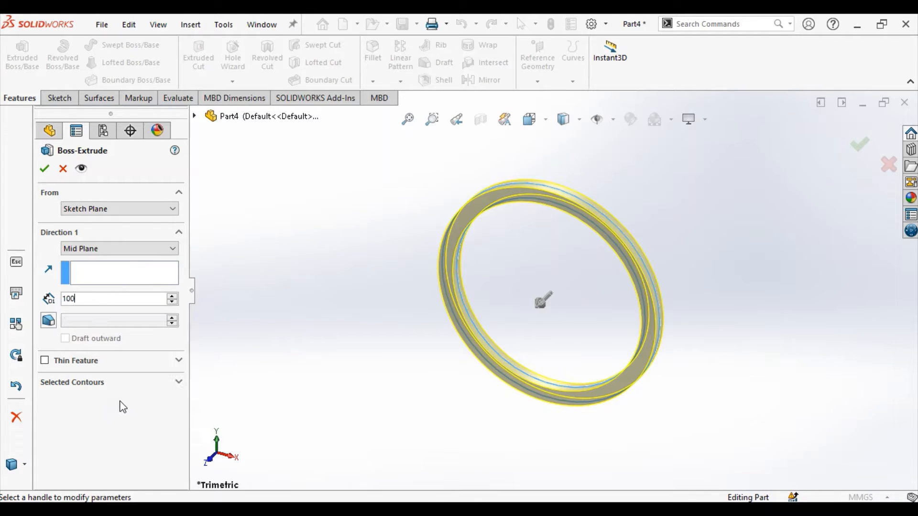
key("Return")
middle_click_drag(298, 360, 275, 348)
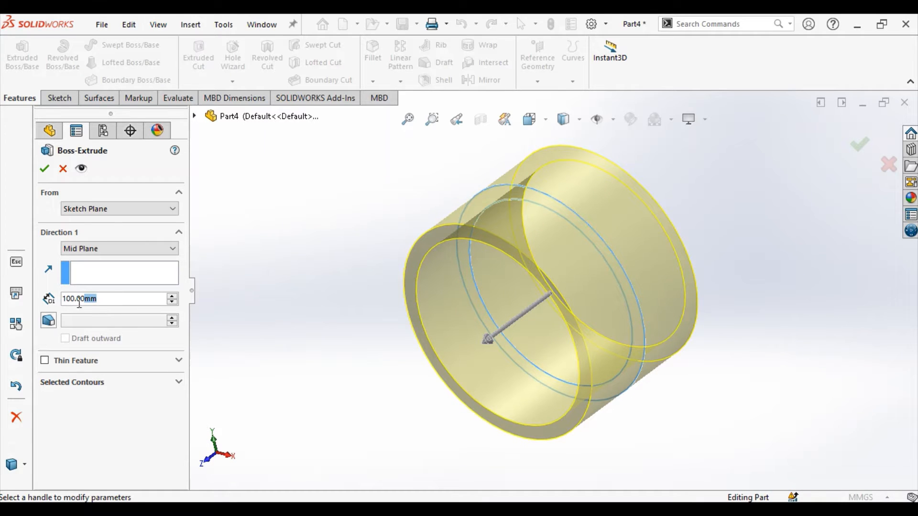
type("180")
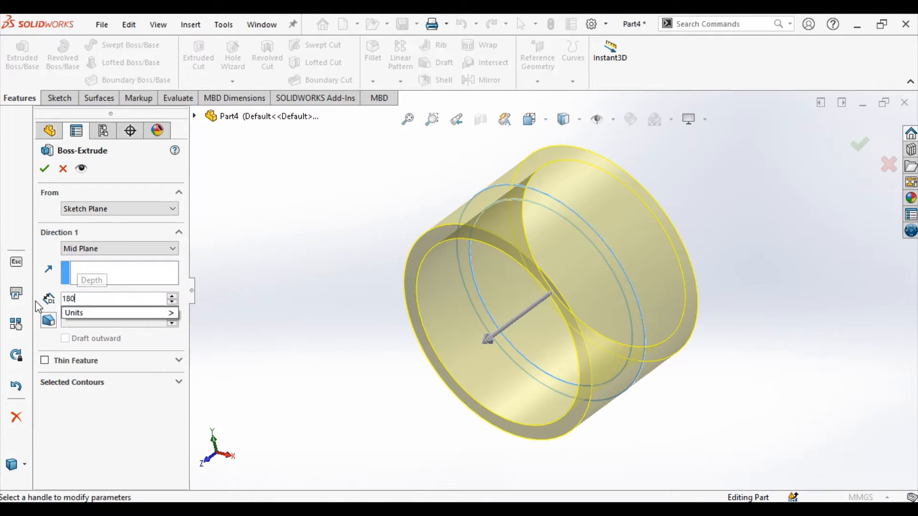
left_click(128, 434)
key("Return")
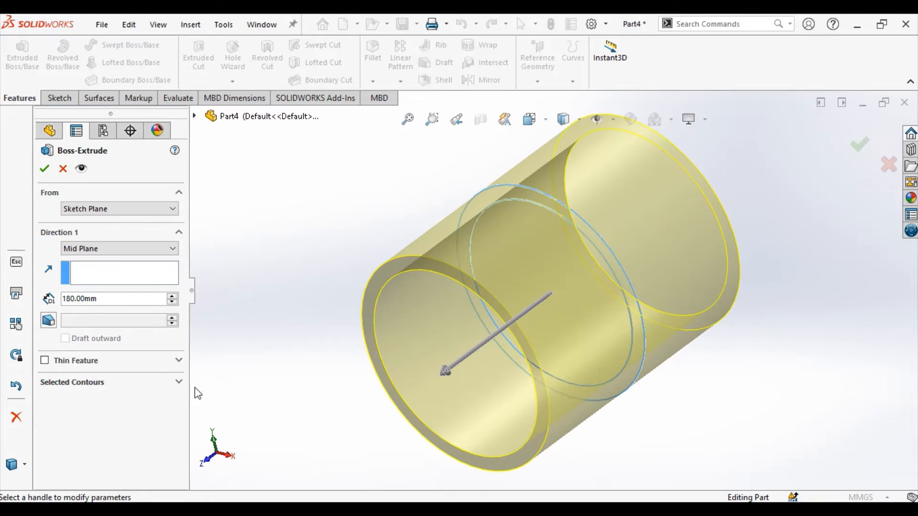
left_click(45, 169)
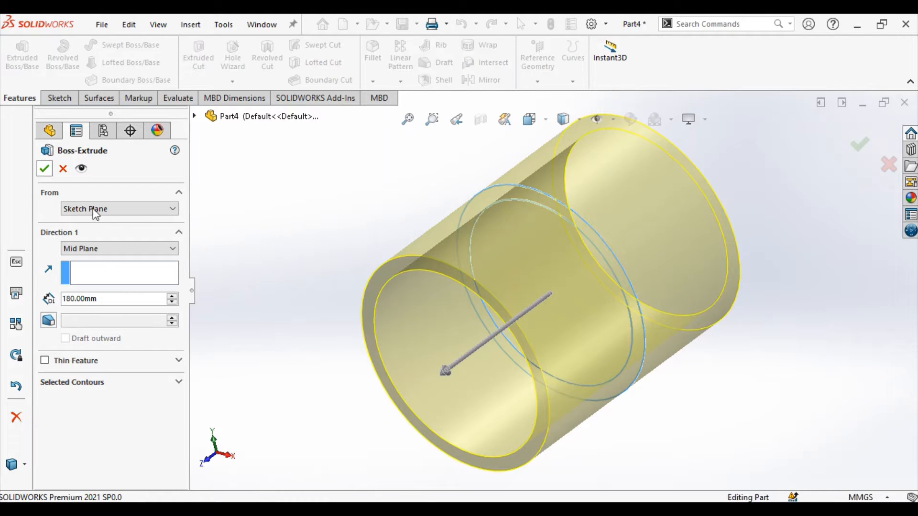
Start a new sketch on the tube's annular front end face.
middle_click_drag(390, 320, 529, 287)
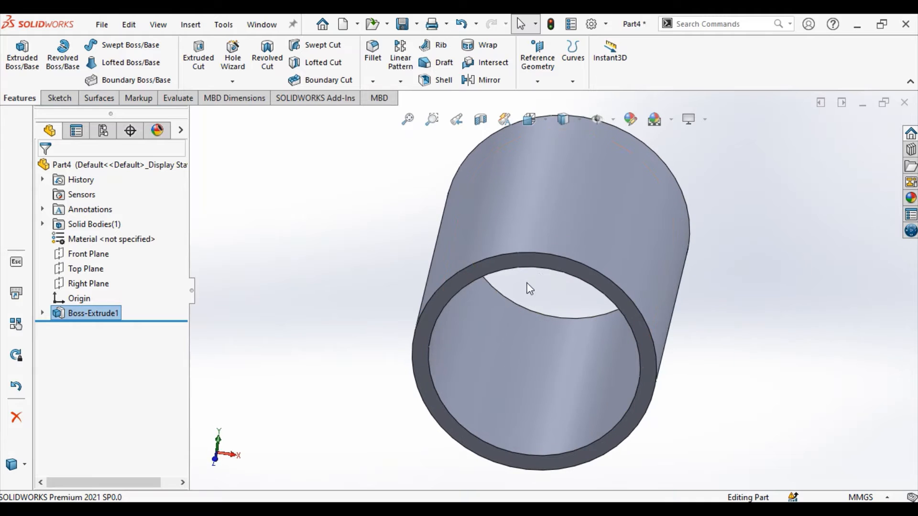
left_click(553, 263)
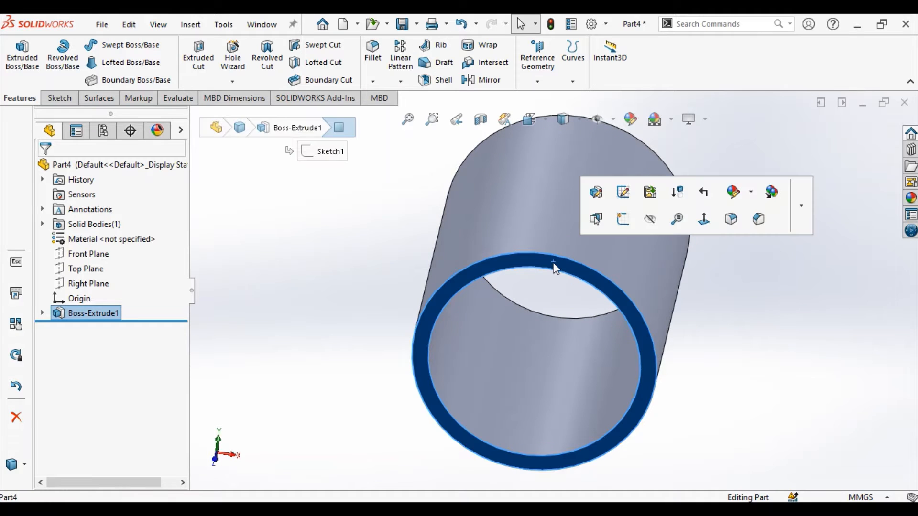
left_click(623, 219)
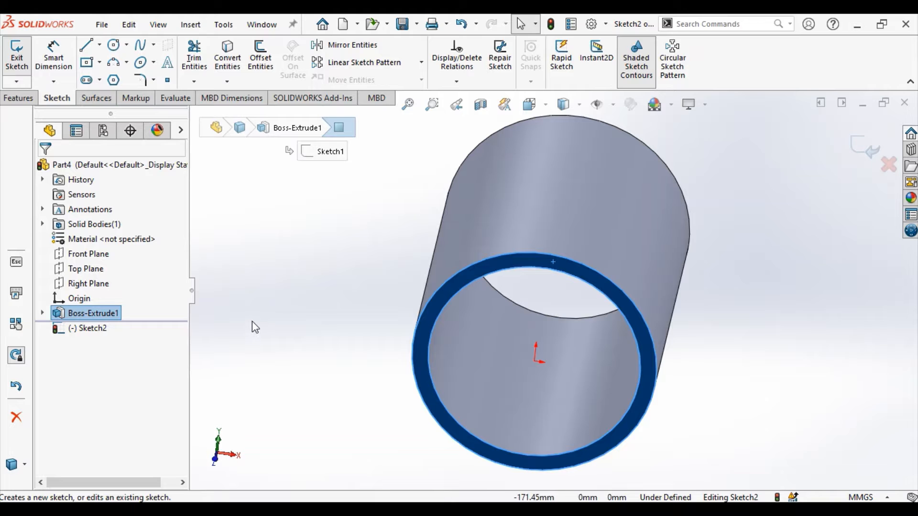
key("space")
left_click(407, 413)
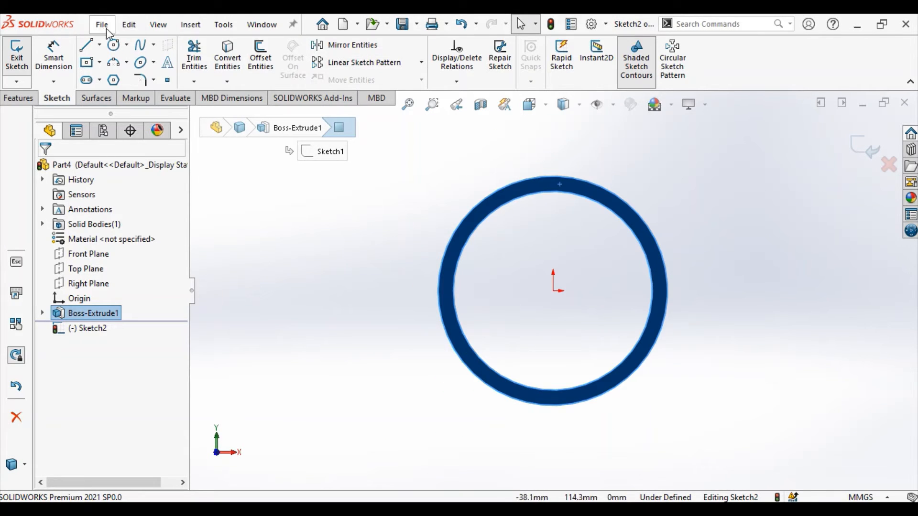
Sketch a center rectangle from the origin that encloses the tube's outline, about 190 mm tall.
left_click(99, 62)
left_click(125, 94)
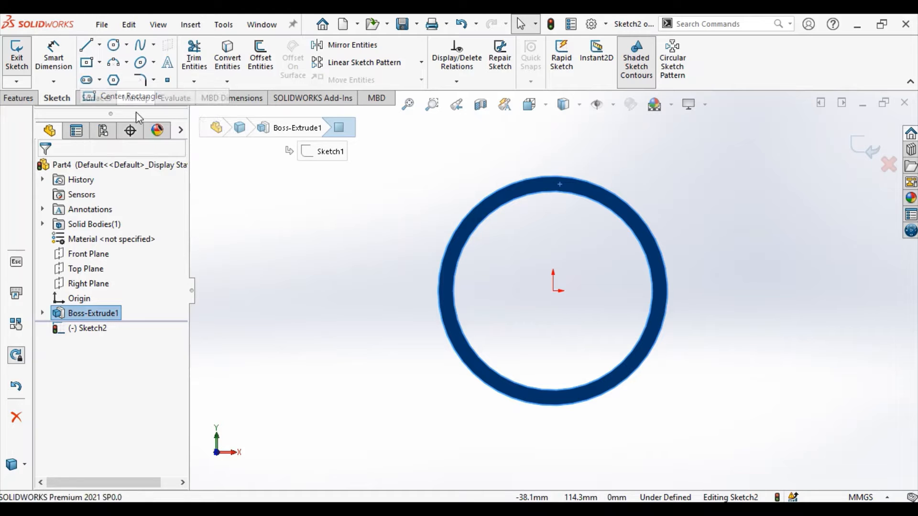
left_click(553, 291)
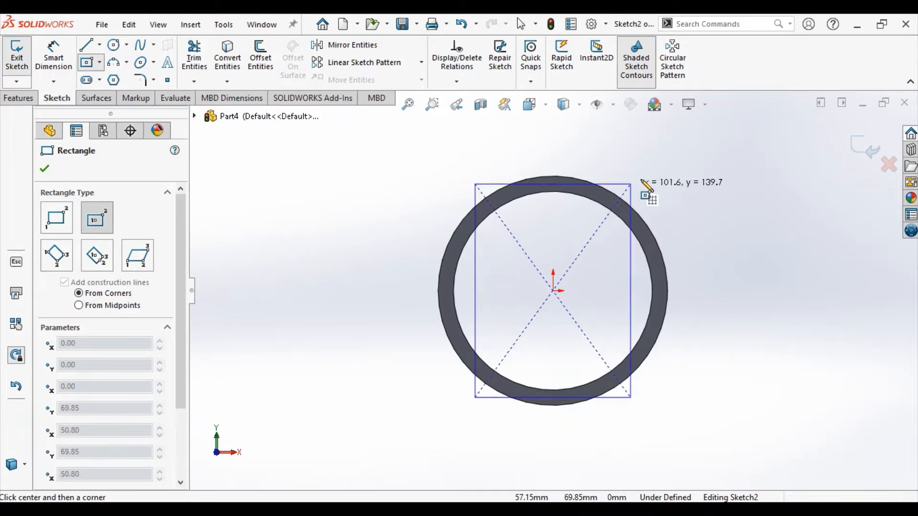
left_click(709, 146)
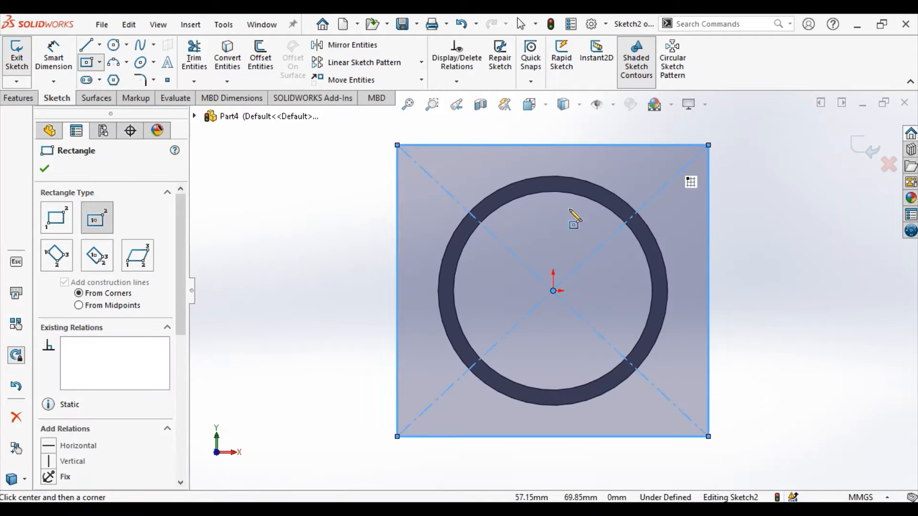
left_click(45, 169)
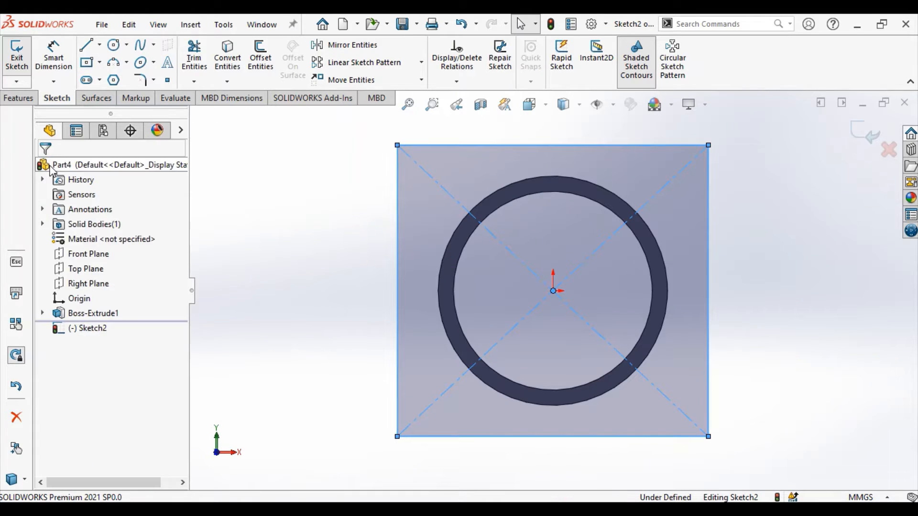
Dimension the rectangle around the tube to 210 mm high and 210 mm wide.
left_click(54, 56)
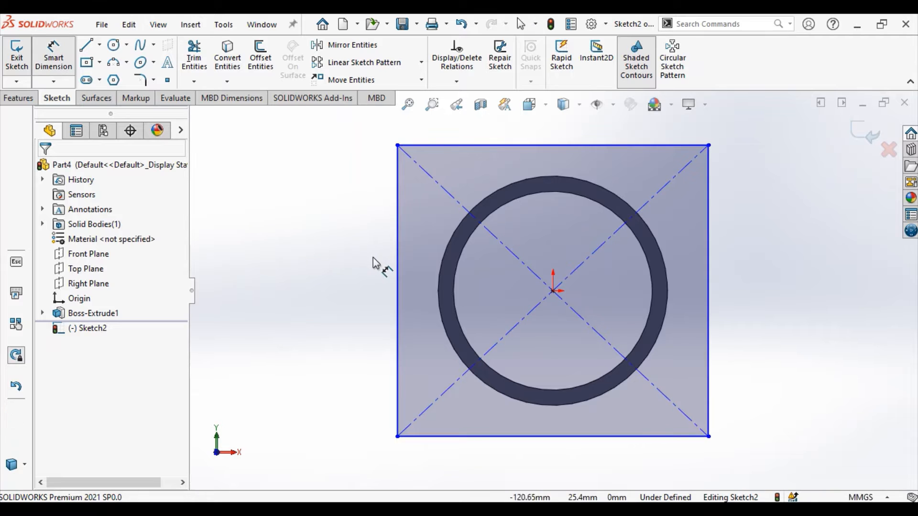
left_click(397, 264)
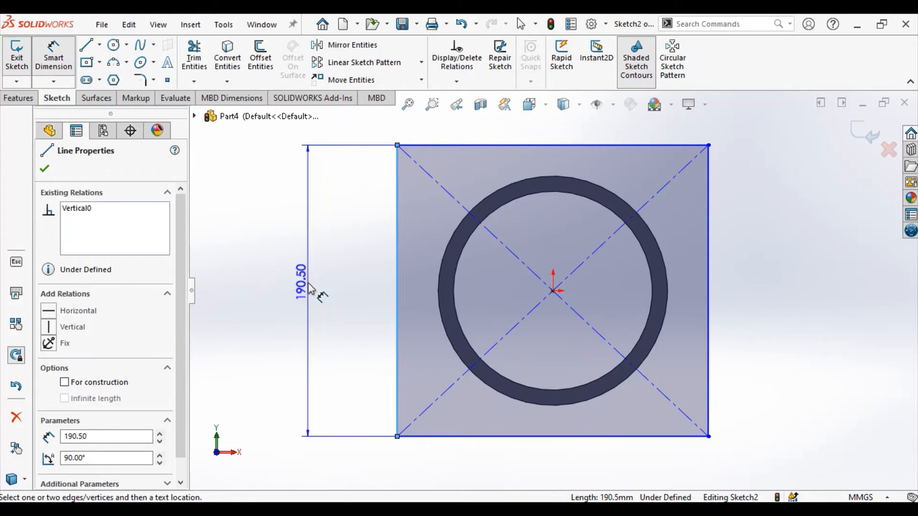
left_click(310, 288)
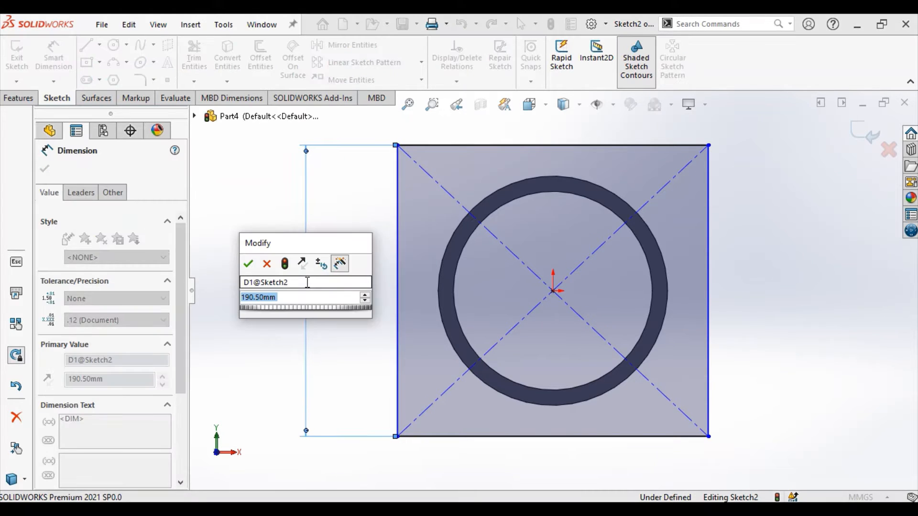
type("210")
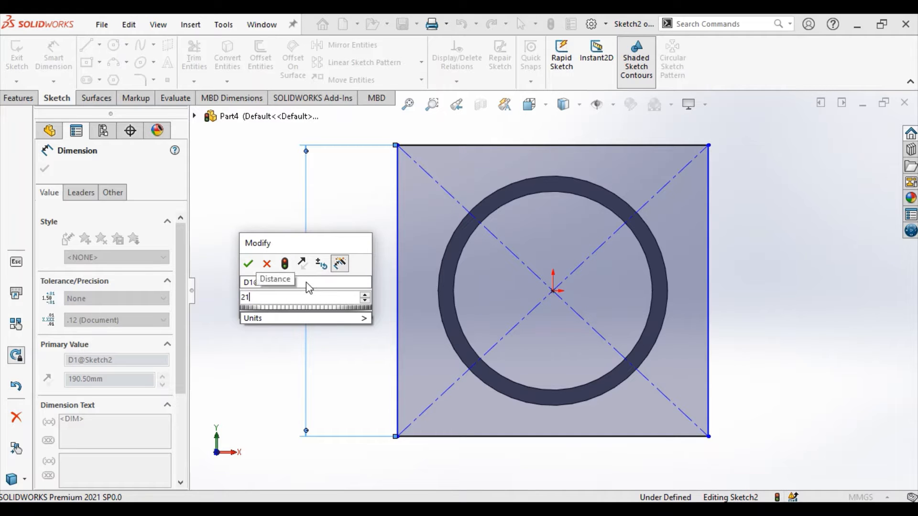
left_click(255, 263)
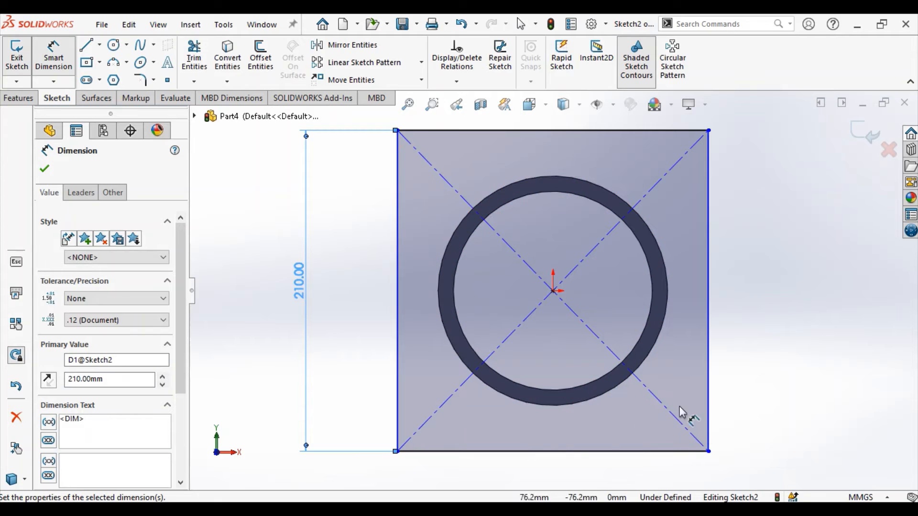
left_click(672, 453)
left_click(578, 471)
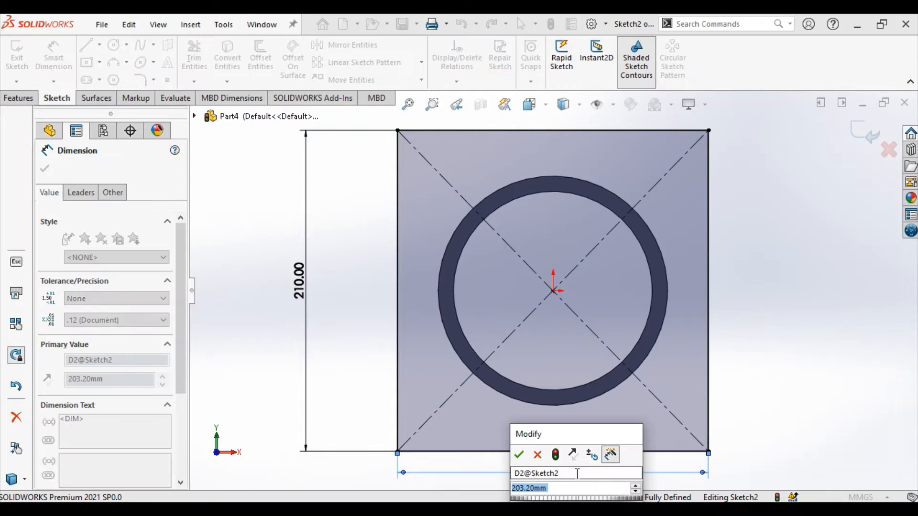
type("210")
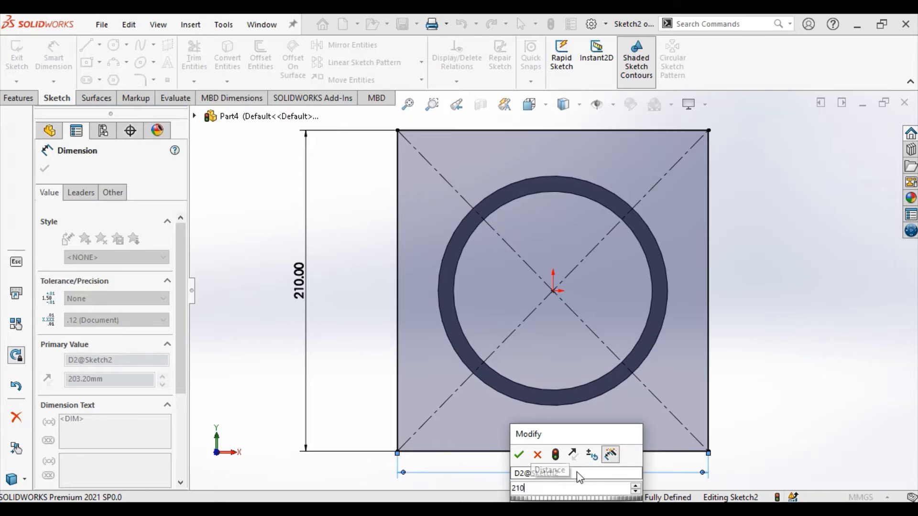
left_click(519, 455)
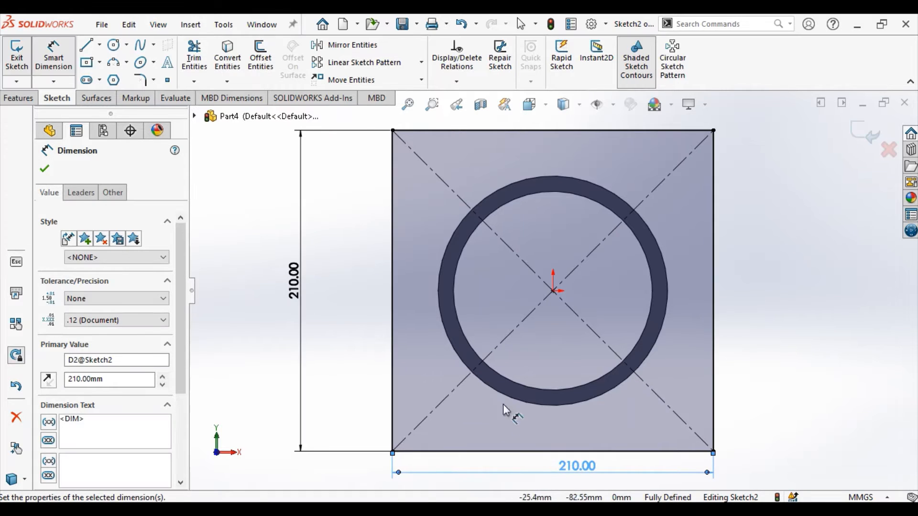
left_click(46, 169)
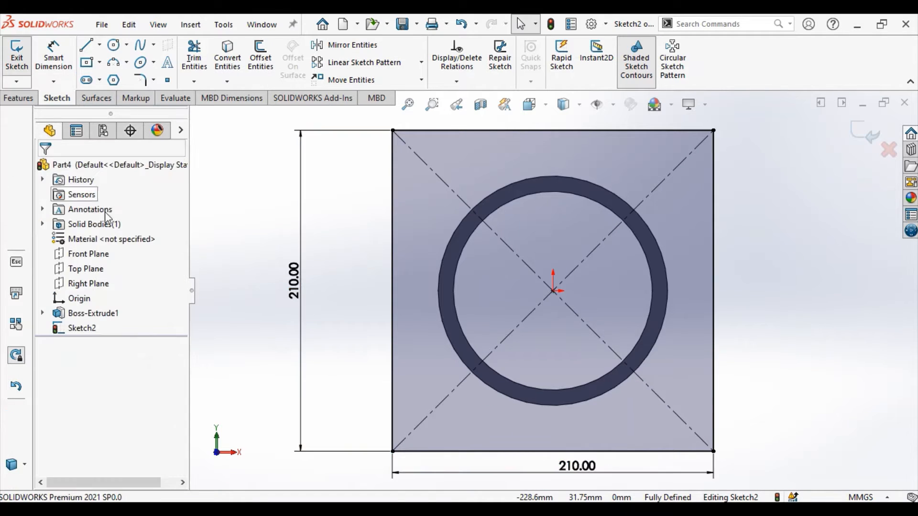
Round all four corners of the square with 30 mm sketch fillets, keeping constrained corners.
key("f")
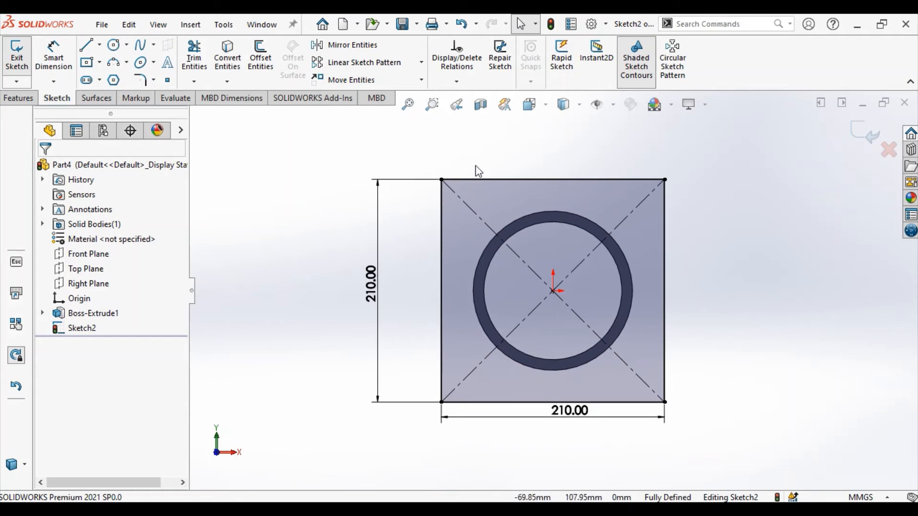
left_click(153, 80)
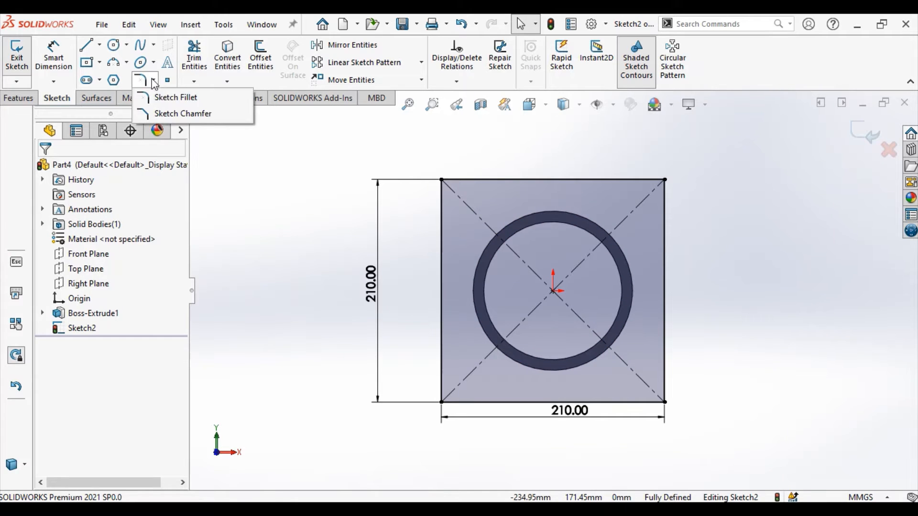
left_click(172, 99)
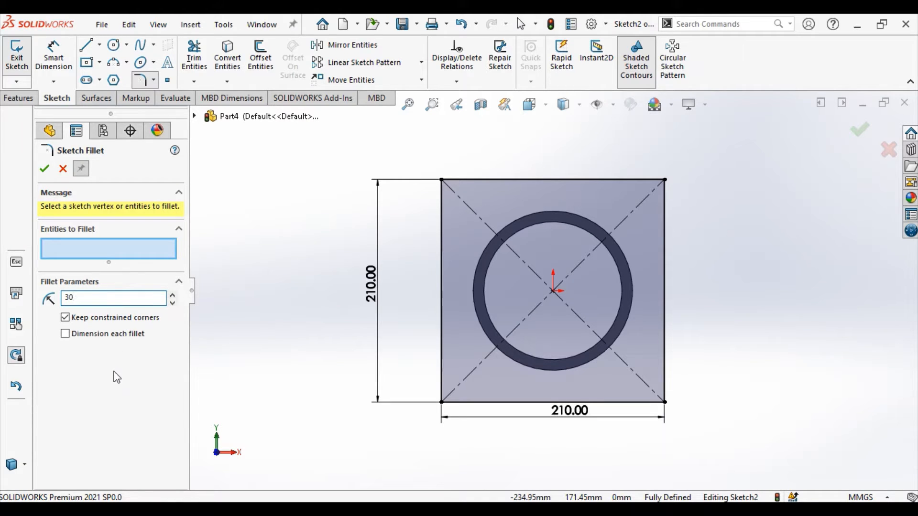
key("Return")
mouse_move(522, 151)
left_mouse_down()
mouse_move(403, 371)
mouse_move(409, 436)
left_mouse_up()
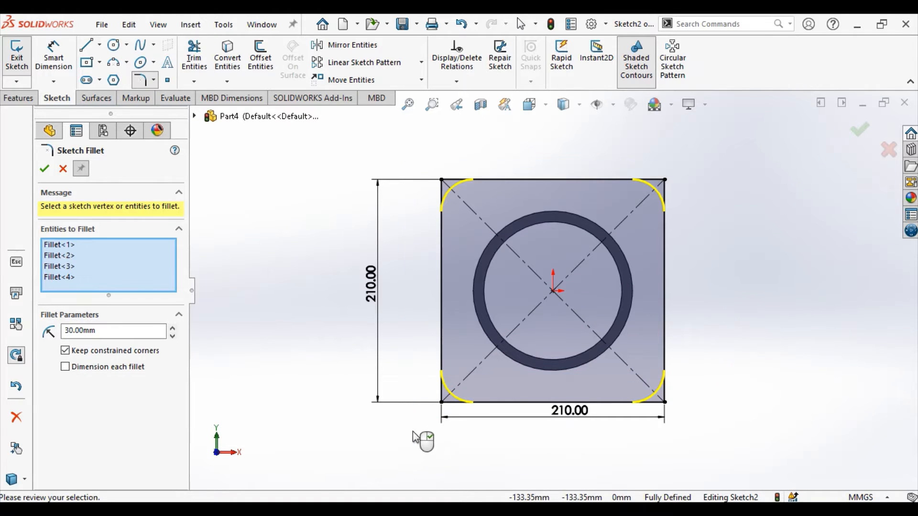
left_click(45, 169)
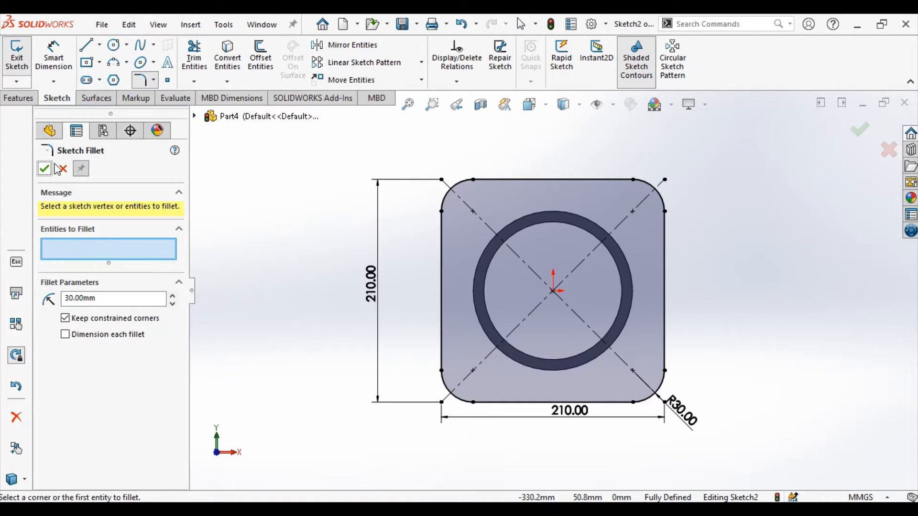
Sketch four circles of about 14 to 16 mm radius, one centered on each corner fillet's center point.
left_click(126, 45)
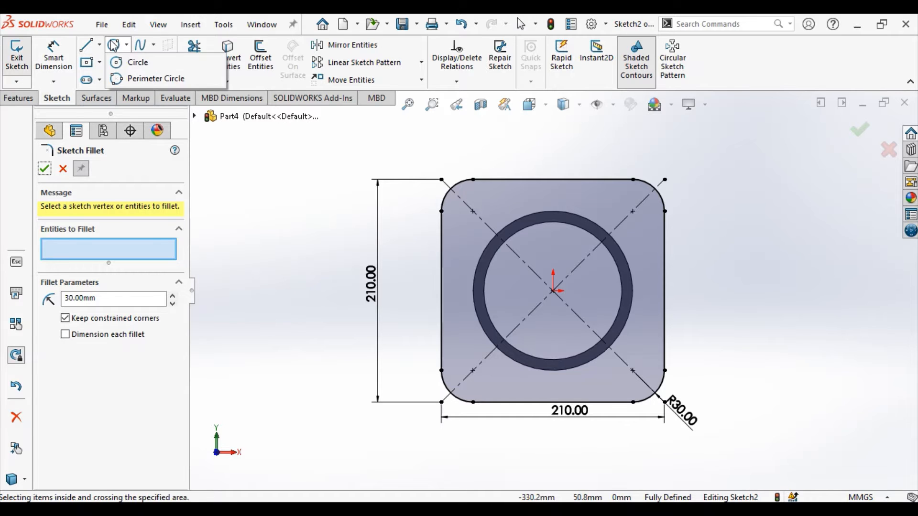
left_click(138, 63)
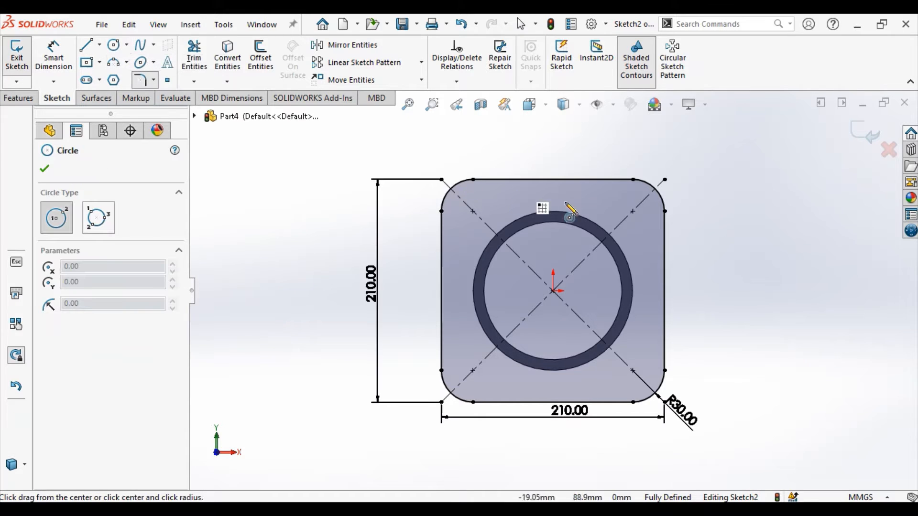
left_click(487, 211)
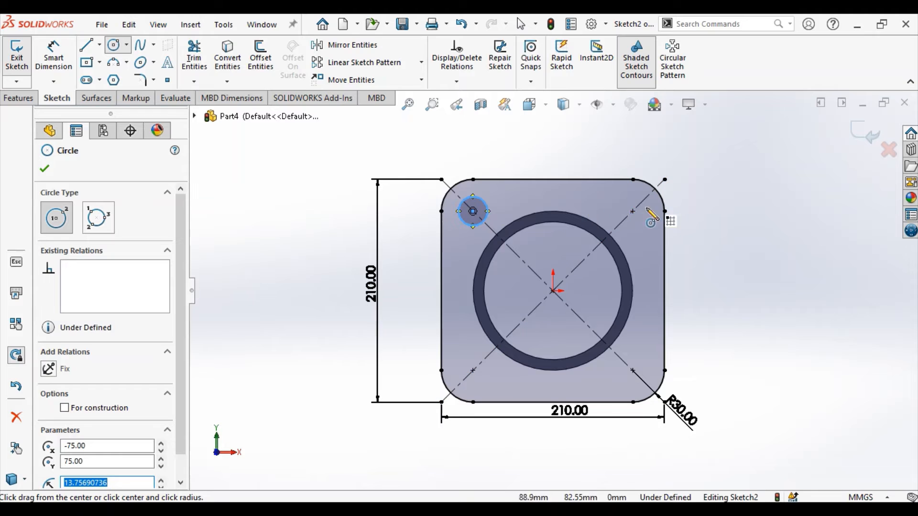
left_click(633, 211)
left_click(645, 201)
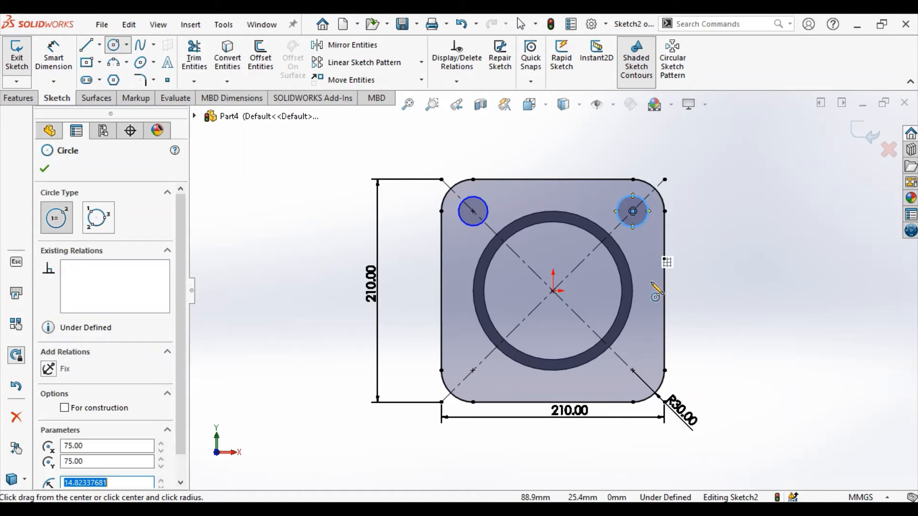
left_click(633, 371)
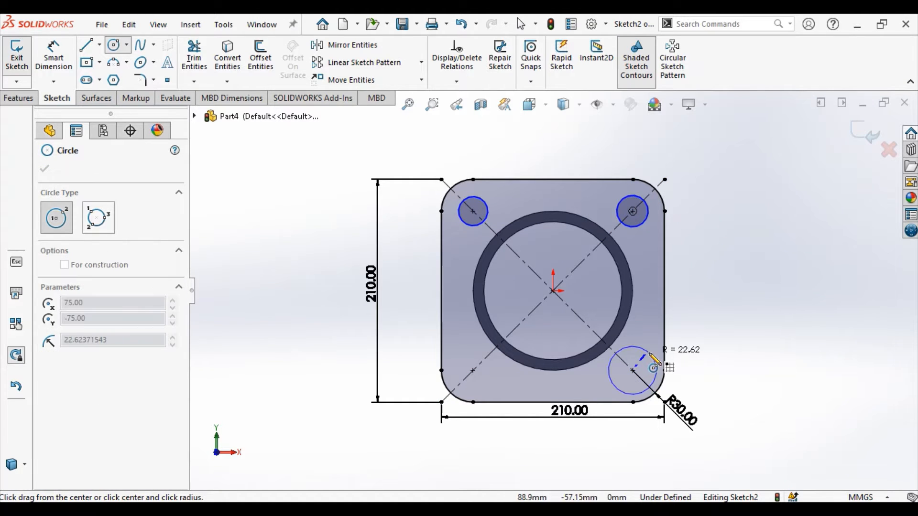
left_click(645, 362)
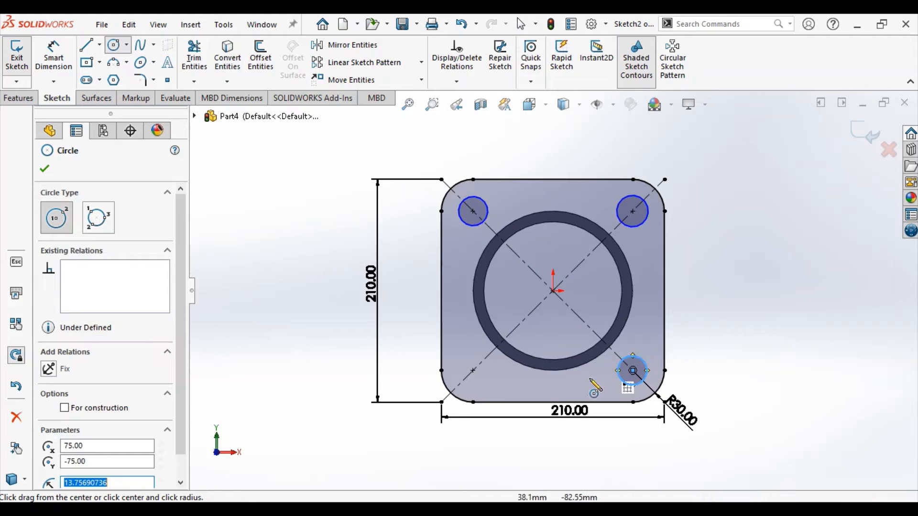
left_click(473, 370)
left_click(476, 355)
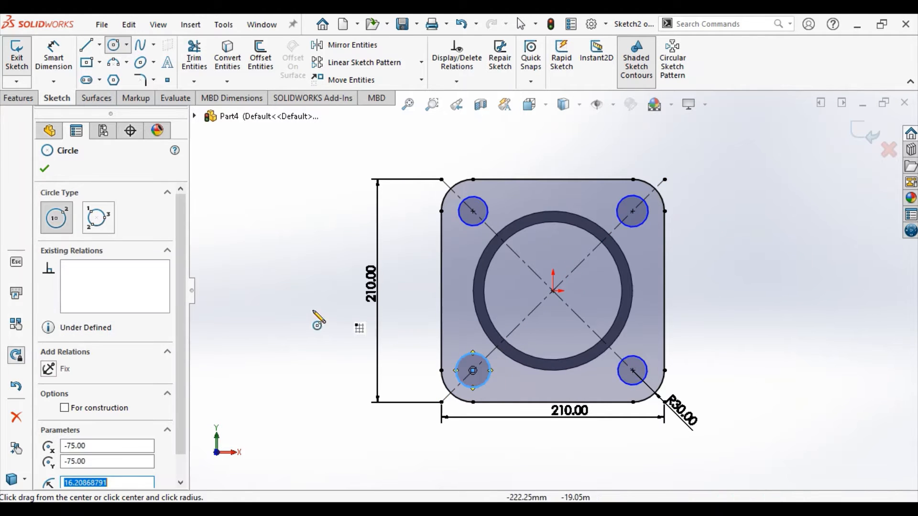
left_click(45, 169)
key("Escape")
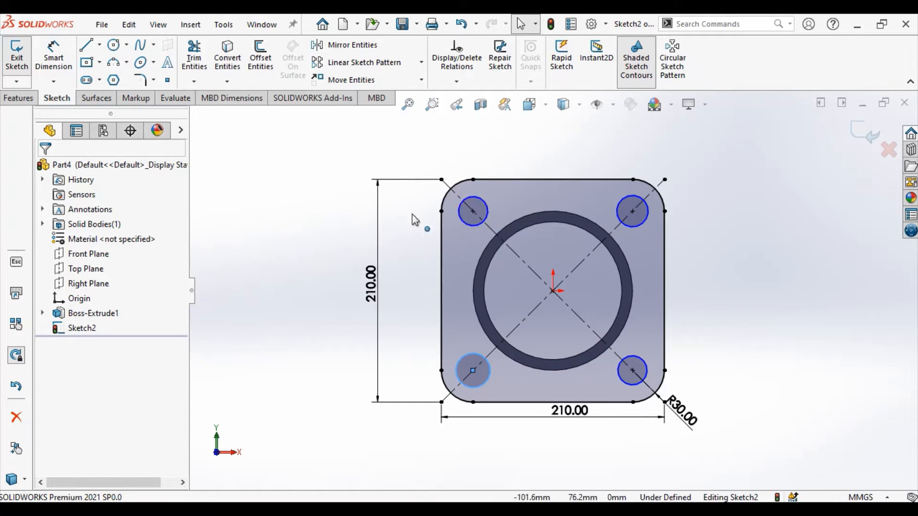
left_click(354, 213)
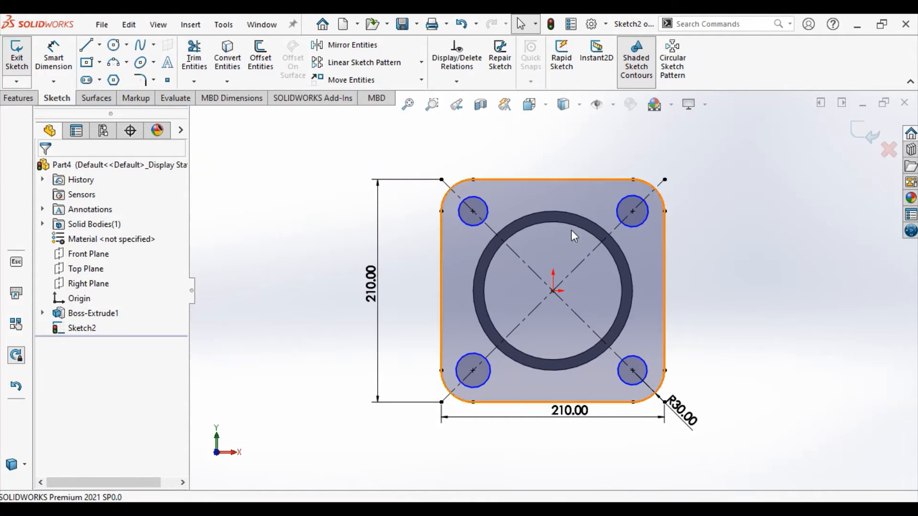
Apply an Equal relation to the four corner circles.
left_click(483, 207)
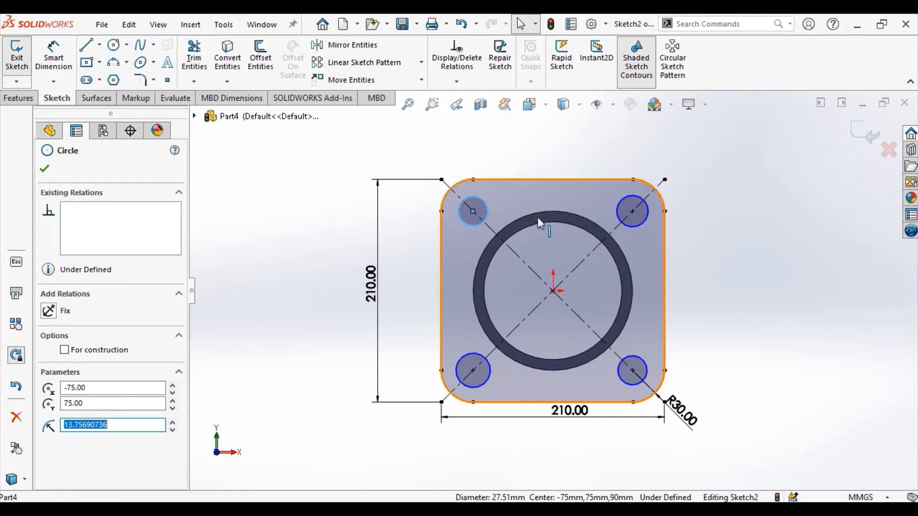
left_click(639, 225, "ctrl")
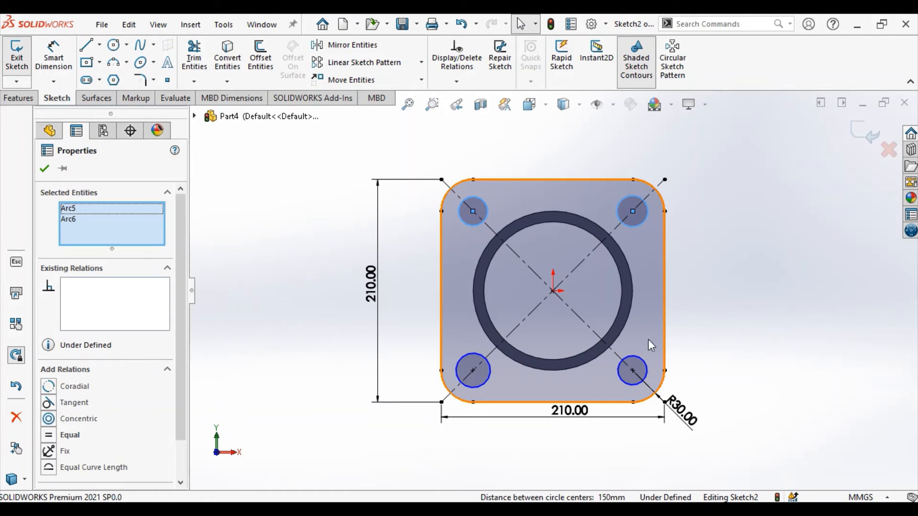
left_click(641, 357, "ctrl")
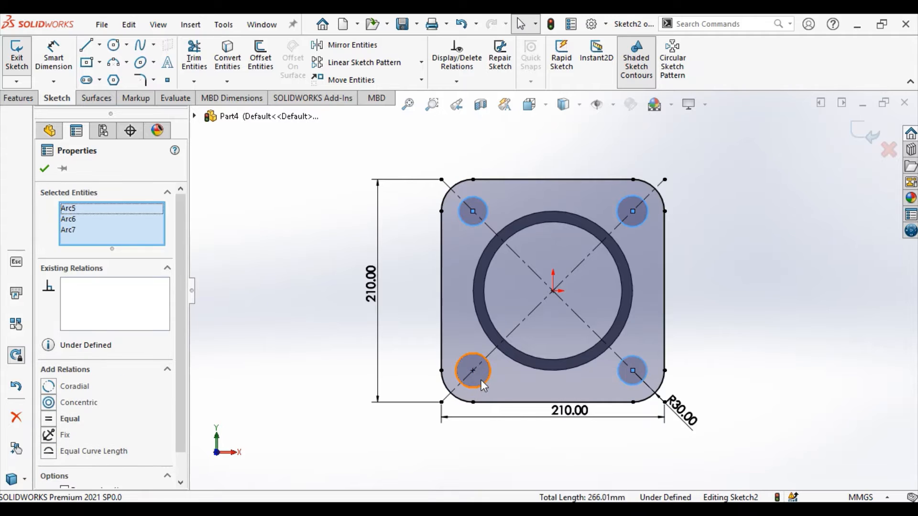
left_click(483, 383, "ctrl")
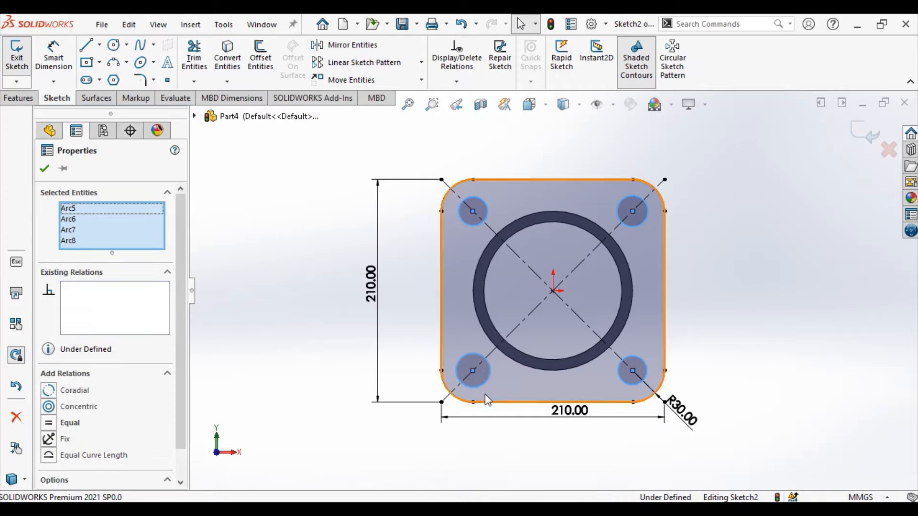
left_click(50, 424)
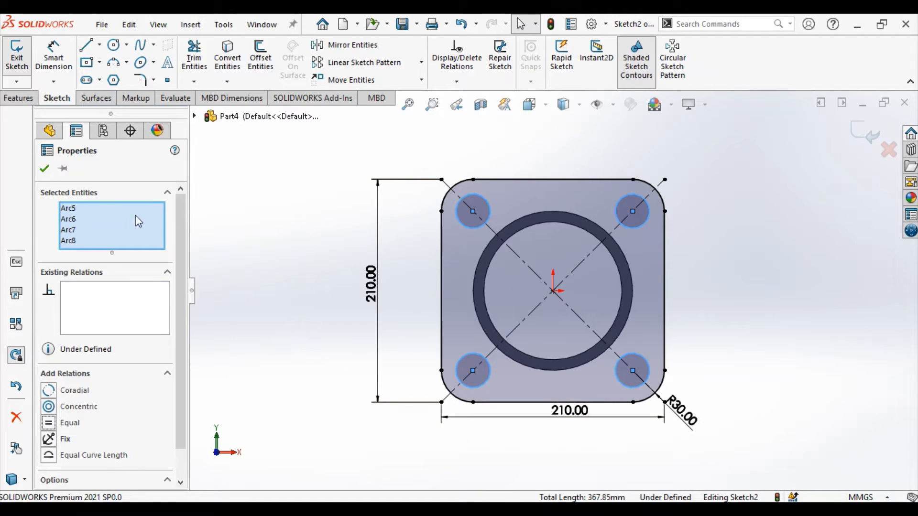
left_click(44, 168)
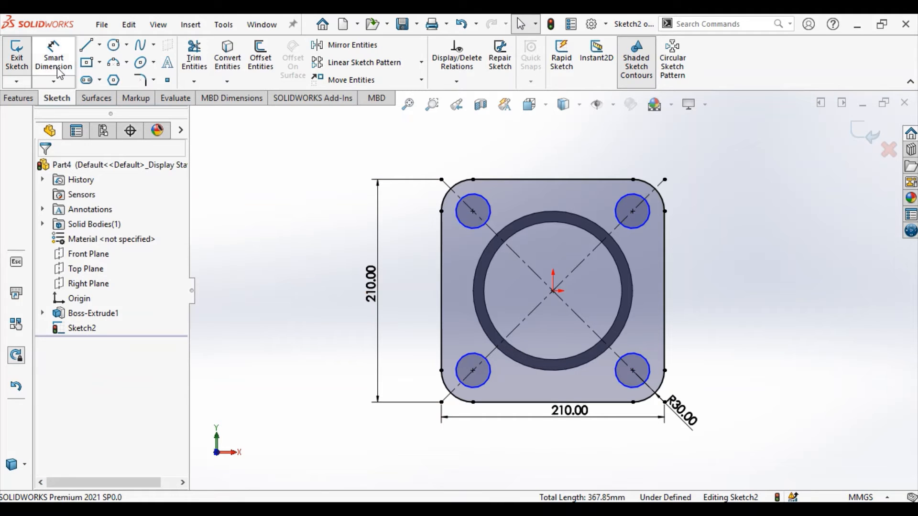
Dimension the diameter of the upper-left corner circle to 30 mm.
left_click(72, 63)
left_click(461, 224)
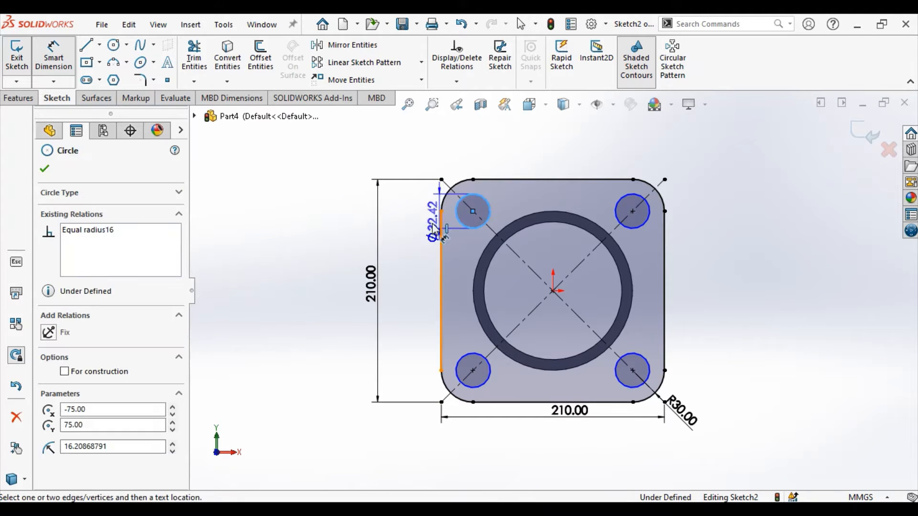
left_click(335, 211)
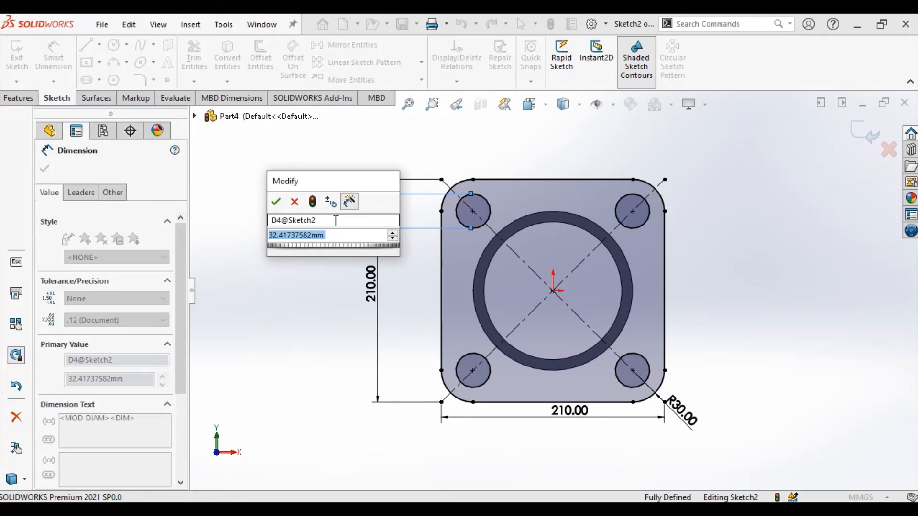
type("30")
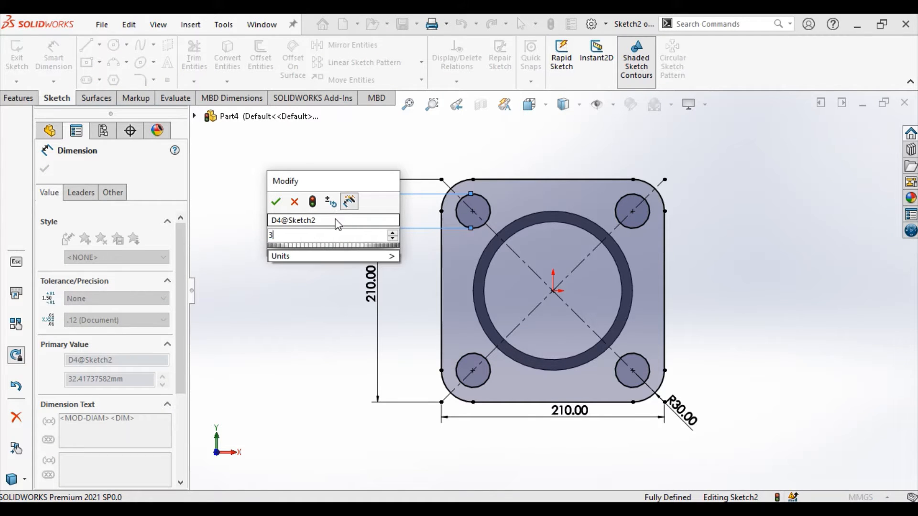
left_click(277, 202)
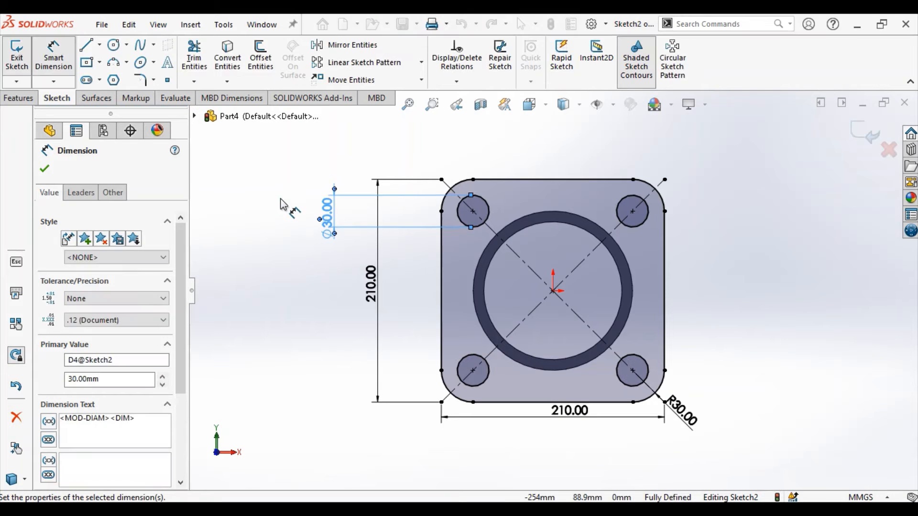
left_click(45, 168)
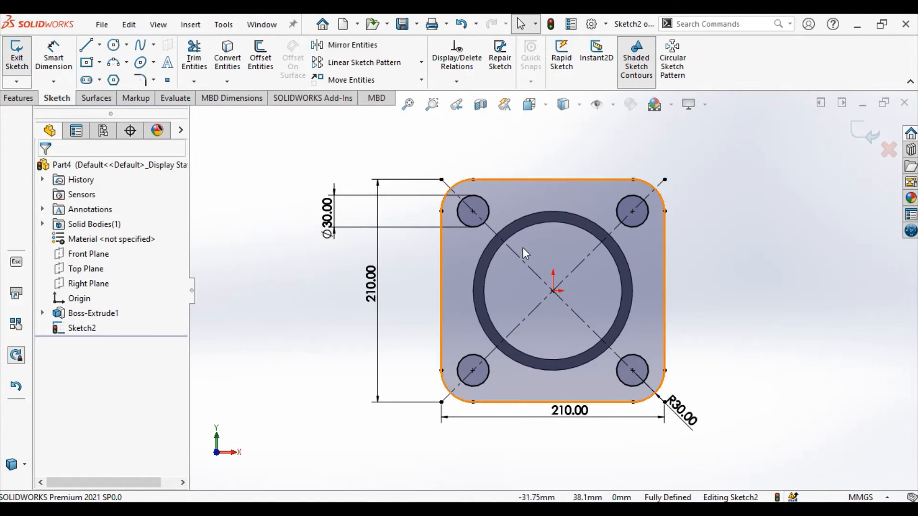
Convert the tube's inner circular edge into the flange sketch and exit the sketch.
left_click(556, 222)
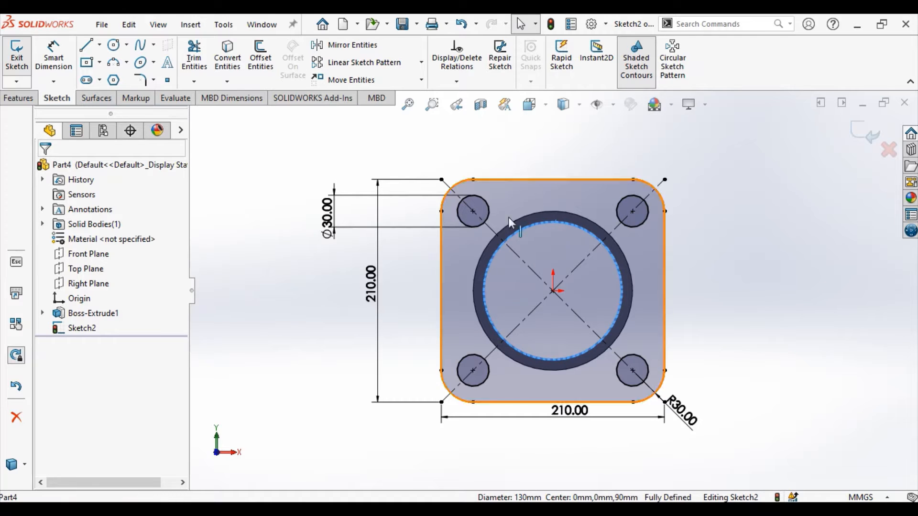
left_click(230, 60)
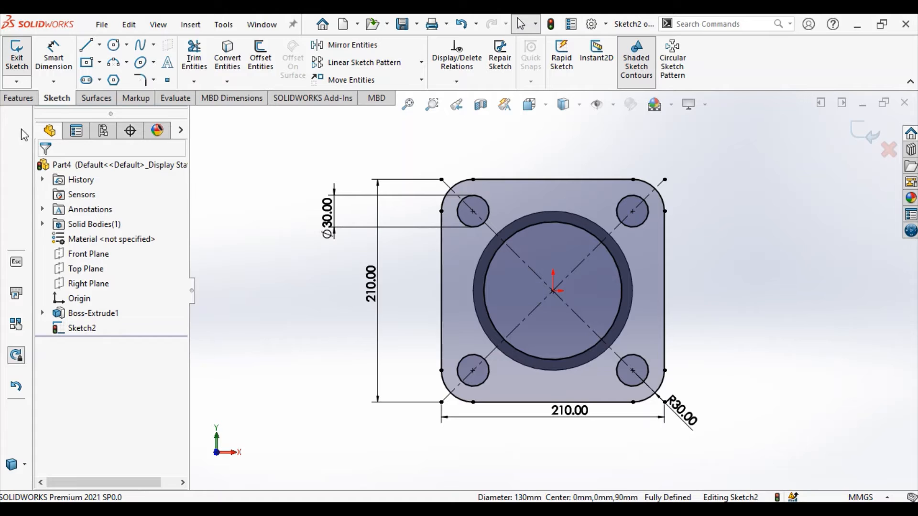
left_click(22, 59)
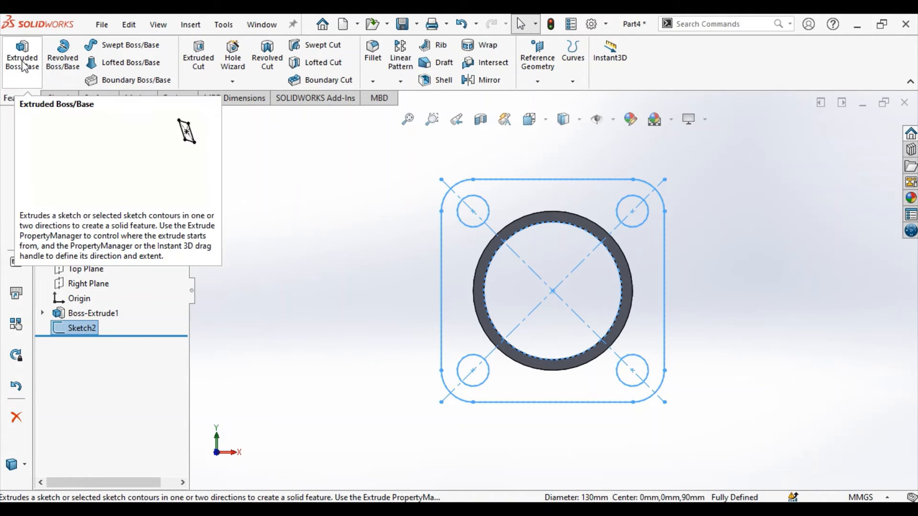
Extrude the flange sketch 30 mm with the direction reversed back over the tube, merging it with the body.
left_click(23, 59)
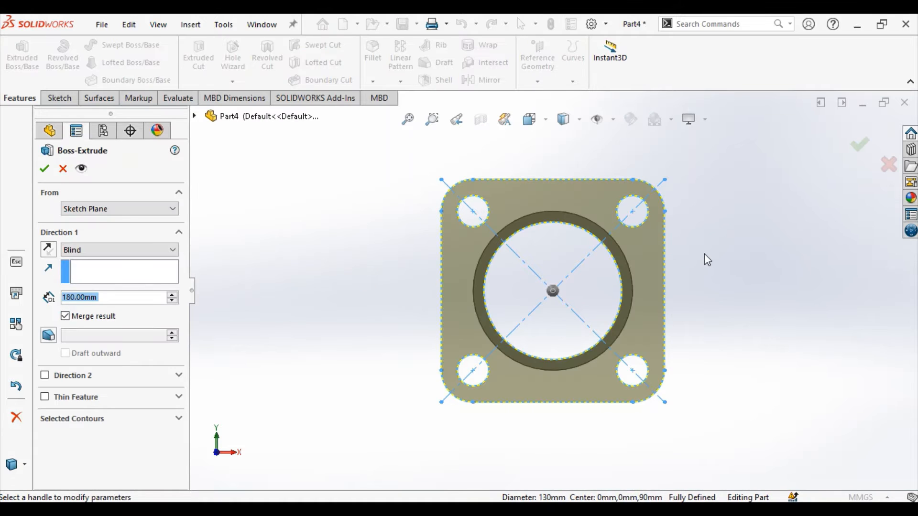
middle_click_drag(705, 253, 452, 279)
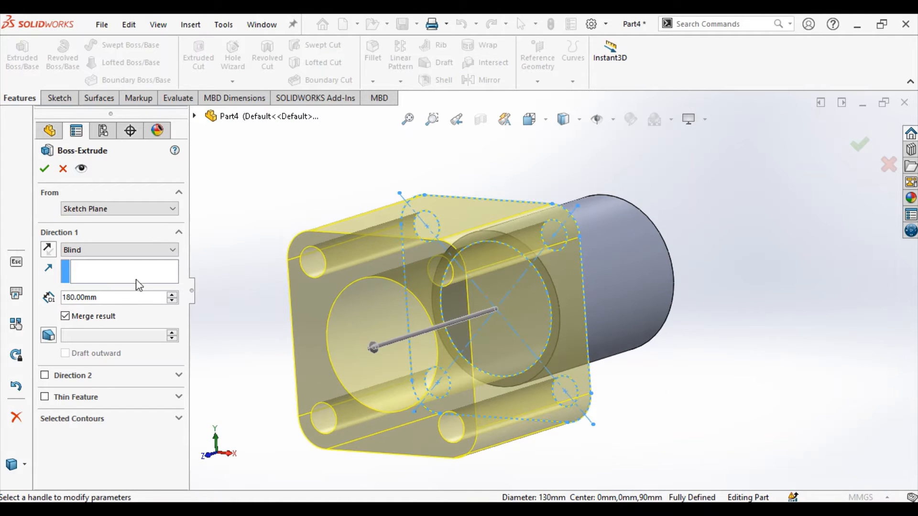
double_click(79, 299)
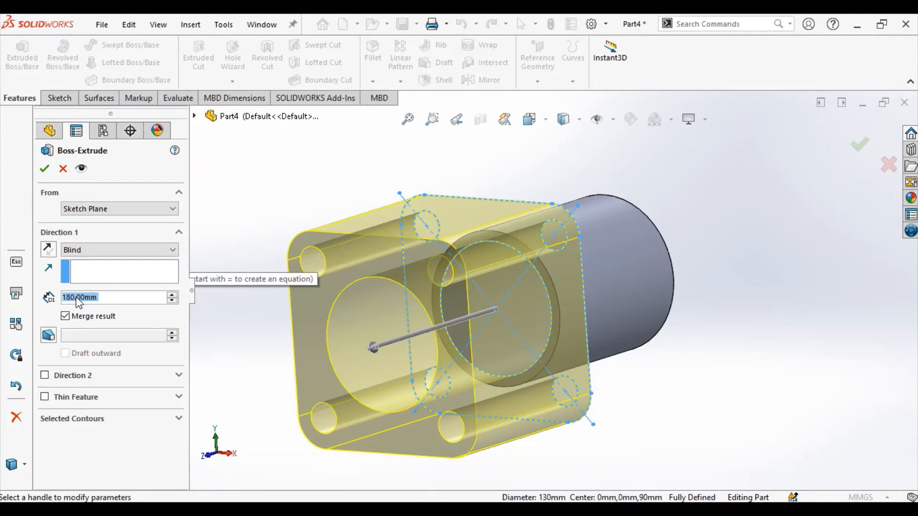
type("30")
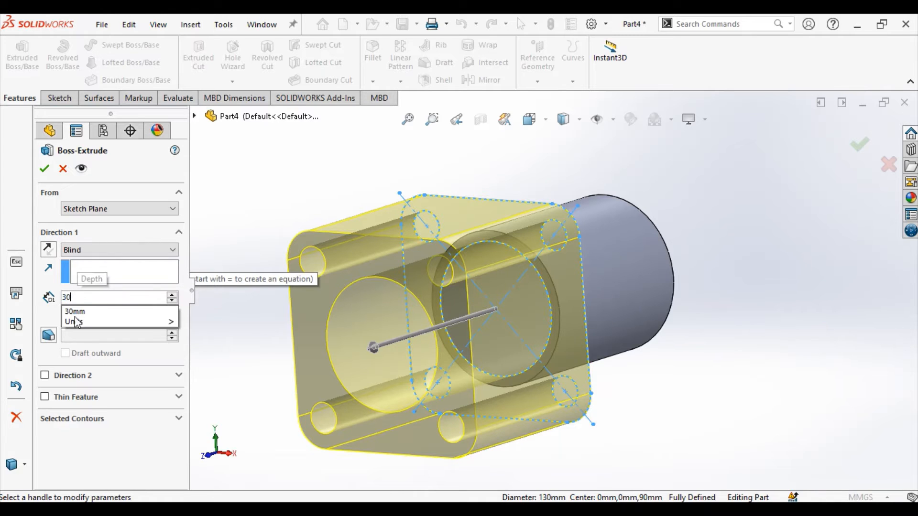
left_click(113, 441)
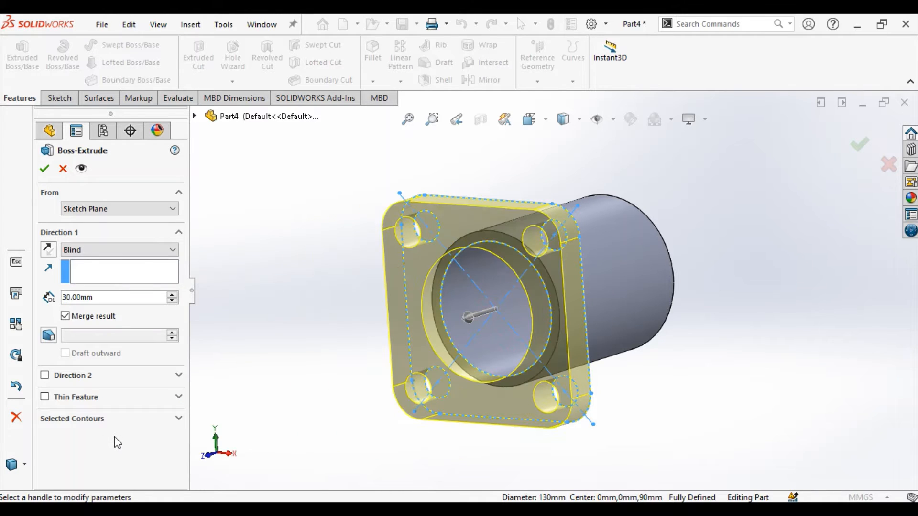
middle_click_drag(269, 372, 216, 358)
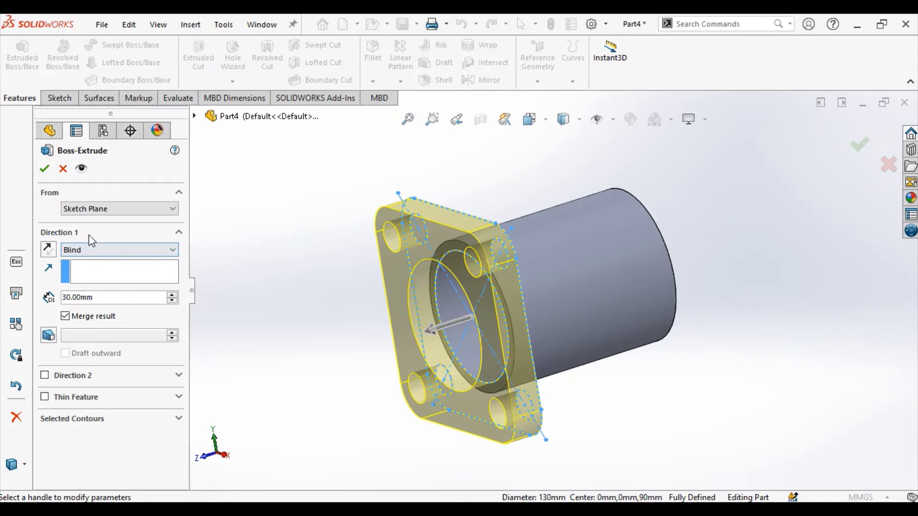
left_click(49, 249)
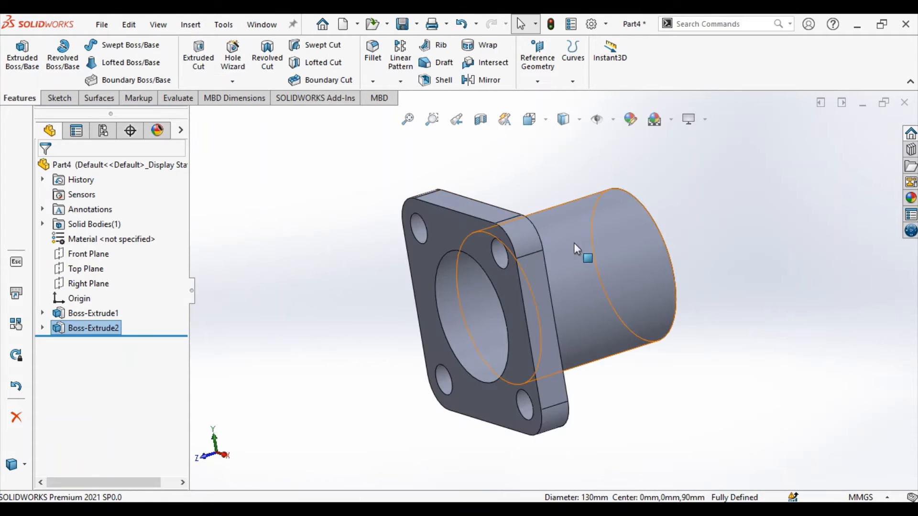
Mirror the flange extrusion about the Front Plane onto the tube's other end.
mouse_move(623, 257)
middle_mouse_down()
mouse_move(532, 308)
mouse_move(614, 292)
mouse_move(601, 300)
middle_mouse_up()
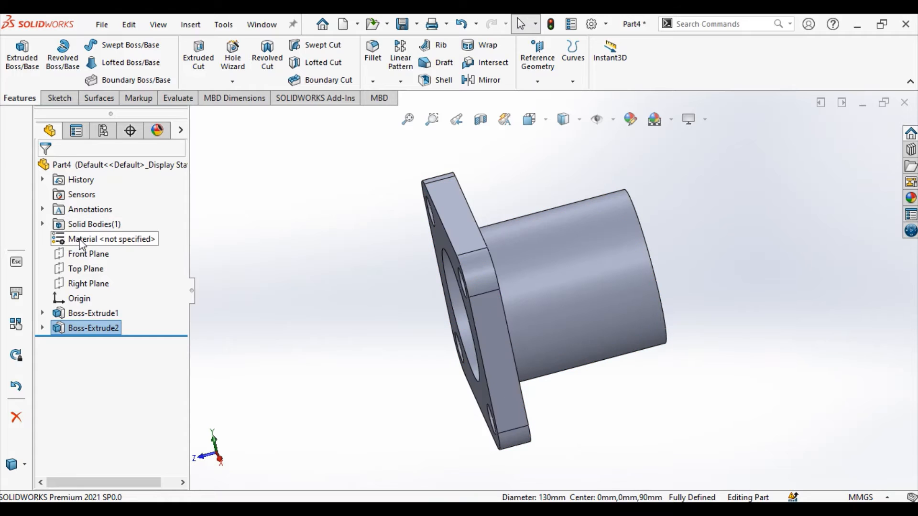
left_click(480, 82)
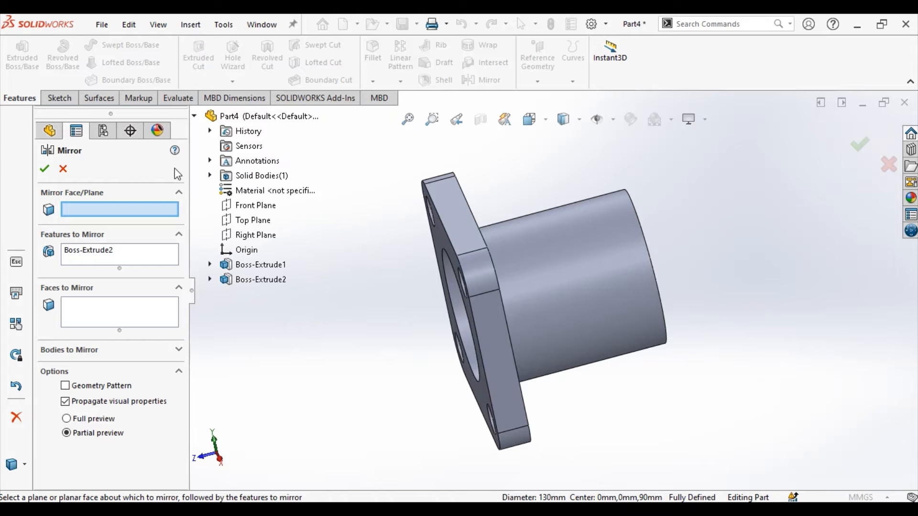
left_click(270, 206)
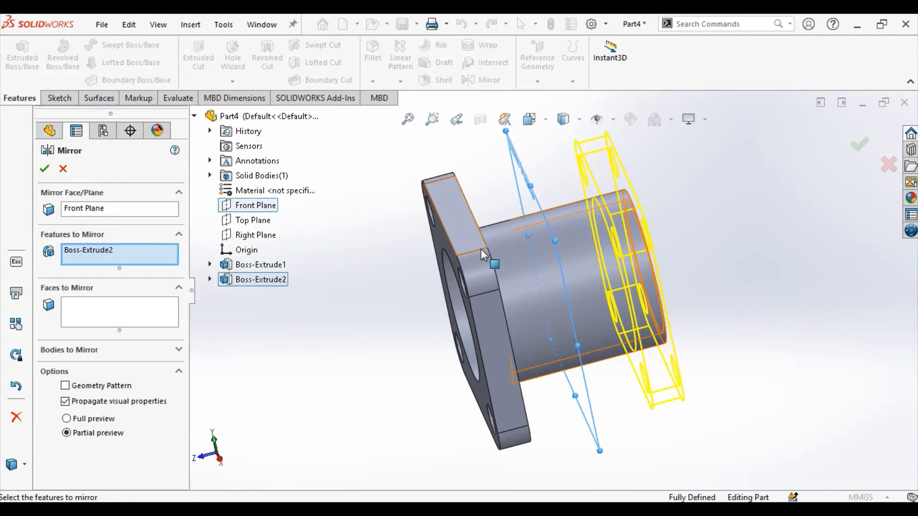
left_click(44, 168)
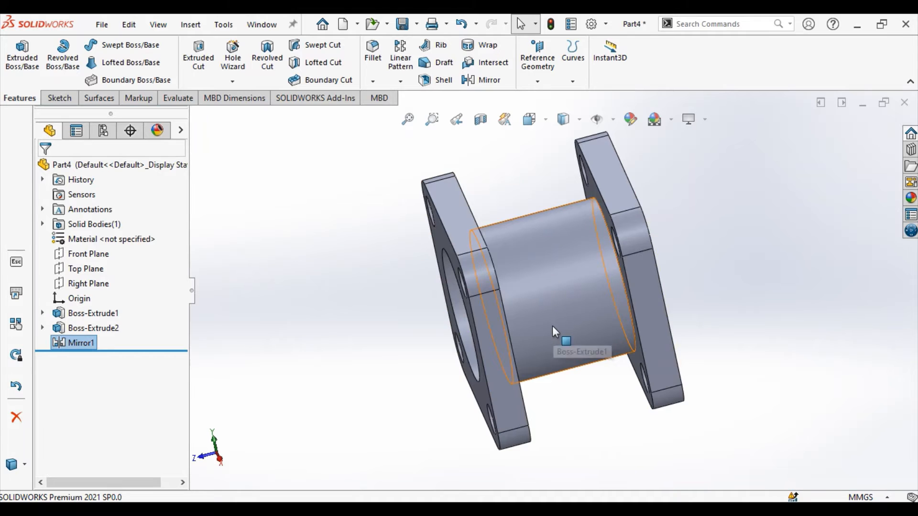
Create a reference plane offset 180 mm from the Right Plane.
middle_click_drag(552, 325, 731, 302)
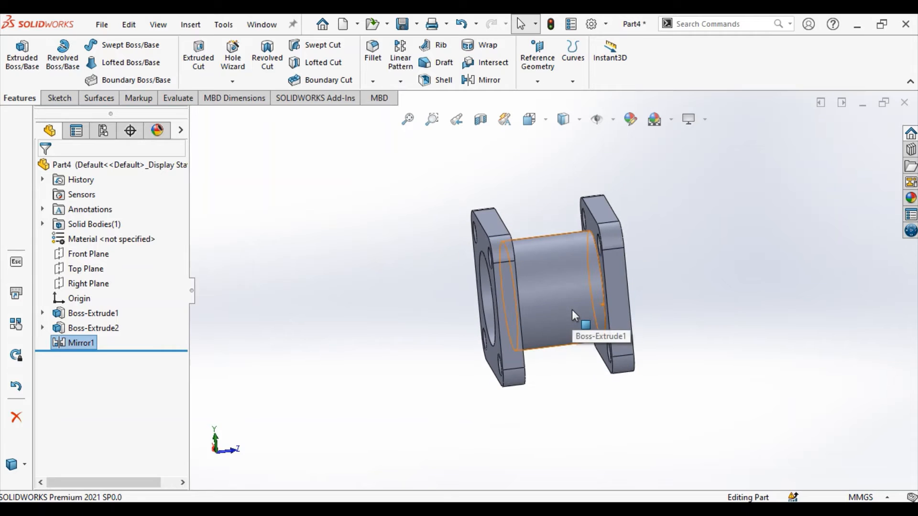
left_click(335, 285)
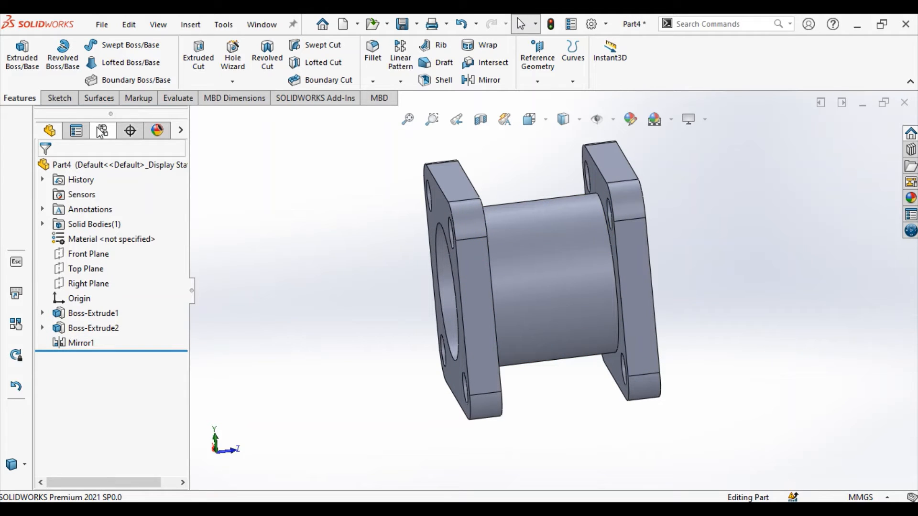
left_click(538, 82)
left_click(550, 95)
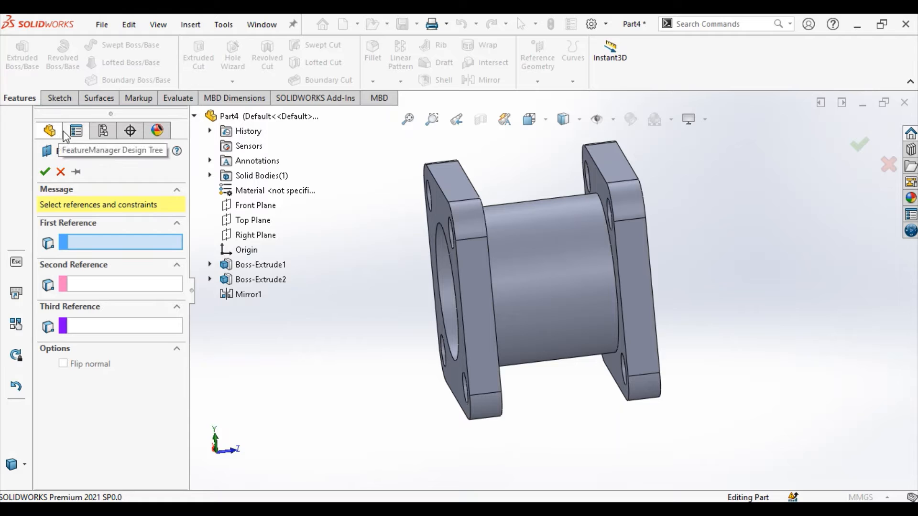
key("c")
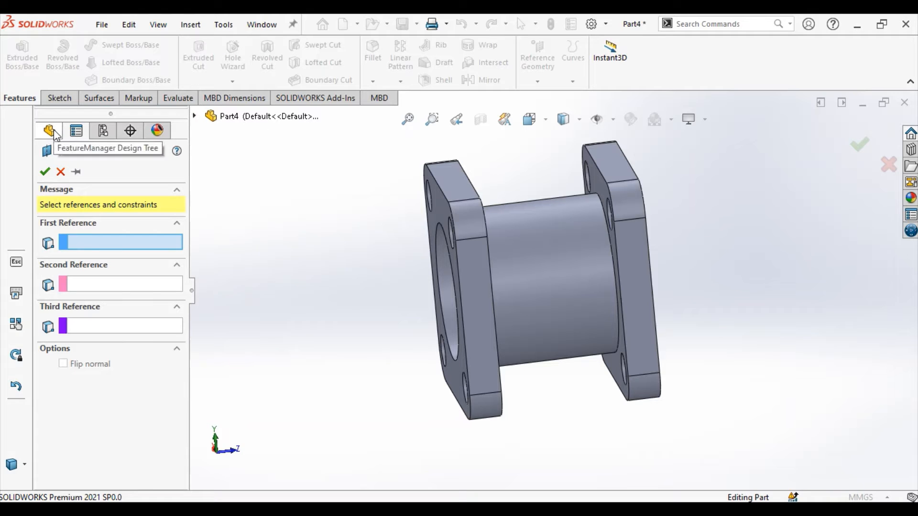
key("c")
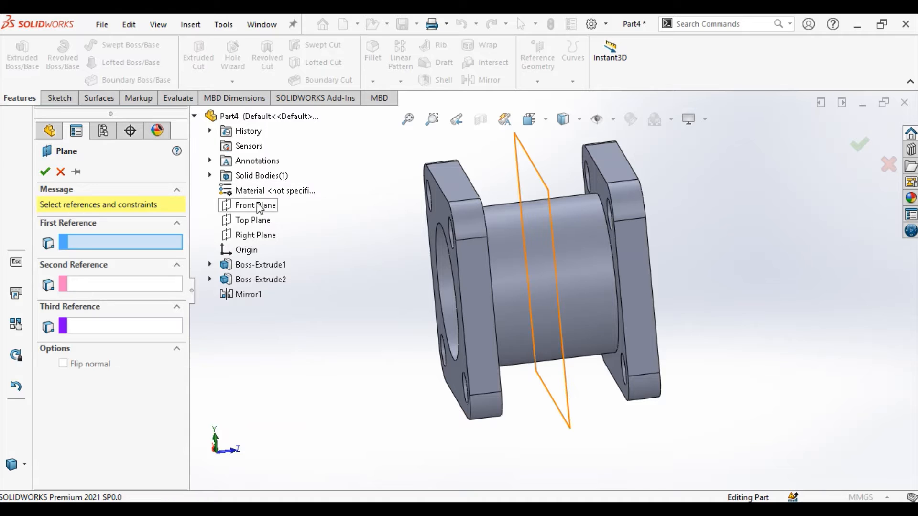
left_click(265, 236)
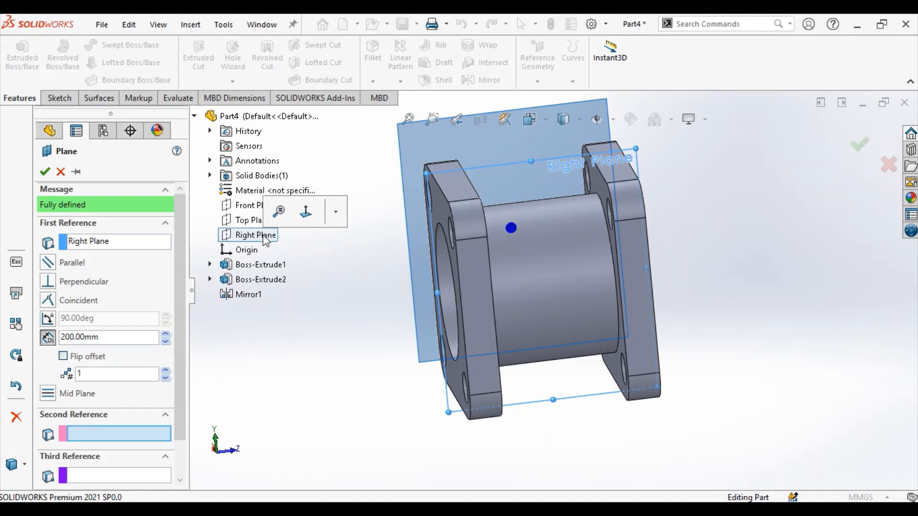
middle_click_drag(408, 312, 376, 335)
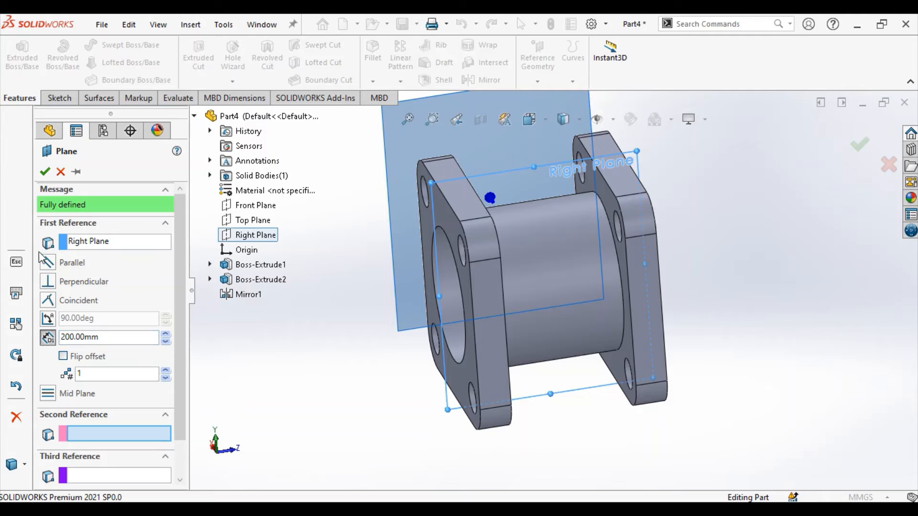
double_click(103, 338)
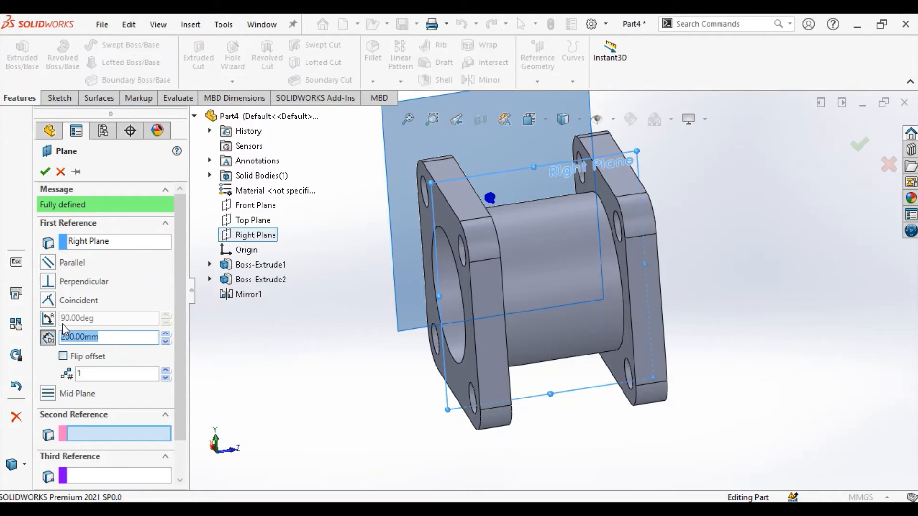
type("180")
key("Return")
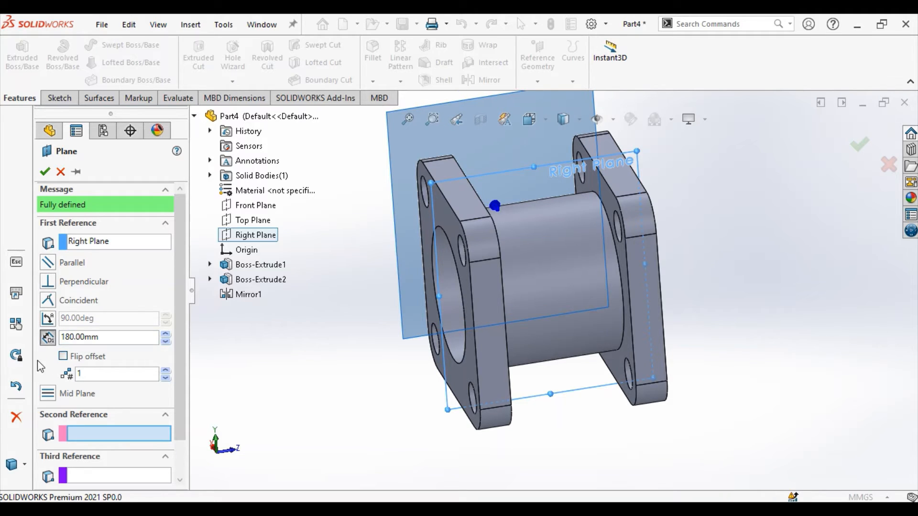
left_click(44, 172)
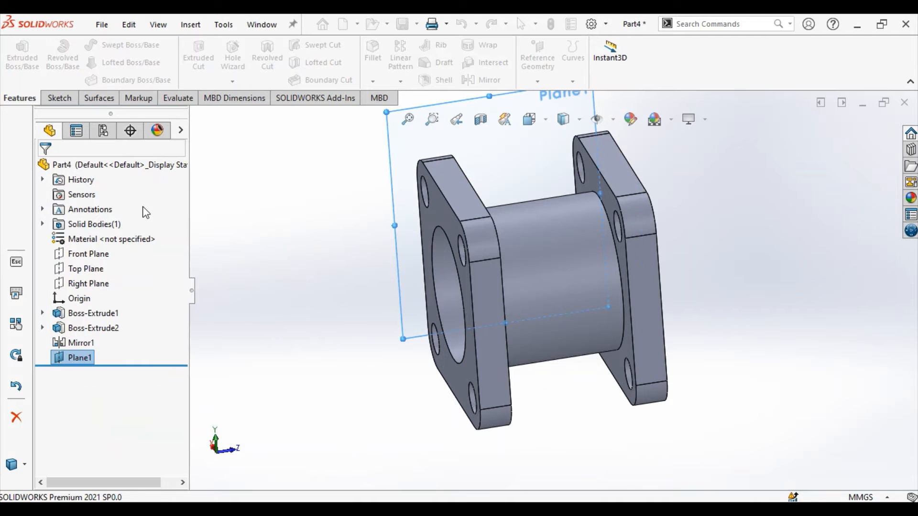
On the new offset plane, sketch two concentric circles centered on the origin, about 37 mm and 59 mm in radius.
middle_click_drag(253, 311, 443, 309)
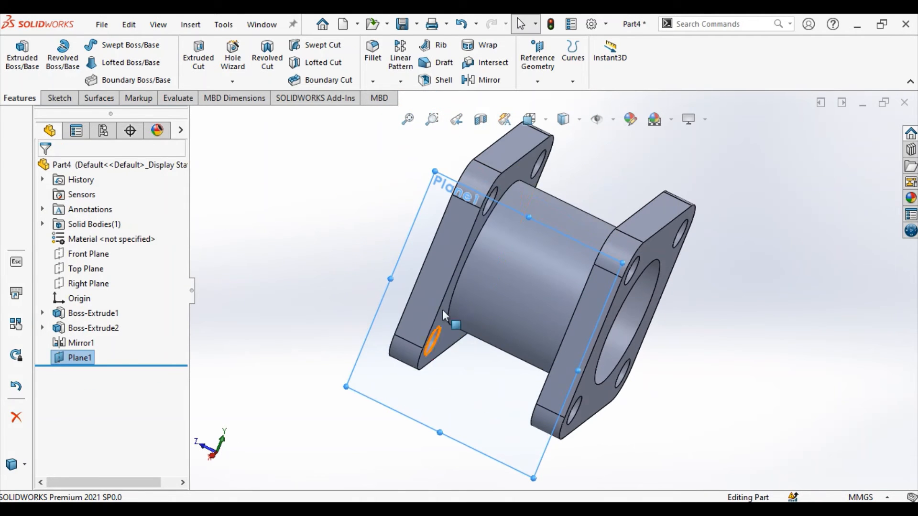
left_click(533, 217)
left_click(605, 175)
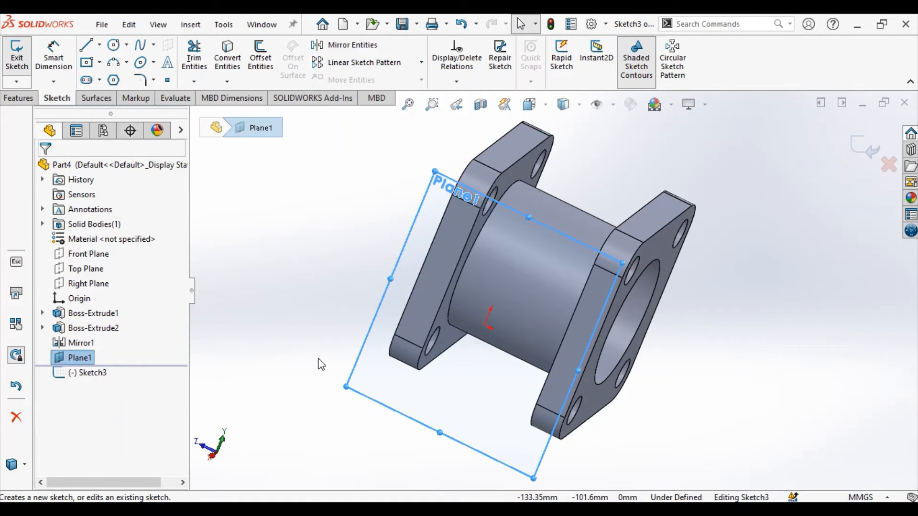
key("space")
left_click(474, 439)
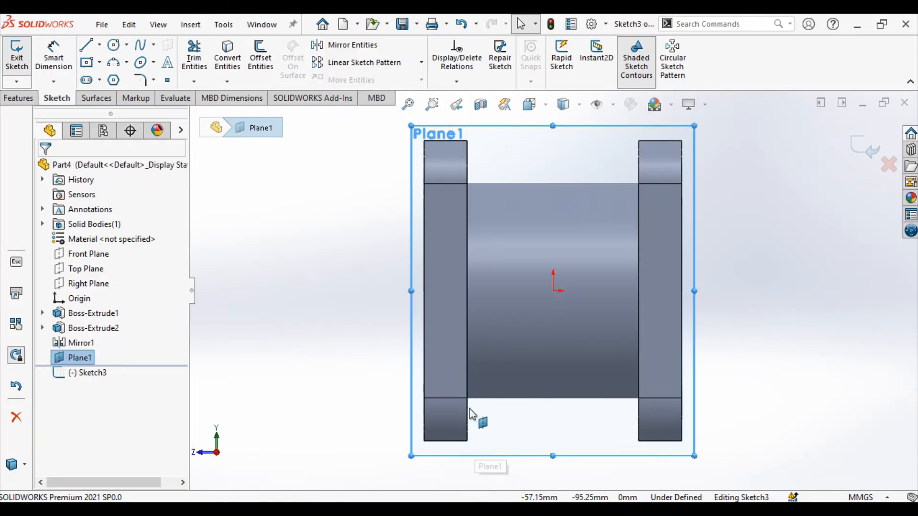
left_click(126, 44)
left_click(126, 62)
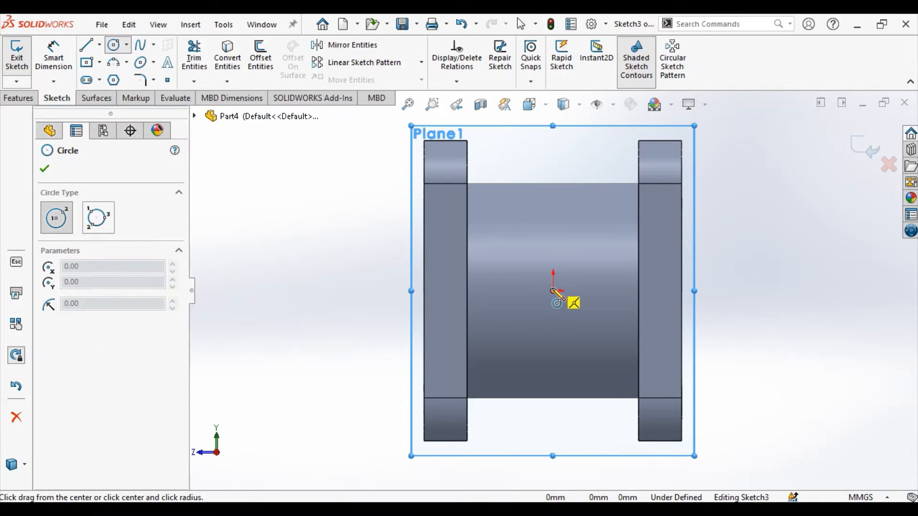
left_click_drag(553, 291, 586, 246)
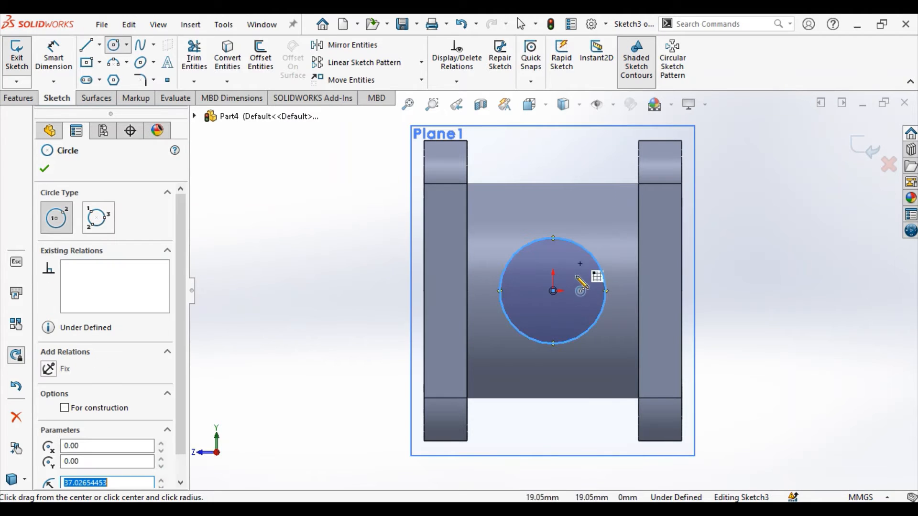
left_click_drag(553, 291, 571, 209)
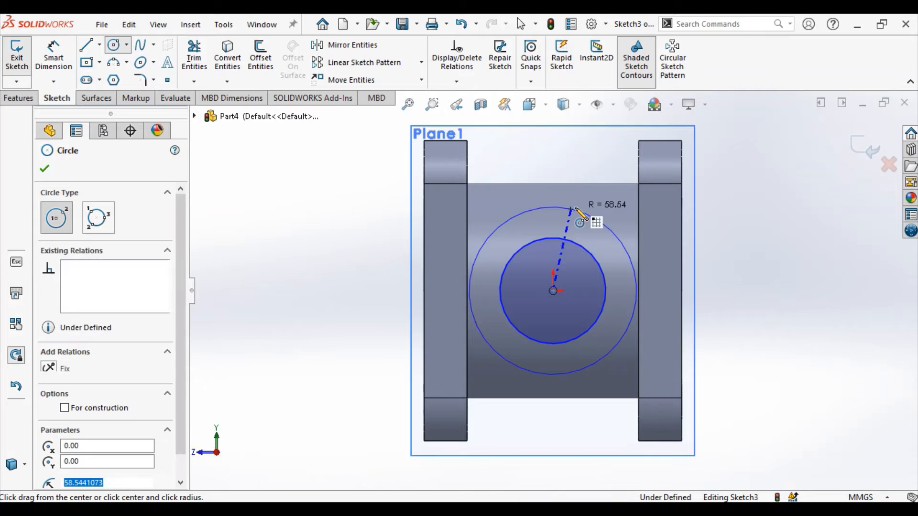
left_click(50, 172)
Dimension the outer circle's diameter to 100 mm.
left_click(54, 54)
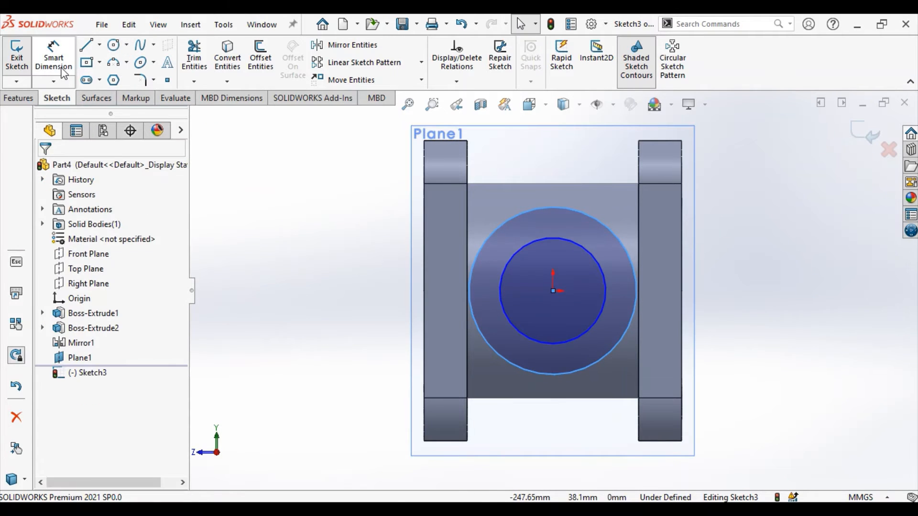
left_click(471, 281)
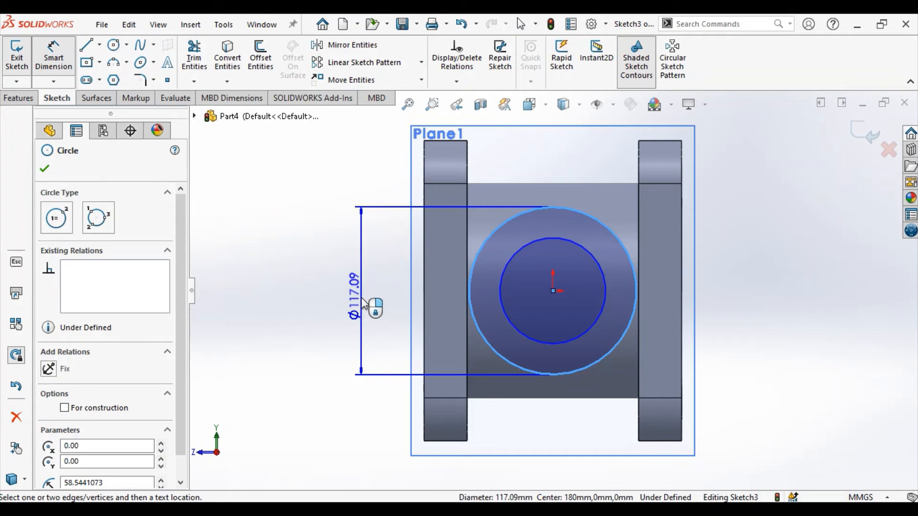
left_click(363, 304)
type("1")
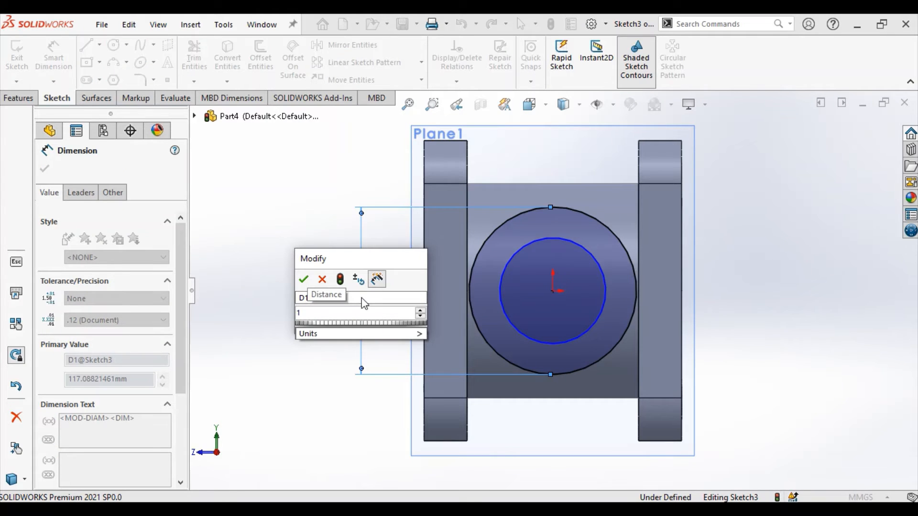
type("00")
left_click(303, 279)
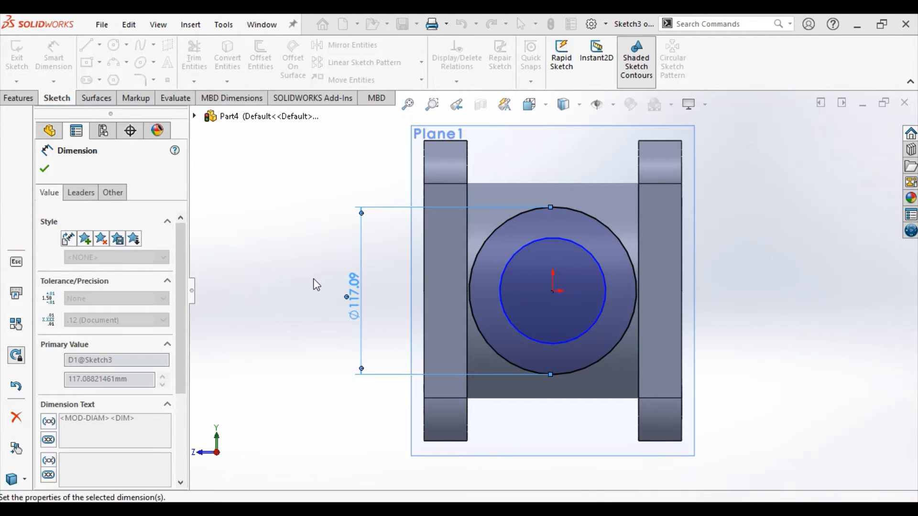
Dimension the inner circle's diameter to 80 mm and exit the sketch.
left_click(603, 292)
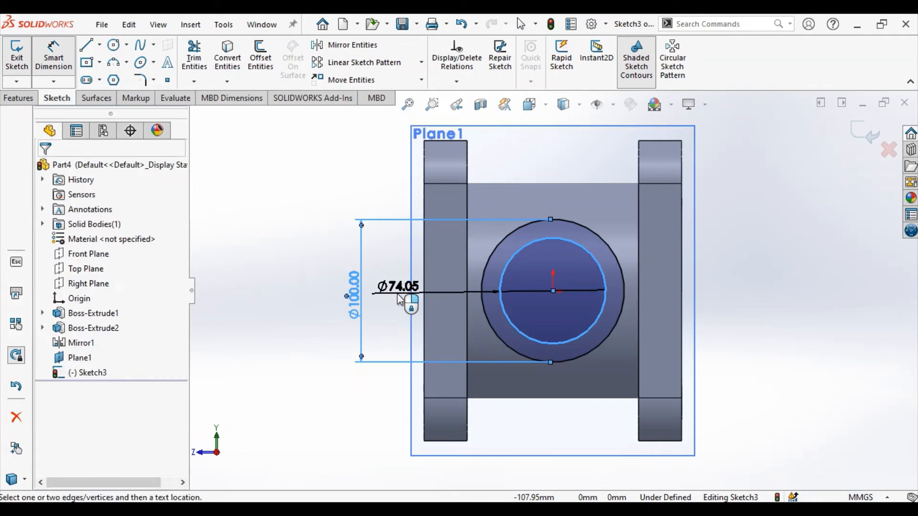
left_click(400, 297)
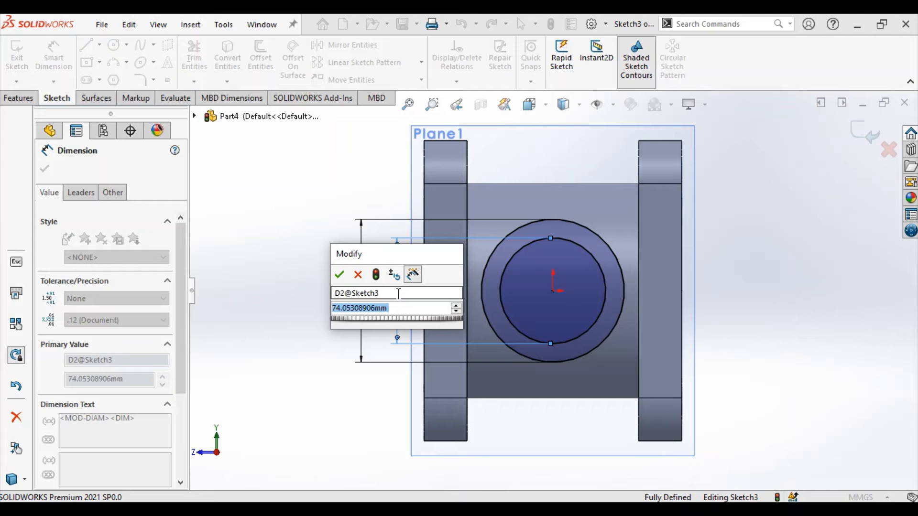
type("80")
left_click(339, 275)
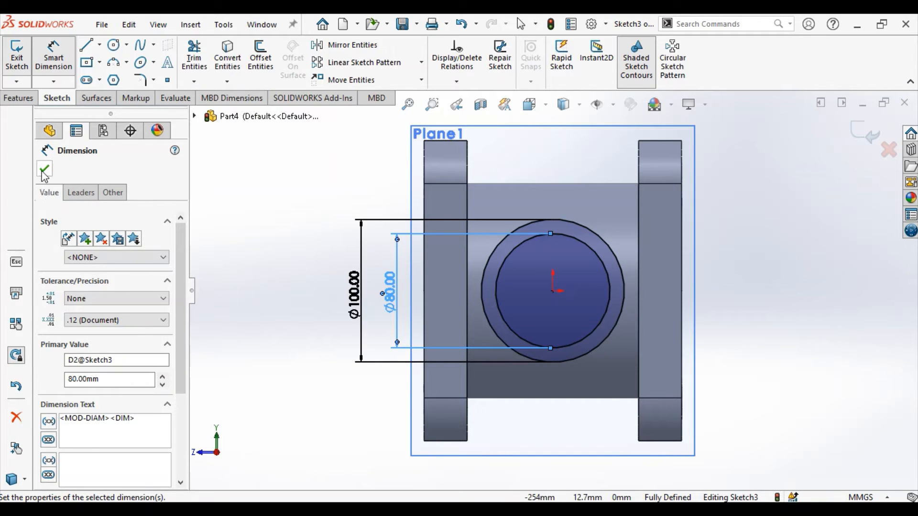
left_click(44, 170)
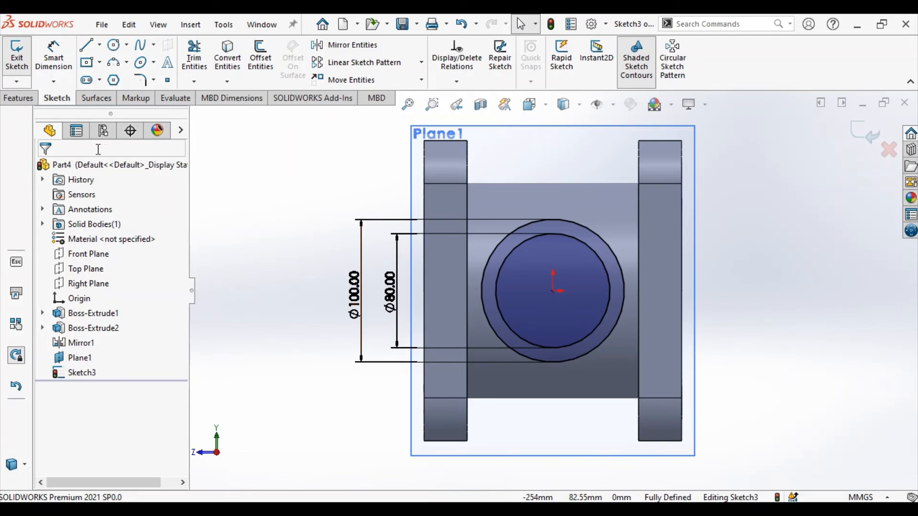
left_click(13, 57)
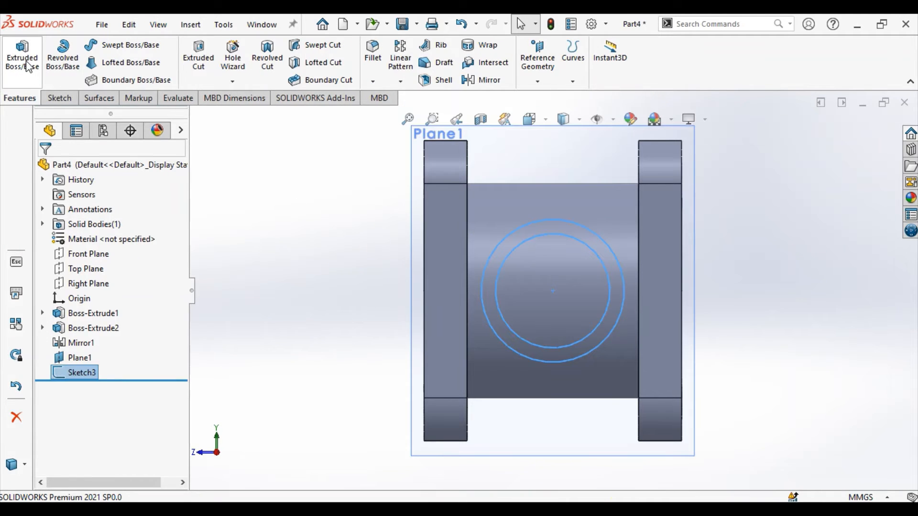
Extrude the two-circle ring sketch in the reversed direction, Up To Surface, ending at the main tube's outer cylindrical face.
left_click(27, 65)
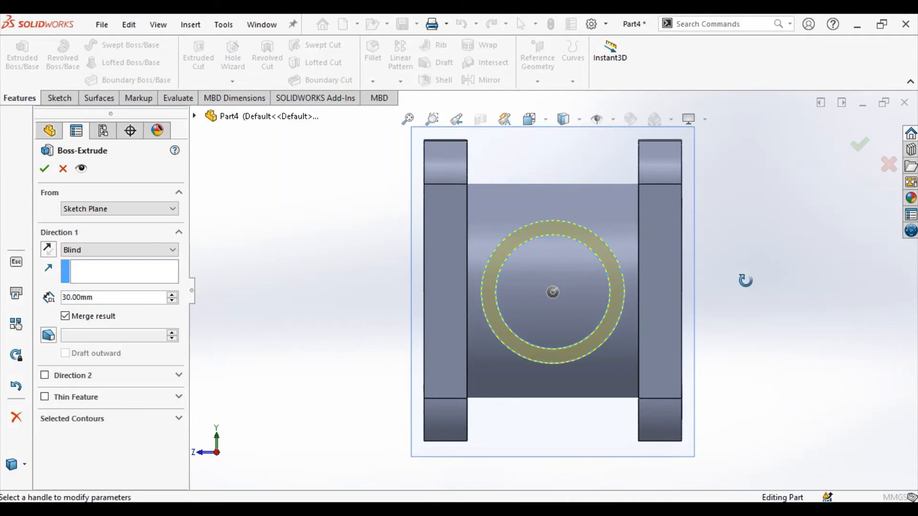
middle_click_drag(745, 280, 459, 318)
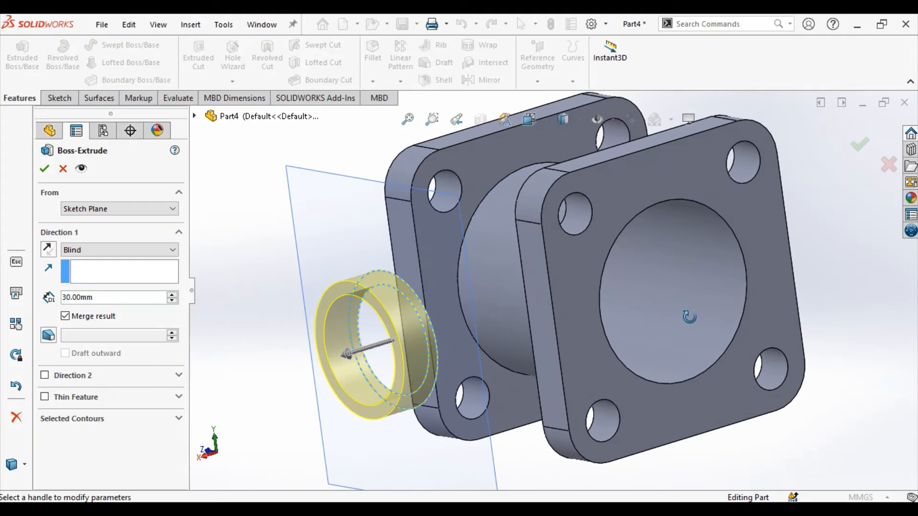
left_click(47, 251)
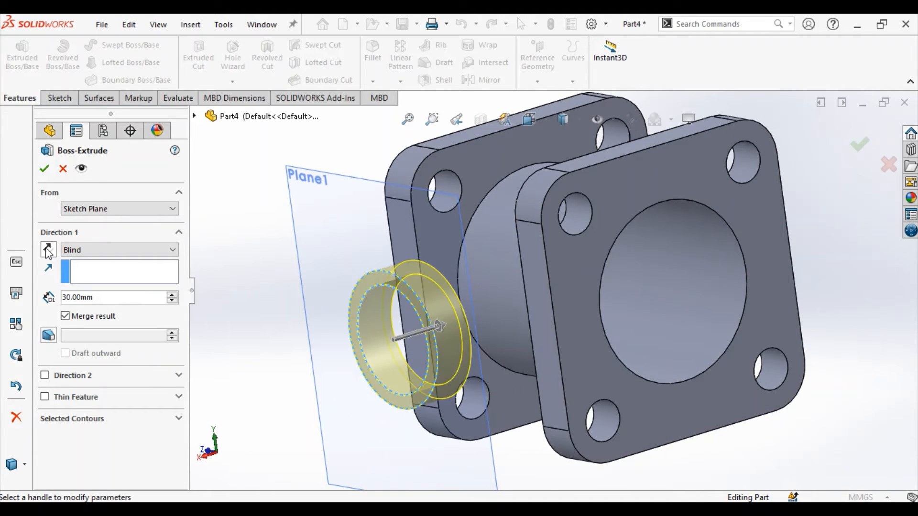
left_click(107, 250)
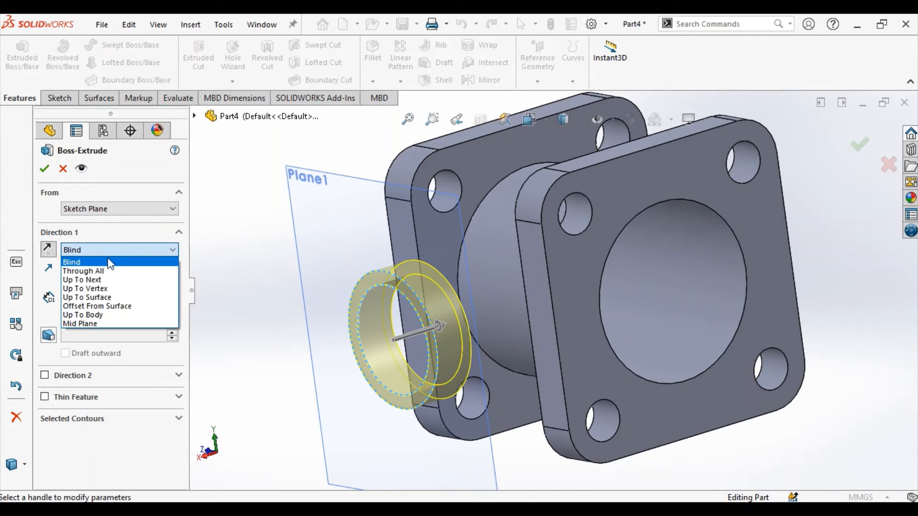
left_click(108, 298)
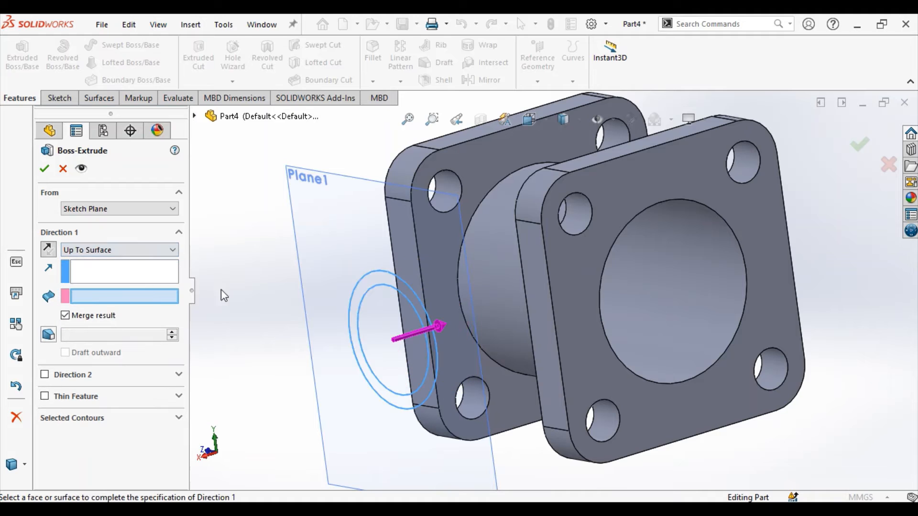
left_click(497, 295)
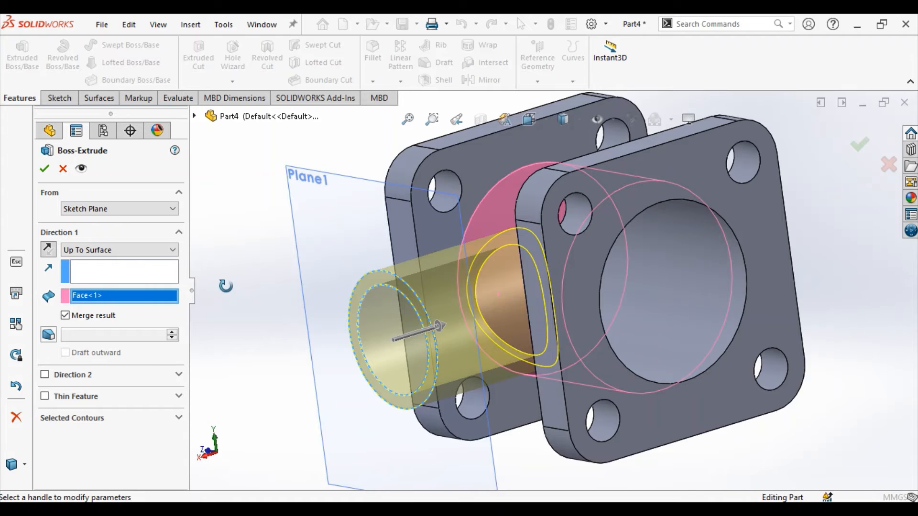
middle_click_drag(221, 291, 263, 293)
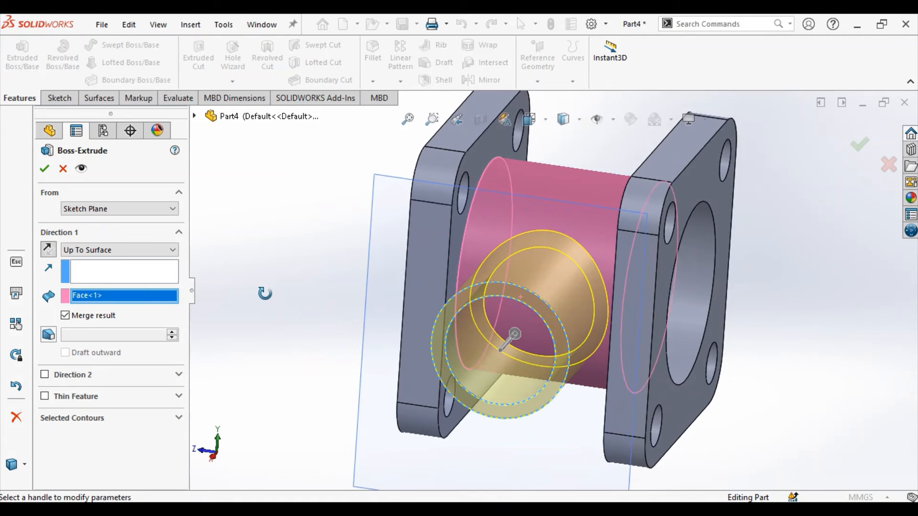
left_click(47, 167)
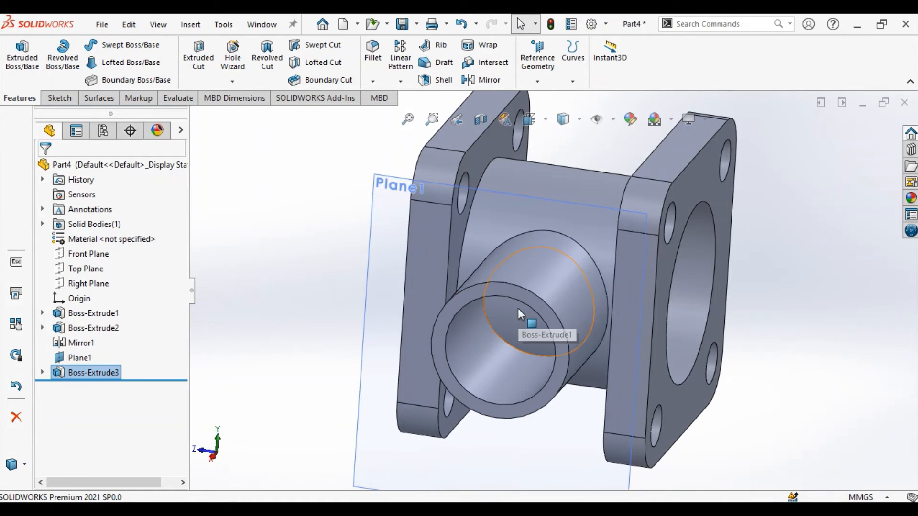
Start a sketch on the 180 mm offset plane and convert the side tube's inner circular edge into it.
middle_click_drag(517, 309, 535, 270)
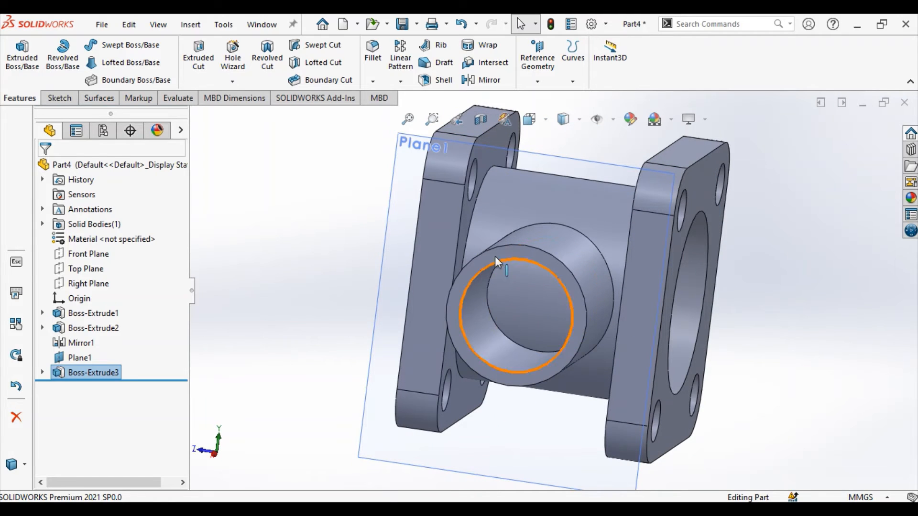
left_click(585, 176)
left_click(653, 134)
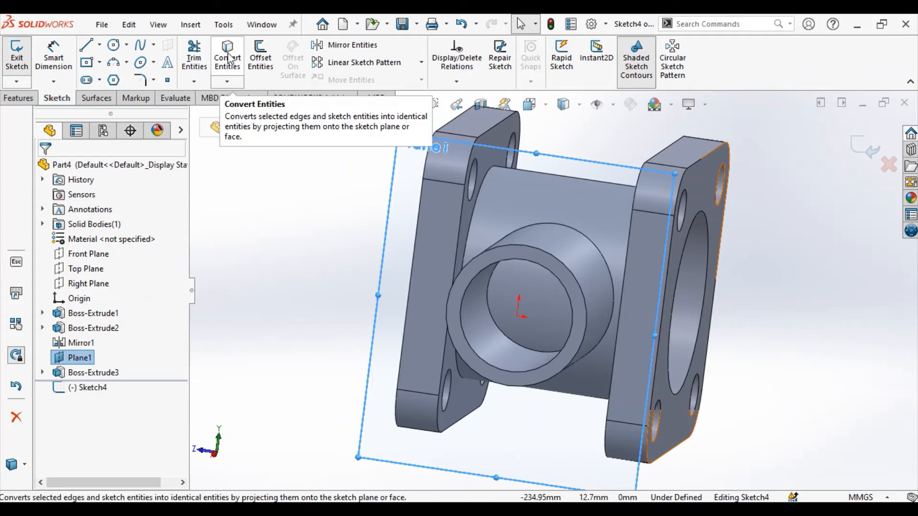
left_click(533, 260)
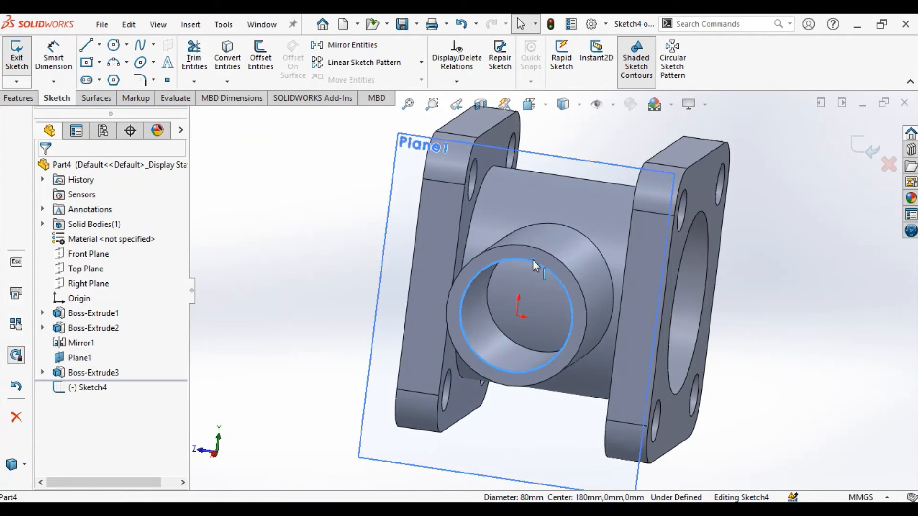
left_click(224, 63)
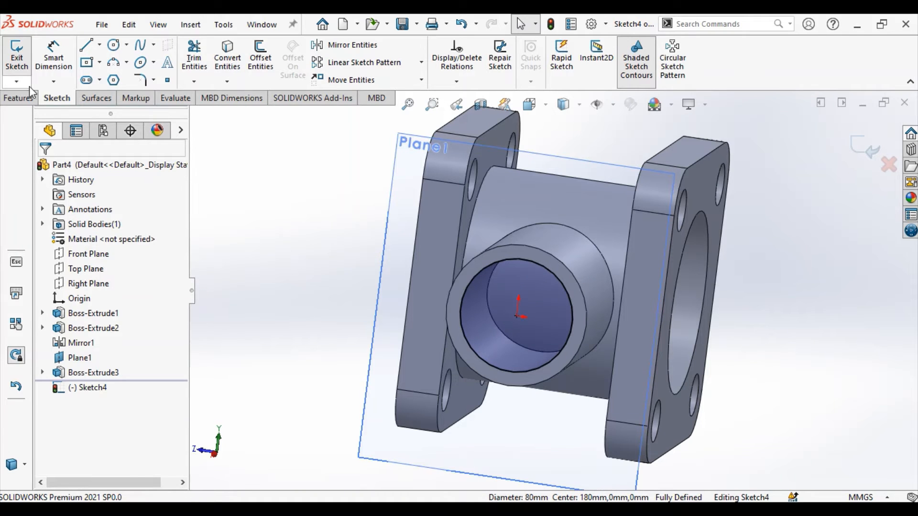
Cut-extrude the converted circle 156 mm blind through the main tube's wall into its bore.
left_click(19, 99)
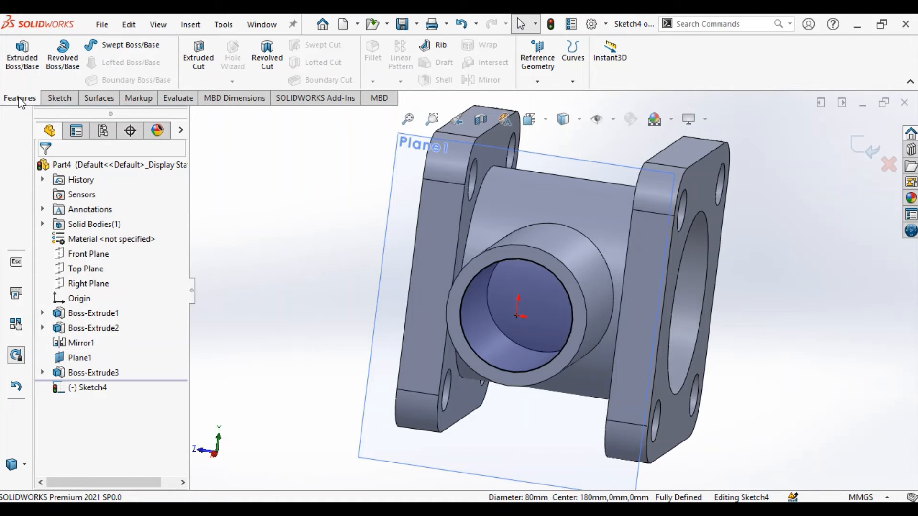
left_click(199, 58)
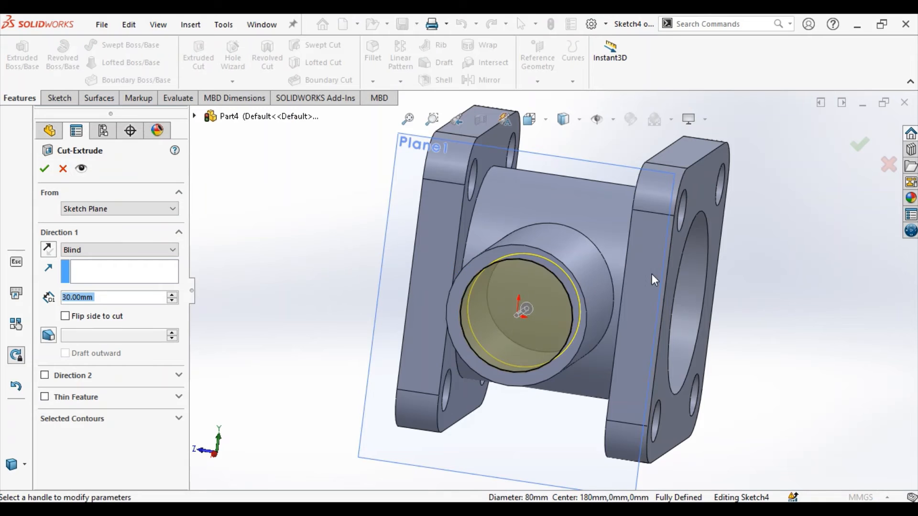
middle_click_drag(709, 280, 583, 304)
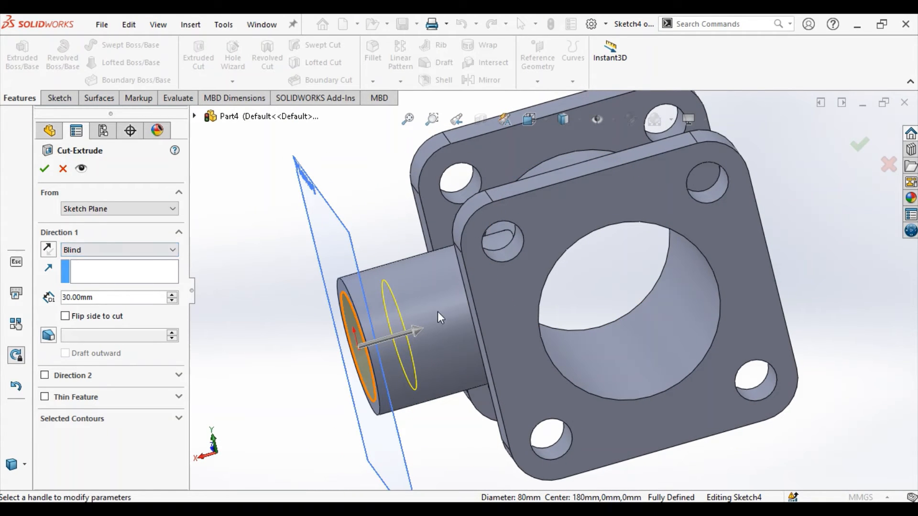
left_click_drag(419, 328, 555, 297)
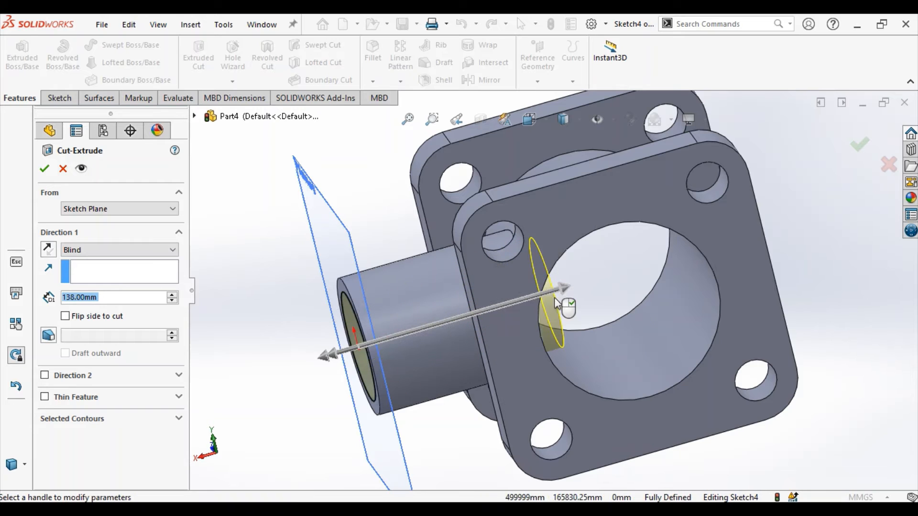
middle_click_drag(601, 330, 570, 290)
left_click_drag(570, 289, 589, 282)
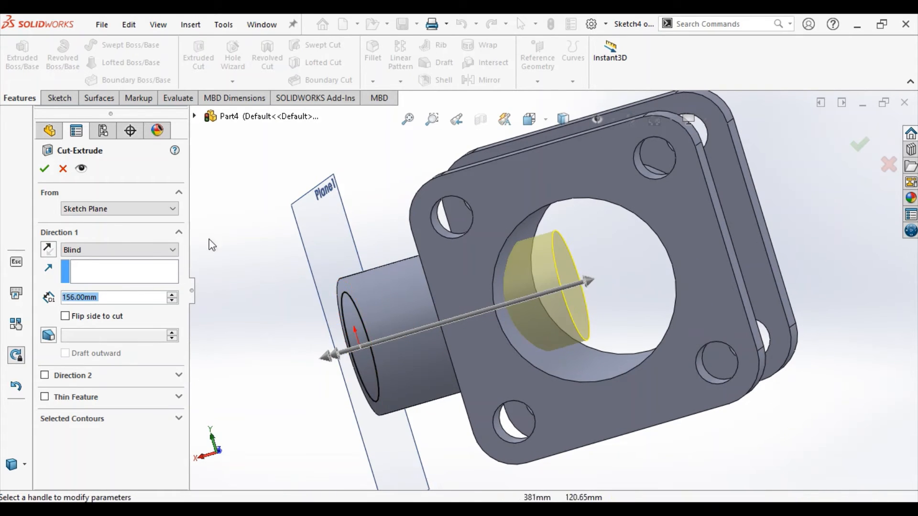
left_click(44, 168)
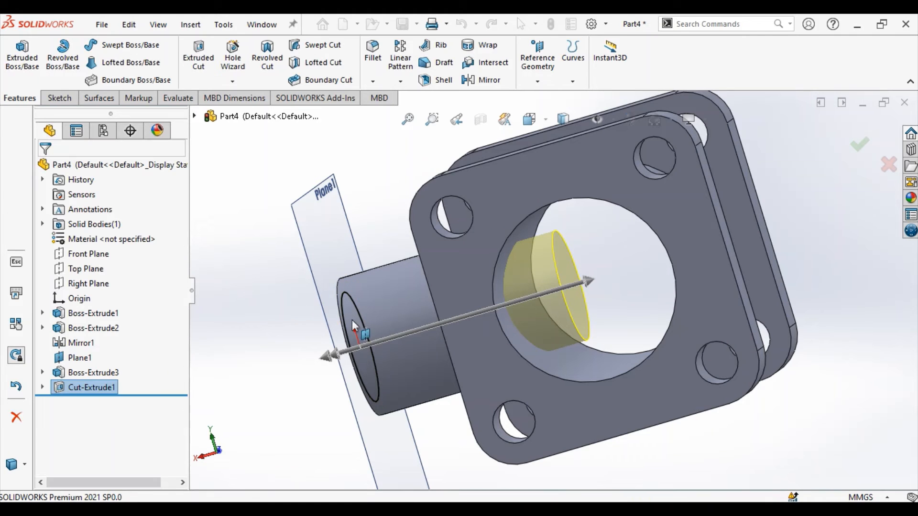
Facing the offset plane, start a new sketch on it and draw a center rectangle from the origin, about 178 mm wide.
middle_click_drag(350, 337, 455, 409)
scroll(503, 309, "up", 3)
middle_click_drag(595, 251, 569, 251)
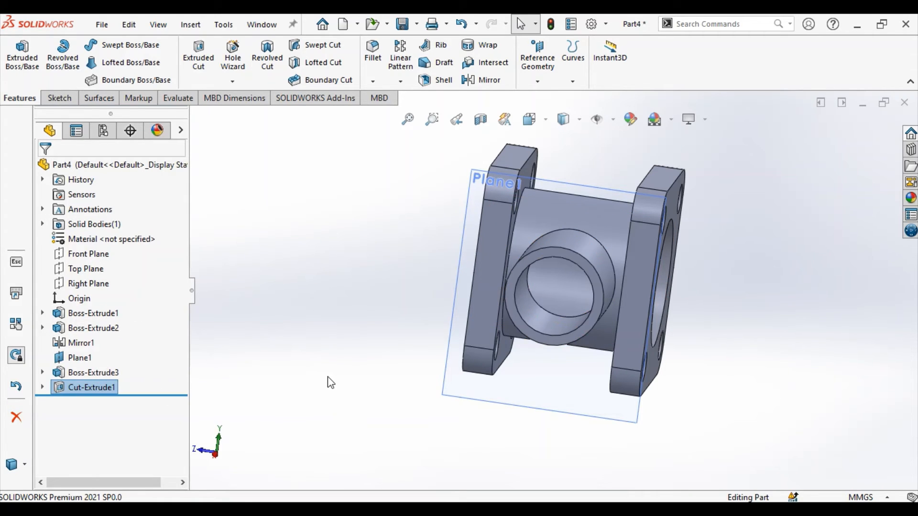
key("space")
left_click(480, 440)
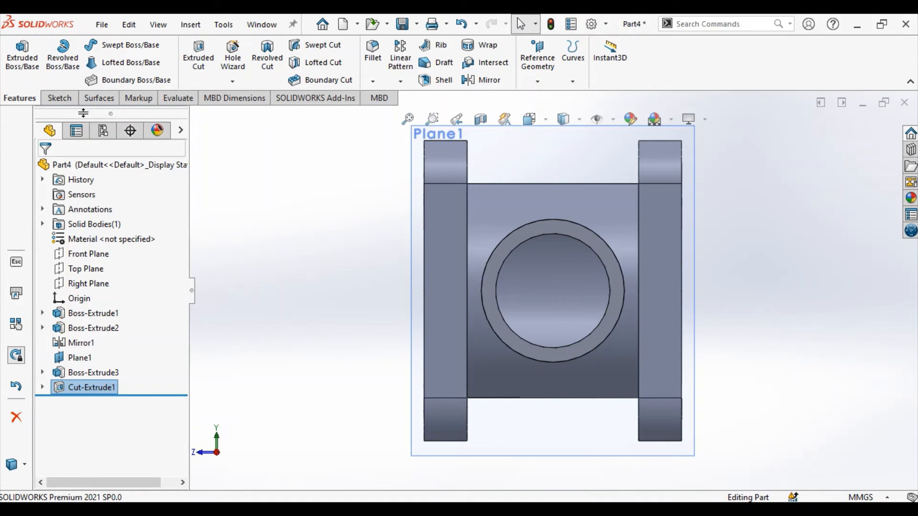
left_click(71, 99)
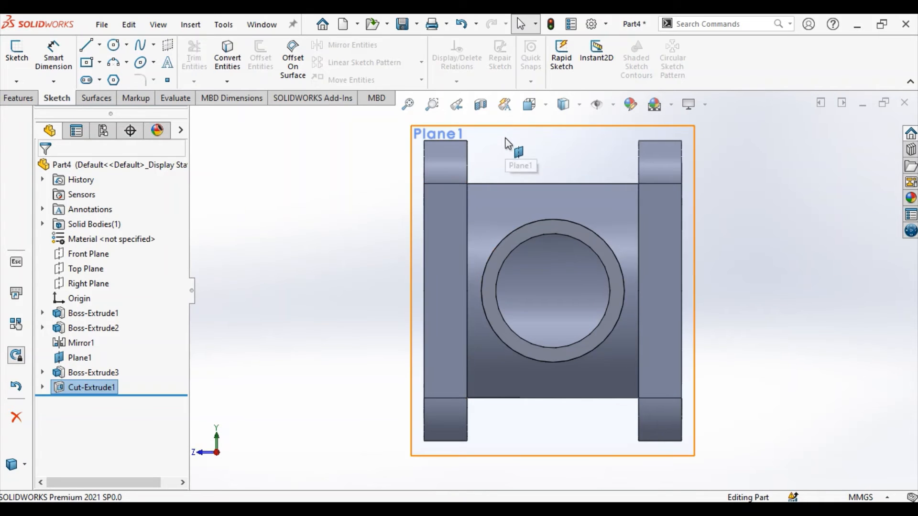
right_click(508, 143)
left_click(548, 115)
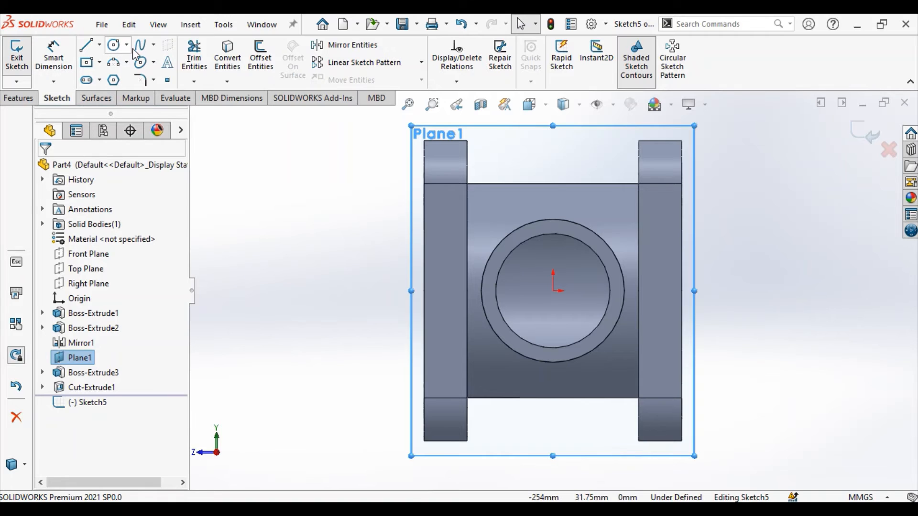
left_click(99, 62)
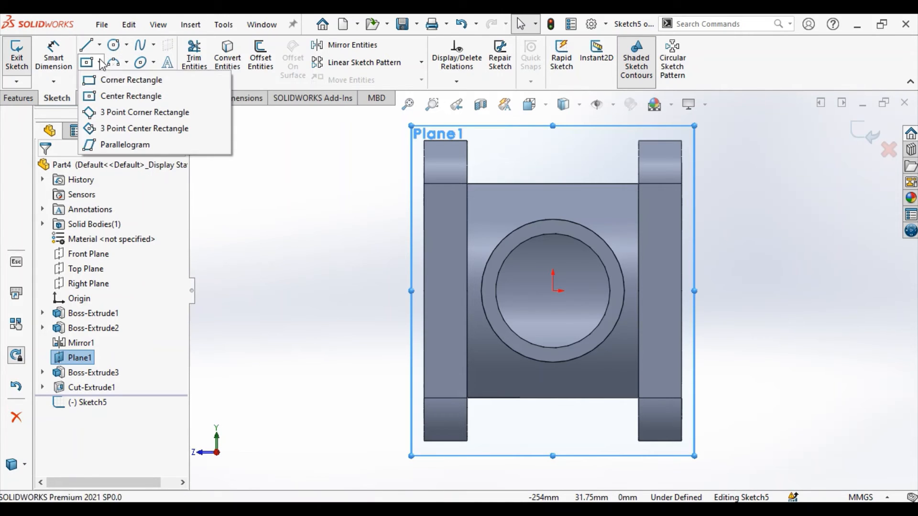
left_click(115, 97)
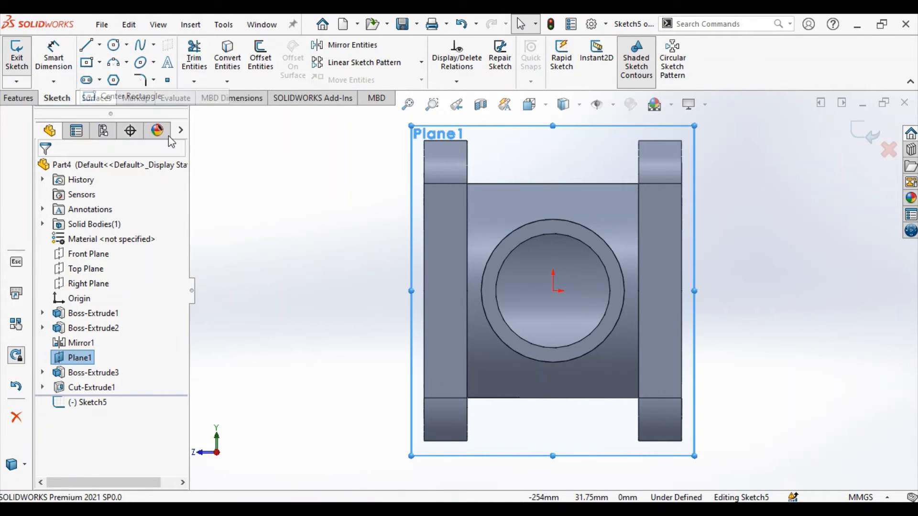
left_click(553, 291)
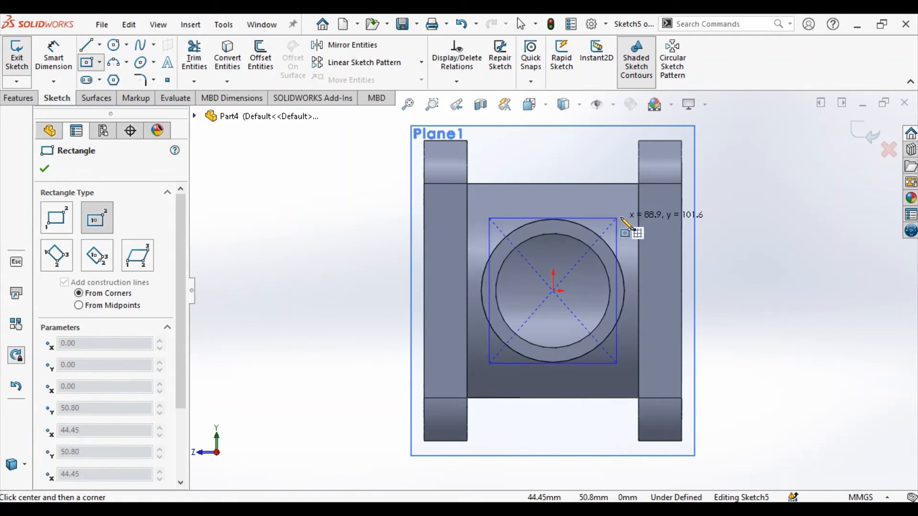
left_click(680, 183)
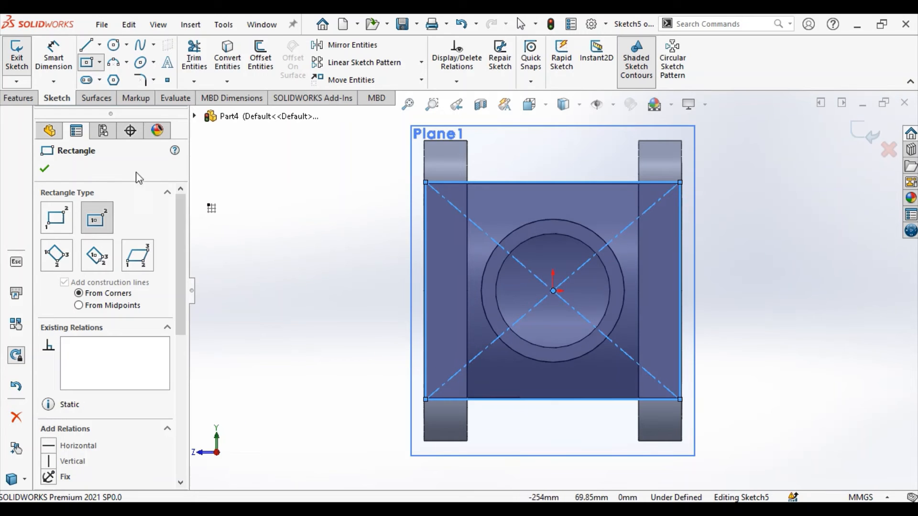
left_click(50, 173)
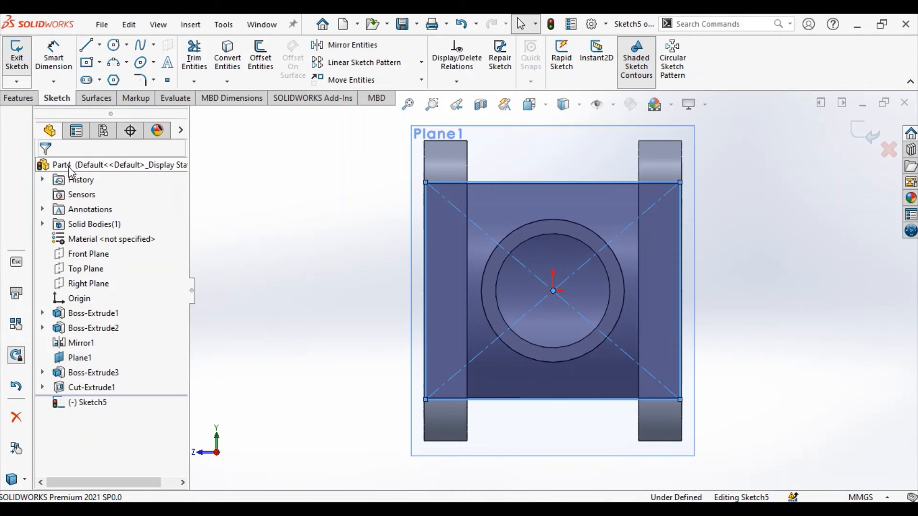
Dimension the center rectangle's horizontal edge and set its width to 160 mm.
left_click(54, 56)
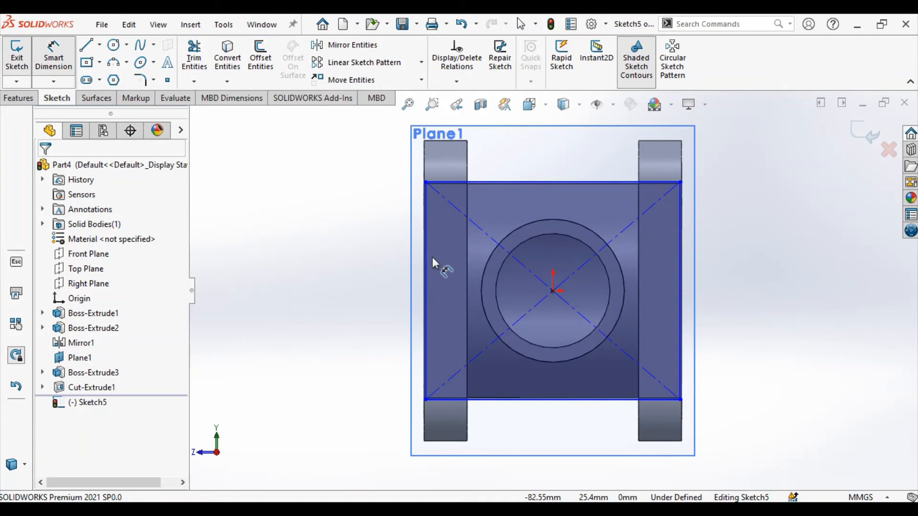
left_click(528, 185)
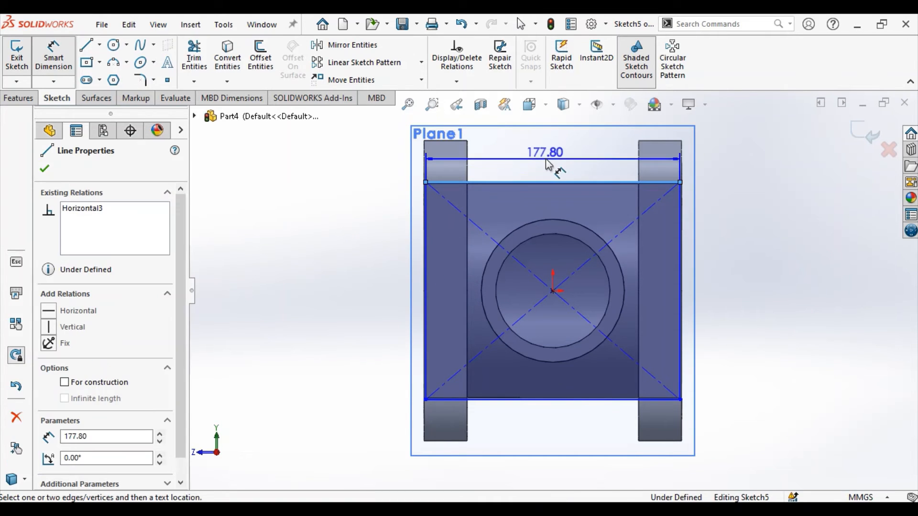
left_click(543, 164)
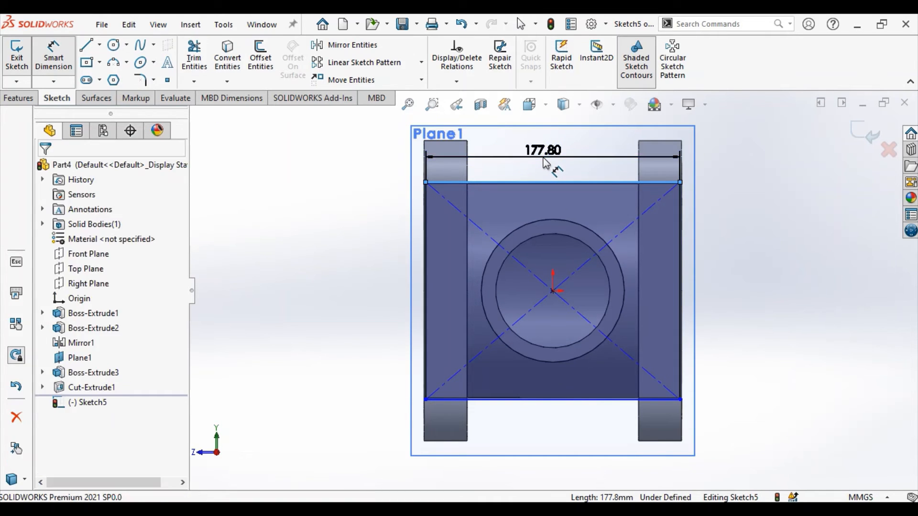
type("160")
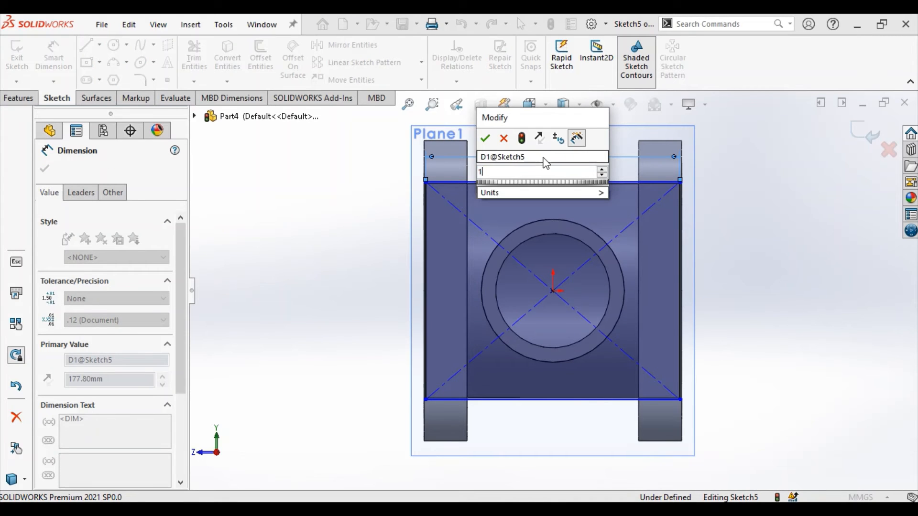
left_click(486, 143)
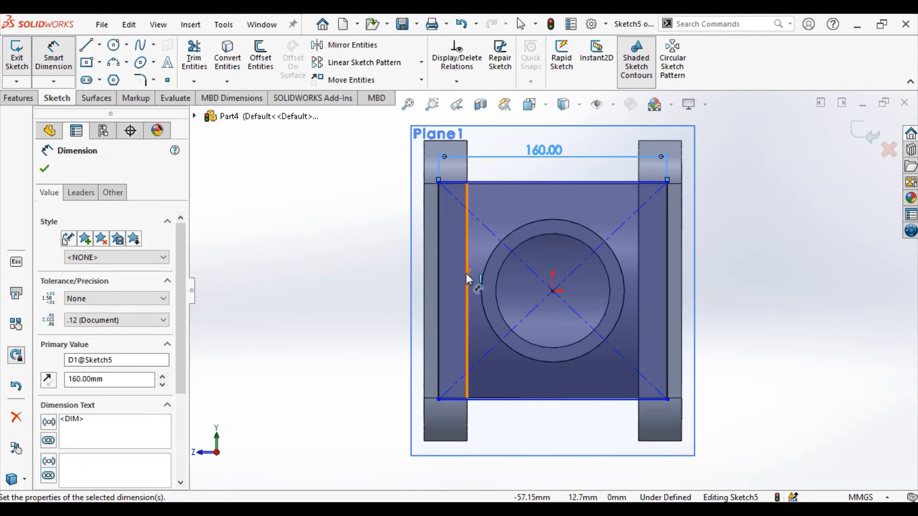
Dimension the rectangle's vertical edge and set its height to 160 mm.
left_click(437, 290)
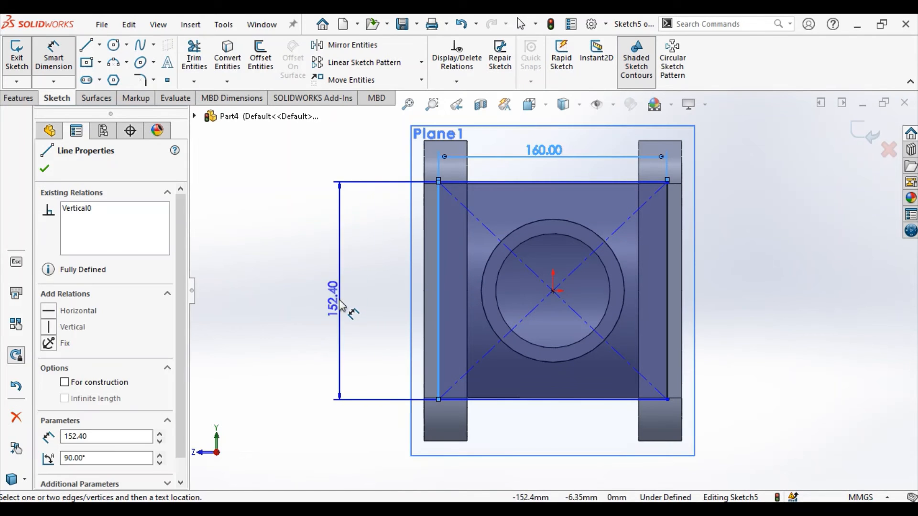
left_click(339, 306)
type("16")
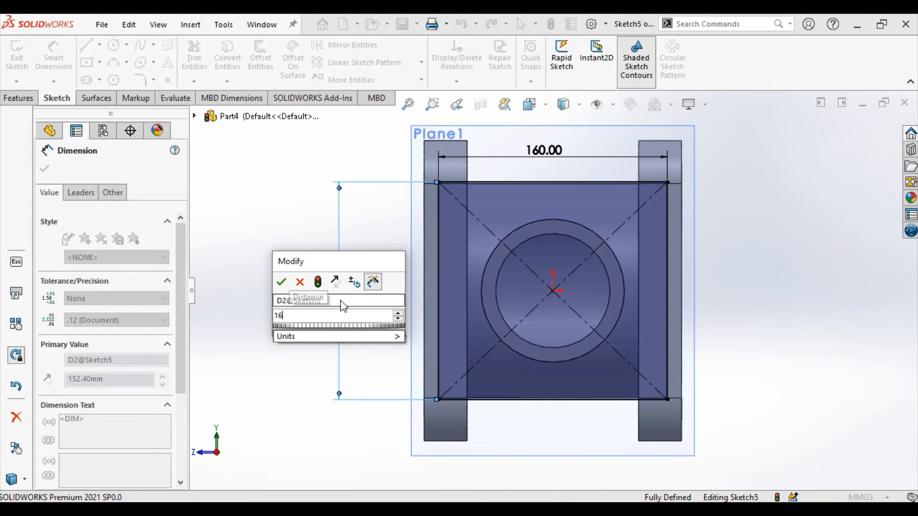
type("0")
left_click(282, 284)
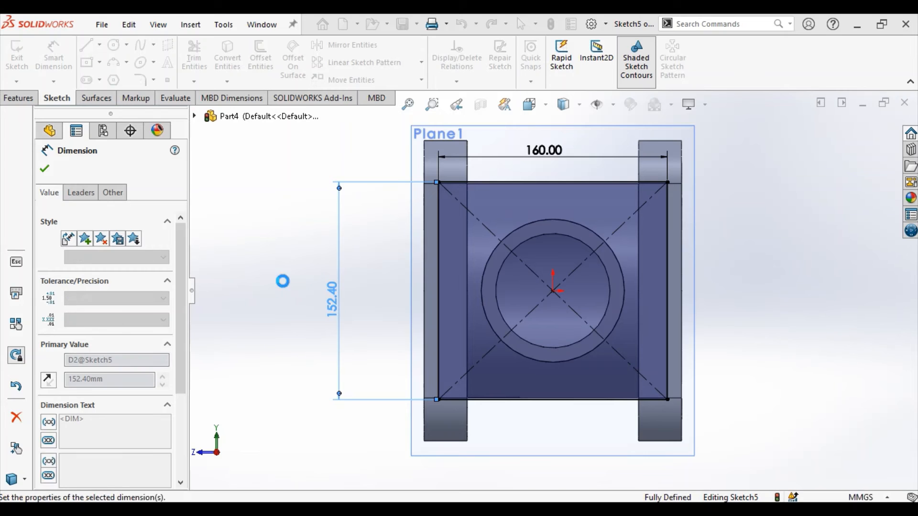
left_click(43, 168)
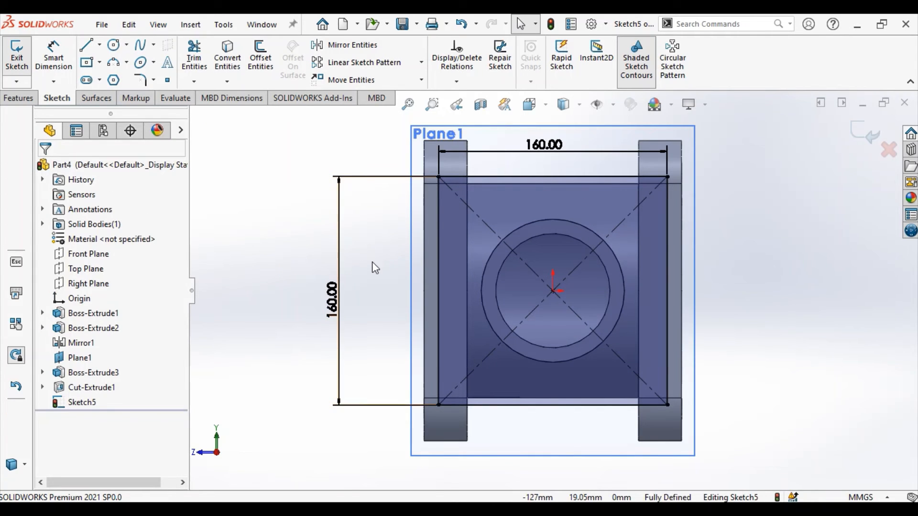
Round all four corners of the 160 mm square with 20 mm sketch fillets.
left_click(153, 80)
left_click(168, 102)
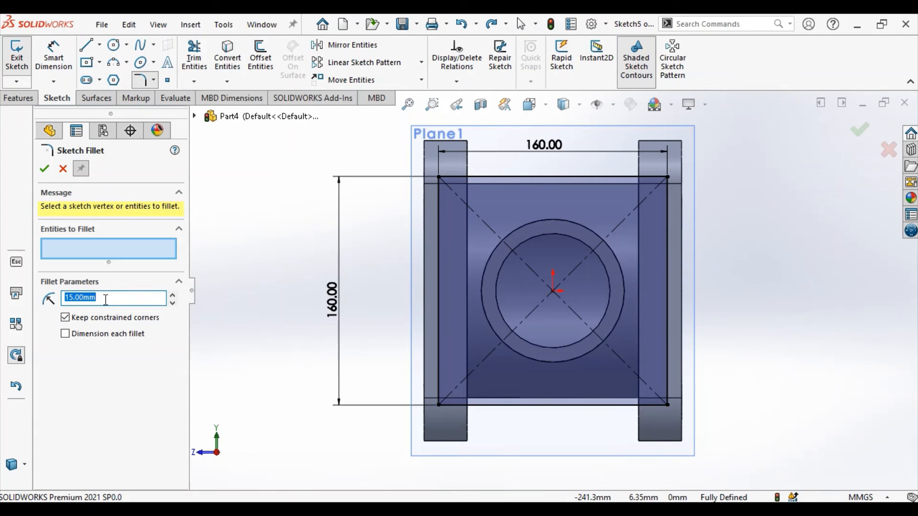
type("20")
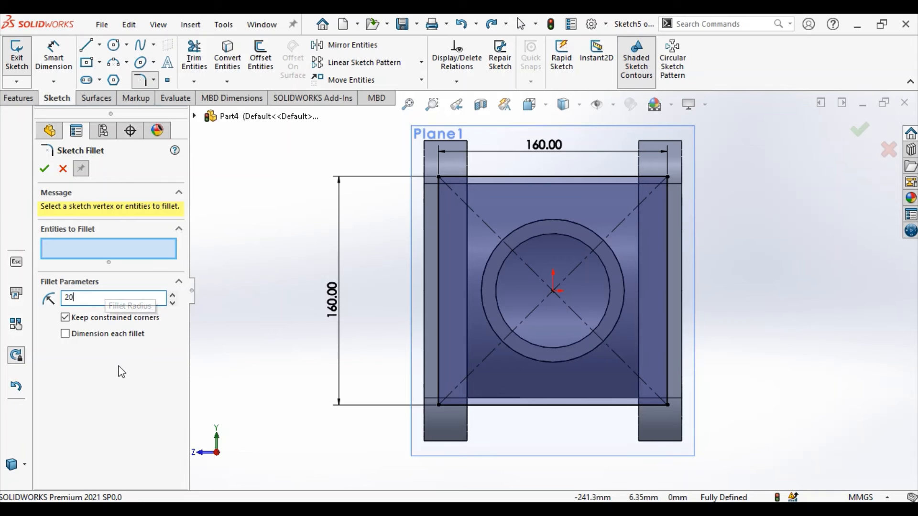
key("Return")
mouse_move(739, 138)
left_mouse_down()
mouse_move(334, 430)
mouse_move(363, 455)
left_mouse_up()
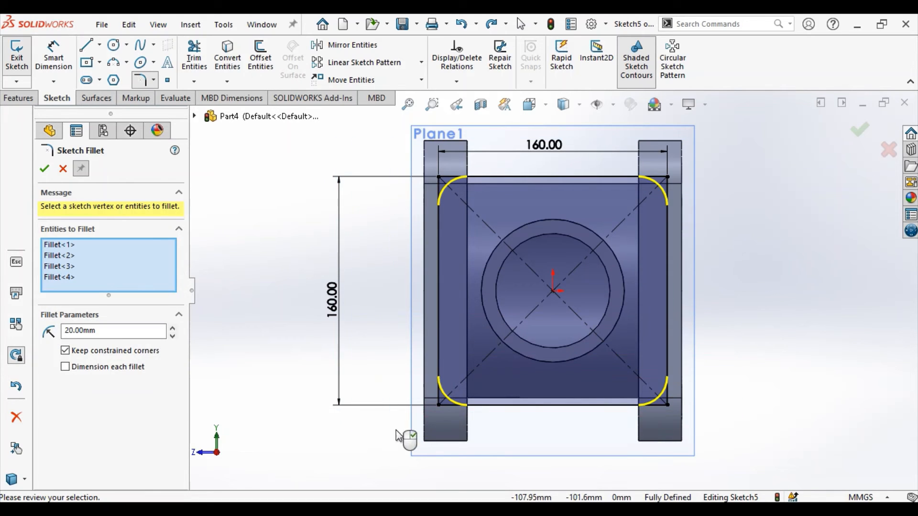
left_click(44, 168)
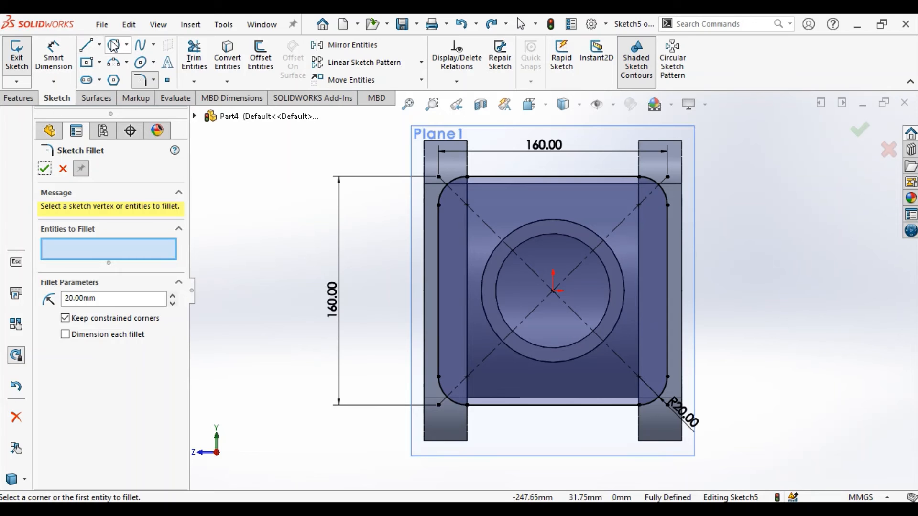
Draw a circle at each corner fillet's center, three about 20 mm in diameter and the lower-left one about 32 mm.
left_click(126, 46)
left_click(129, 61)
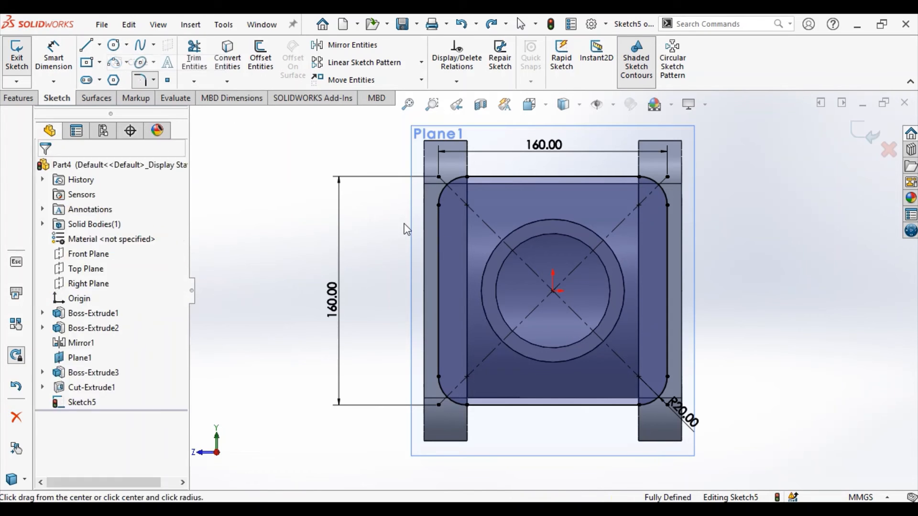
left_click(468, 205)
left_click(478, 197)
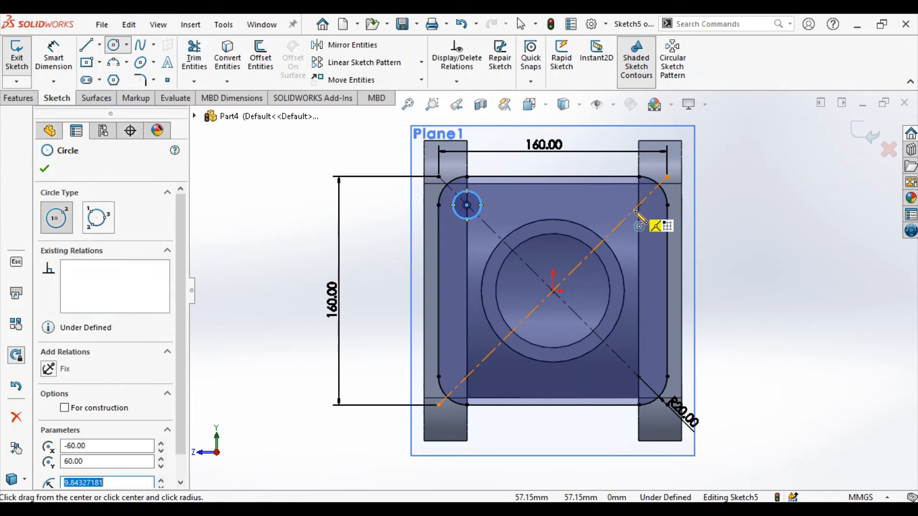
left_click(639, 205)
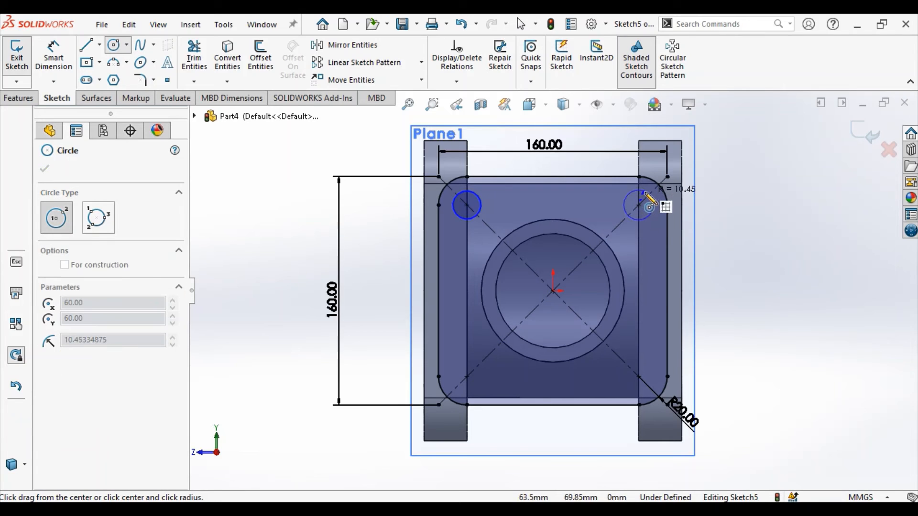
left_click(647, 195)
left_click(639, 377)
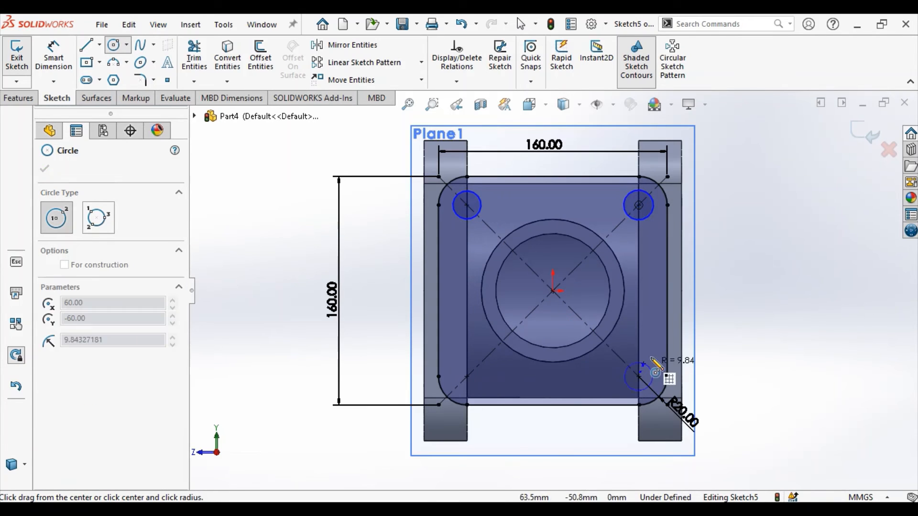
left_click(657, 365)
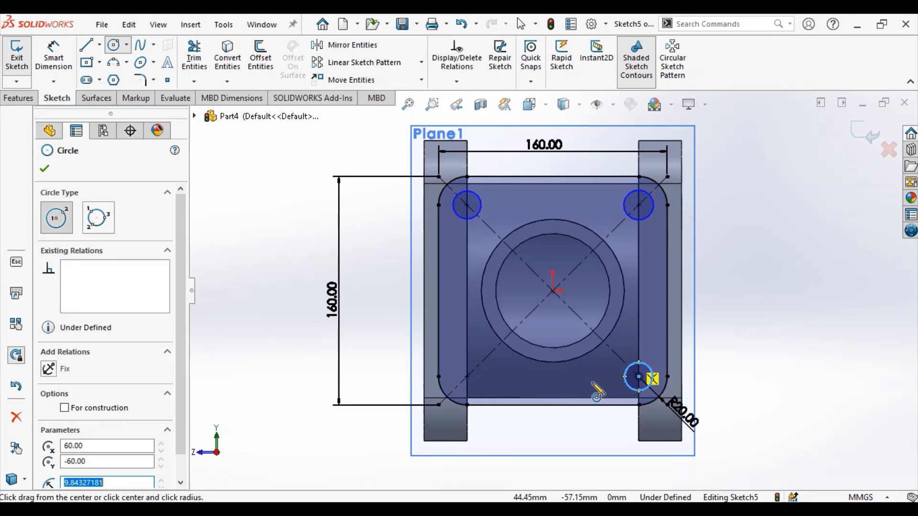
left_click(468, 377)
left_click(472, 356)
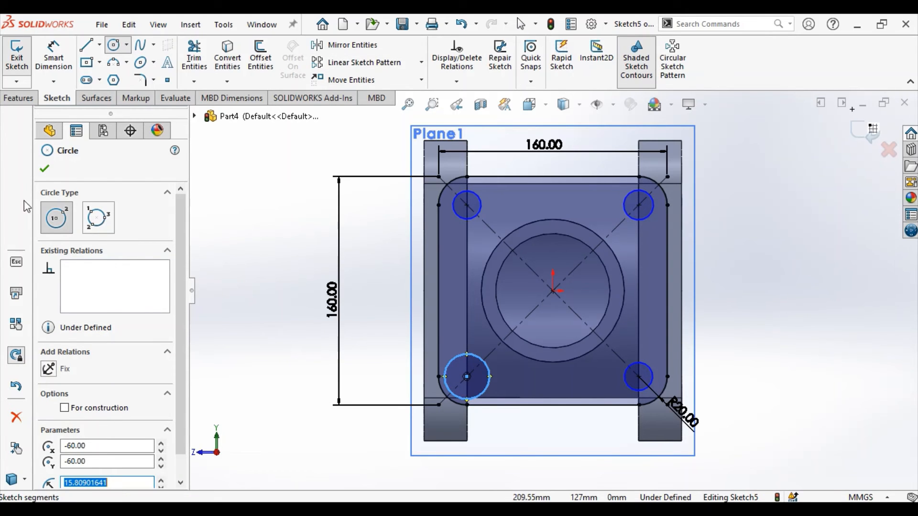
left_click(44, 169)
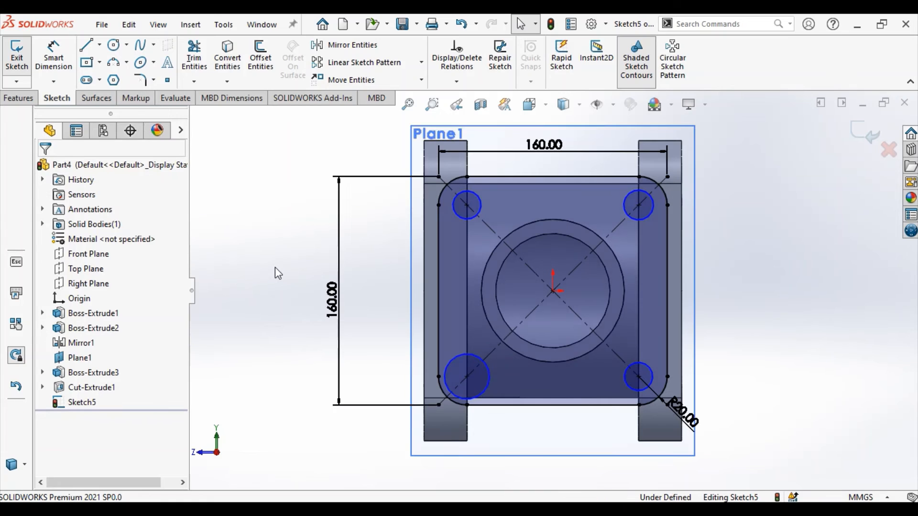
Apply an Equal relation to the four corner circles.
left_click(468, 219)
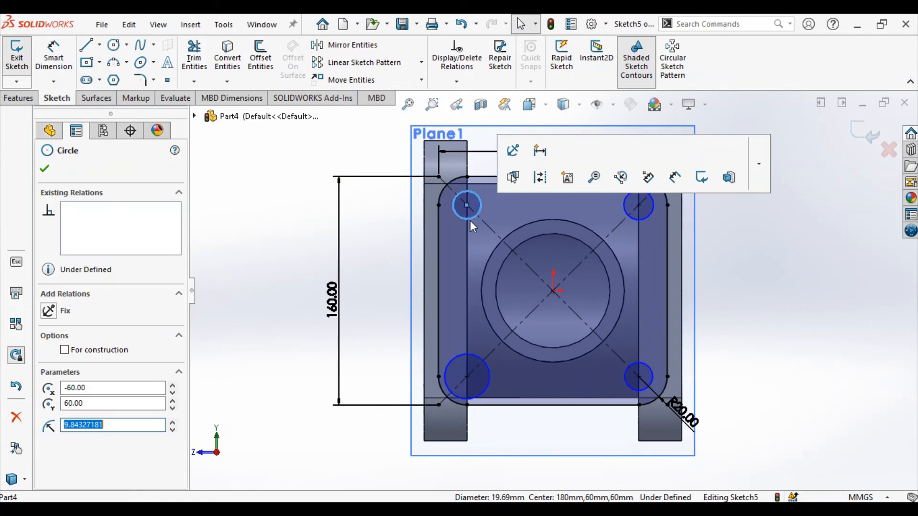
left_click(645, 219, "ctrl")
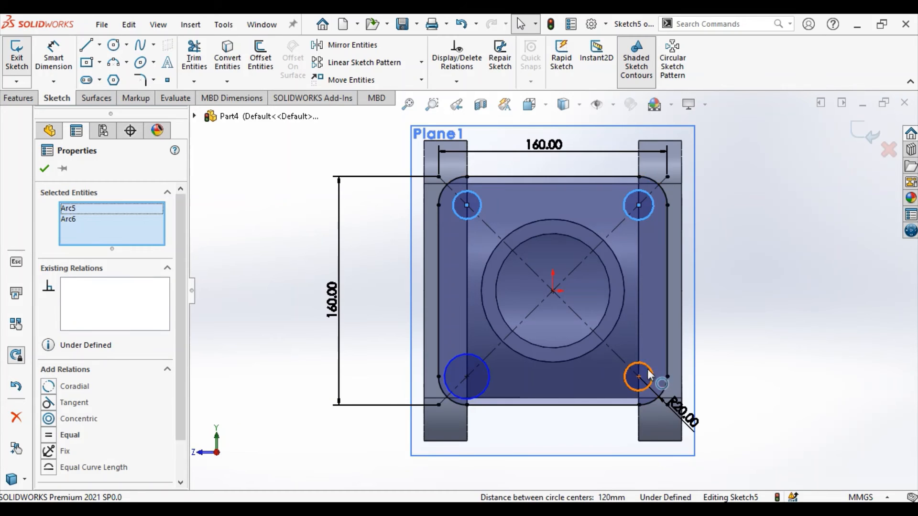
left_click(651, 371, "ctrl")
left_click(477, 391, "ctrl")
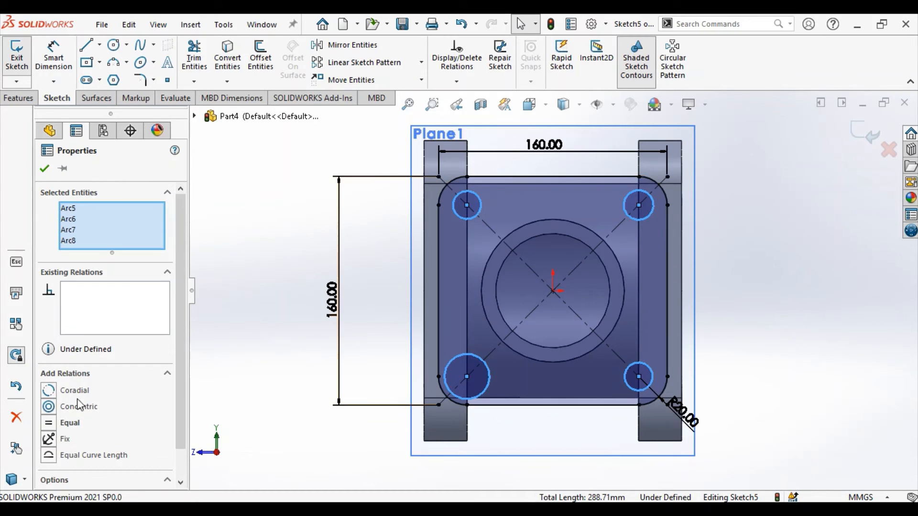
left_click(67, 422)
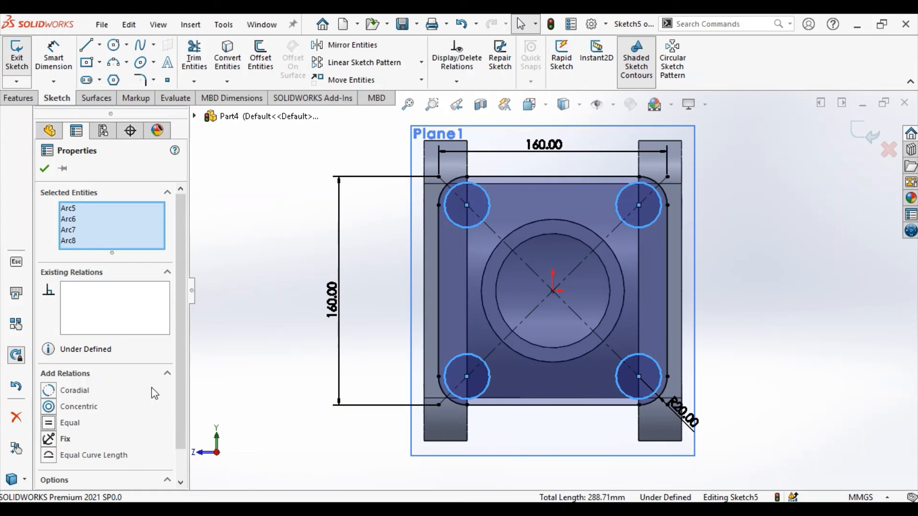
left_click(45, 169)
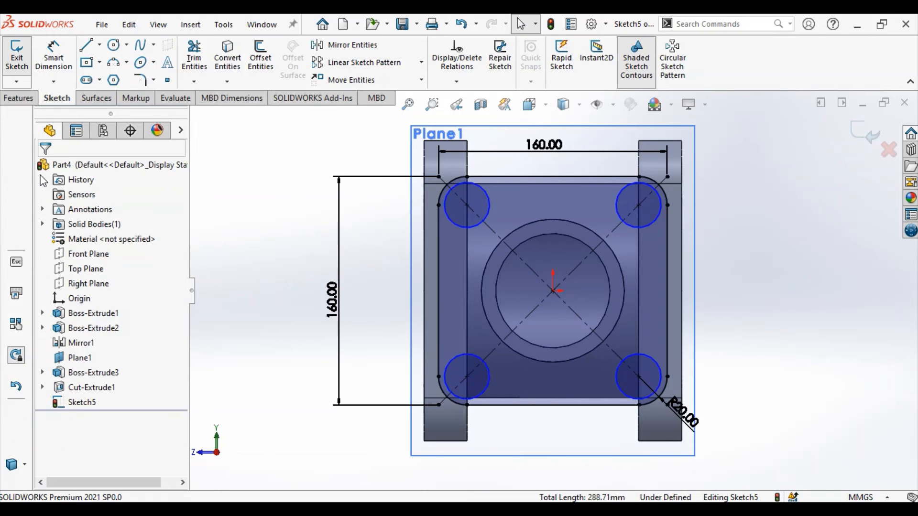
Dimension the upper-left corner circle with a diameter of 20 mm.
left_click(54, 55)
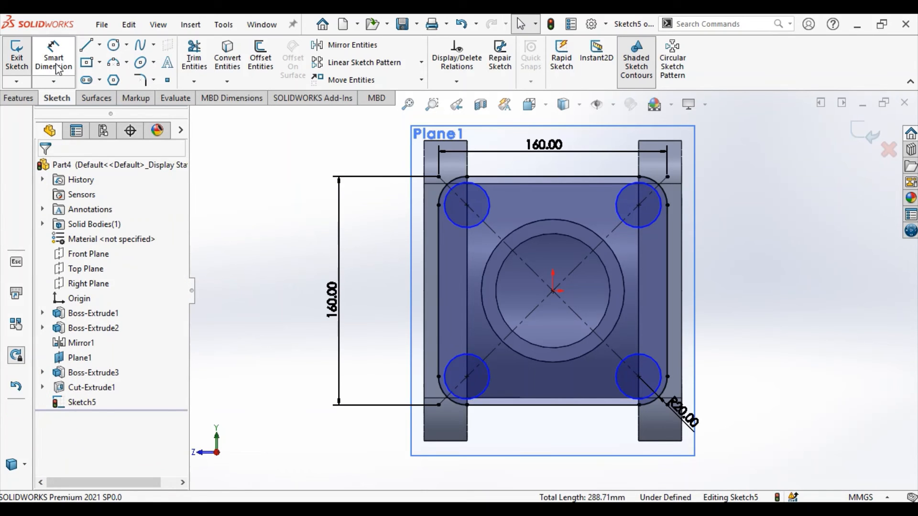
left_click(460, 230)
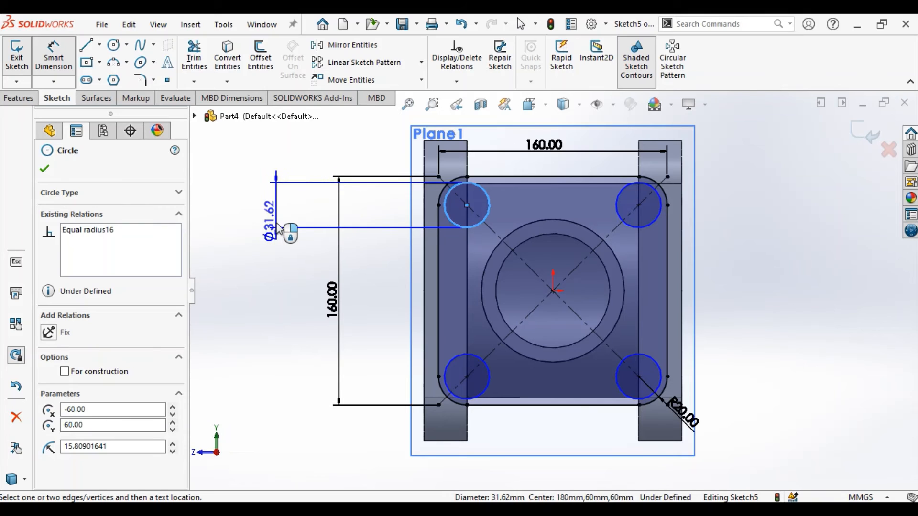
left_click(282, 229)
type("2")
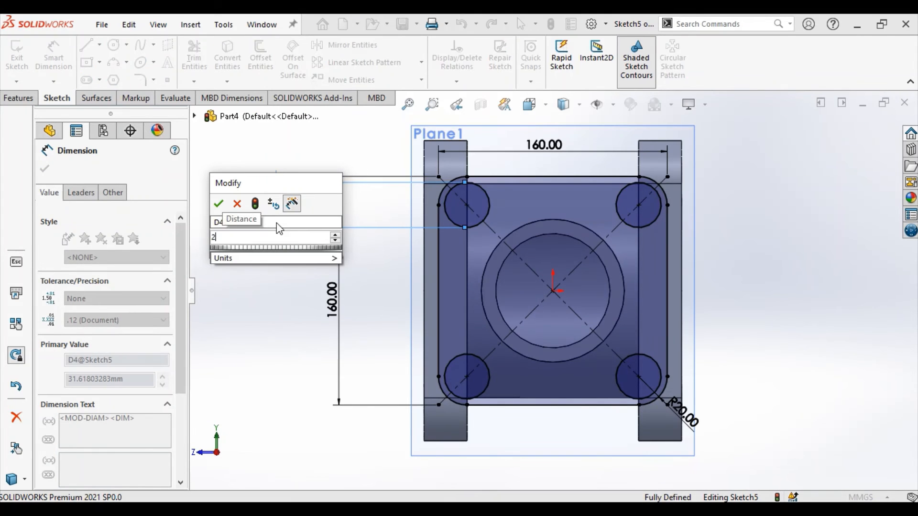
type("0")
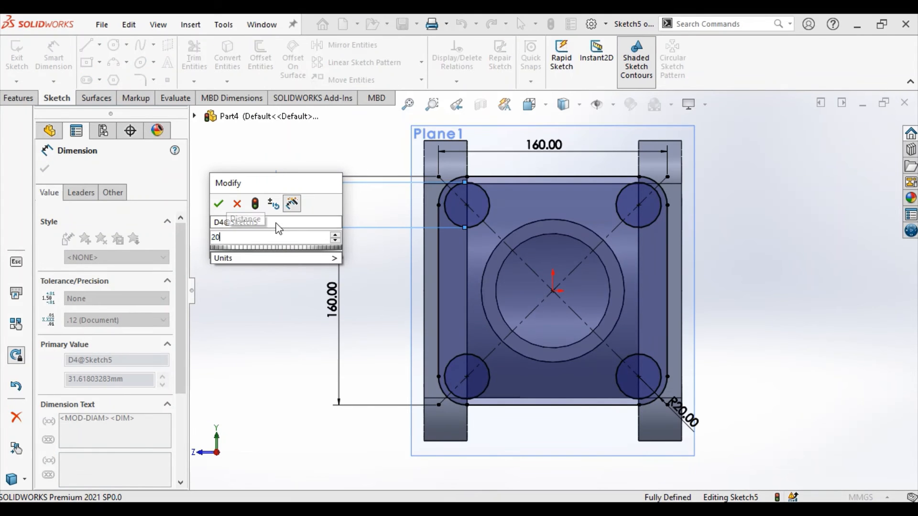
left_click(219, 205)
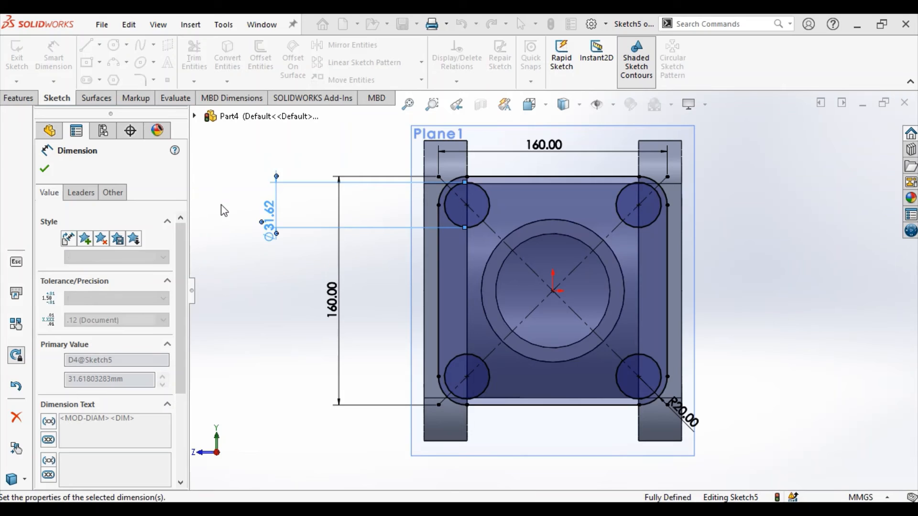
left_click(46, 169)
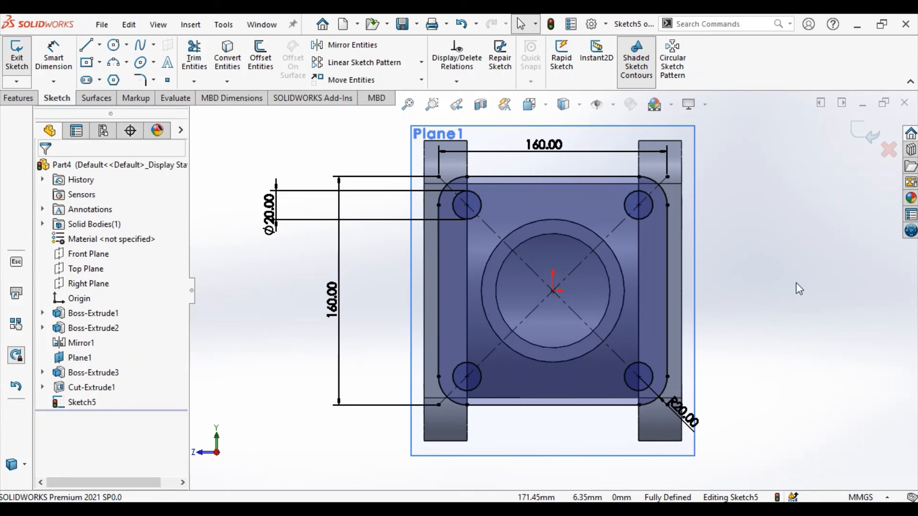
Convert the side tube's inner circular edge into the flange sketch and exit the sketch.
left_click(545, 235)
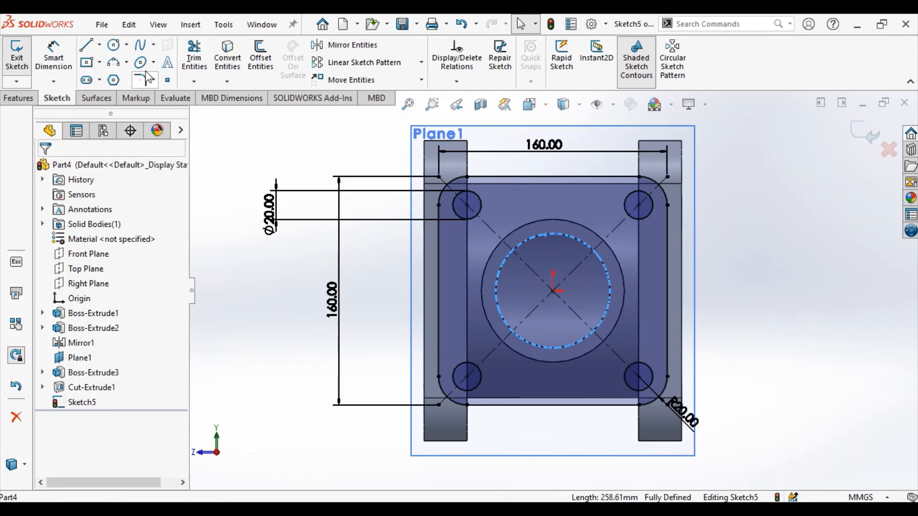
left_click(229, 55)
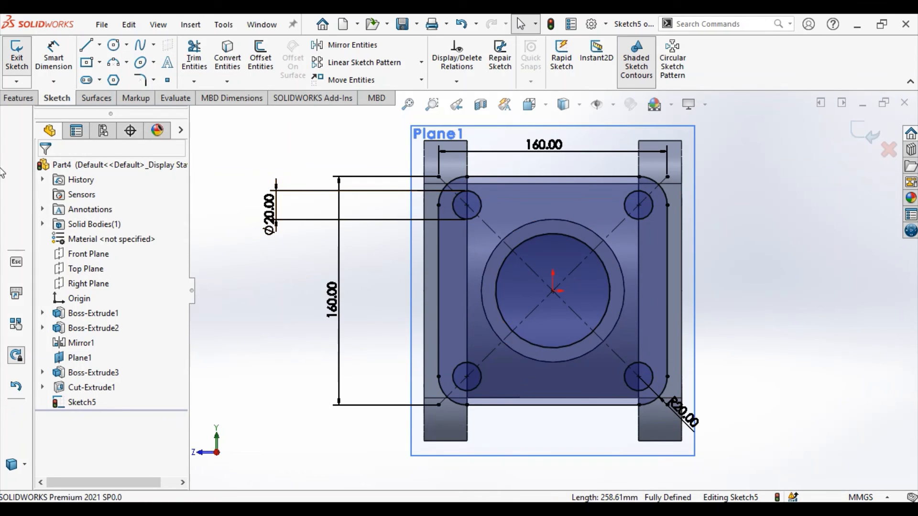
left_click(17, 52)
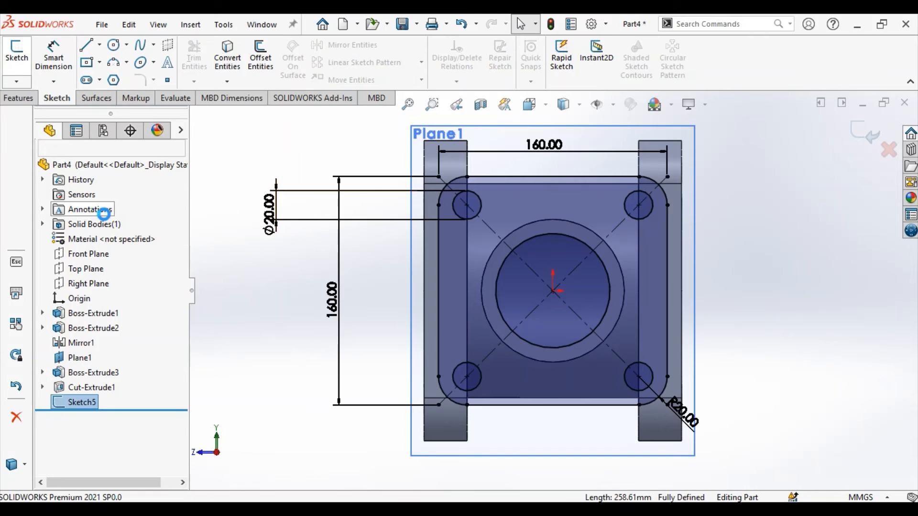
Start a boss extrusion of the branch flange sketch with a blind depth of 20 mm.
left_click(18, 98)
left_click(22, 53)
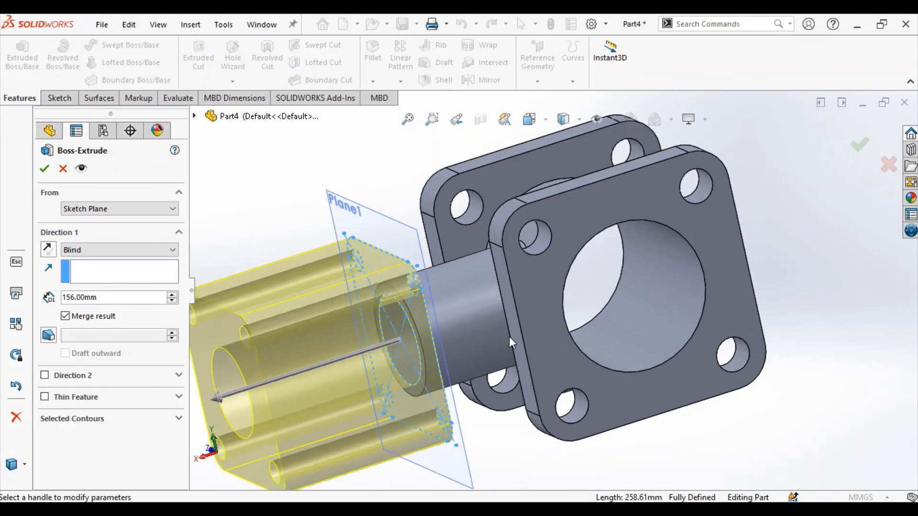
left_click(101, 296)
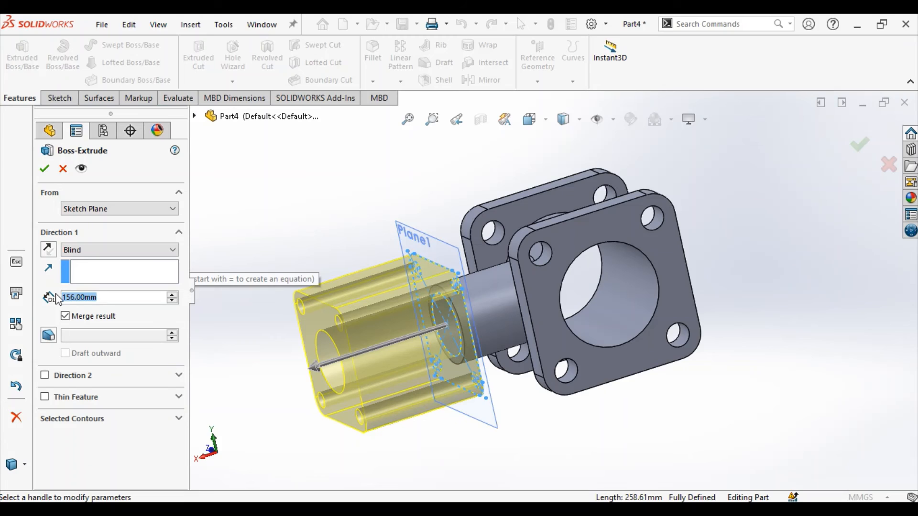
type("2")
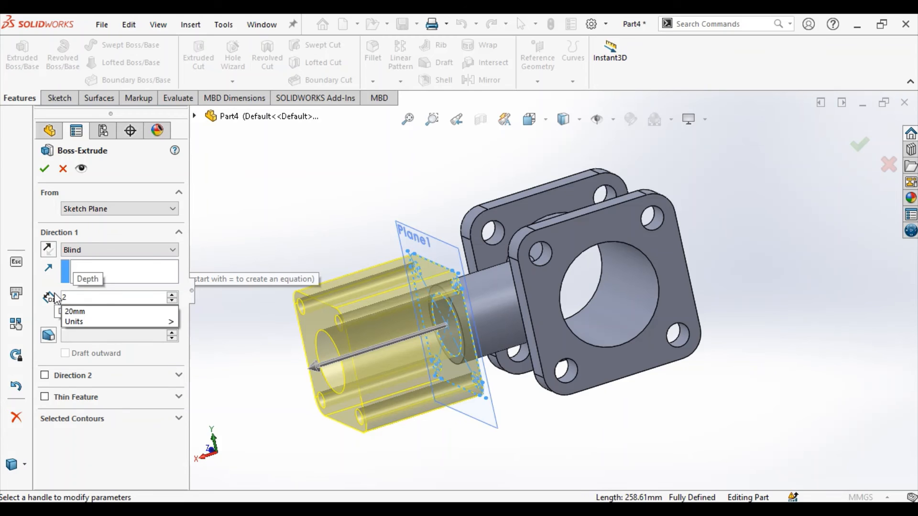
type("0")
left_click(114, 473)
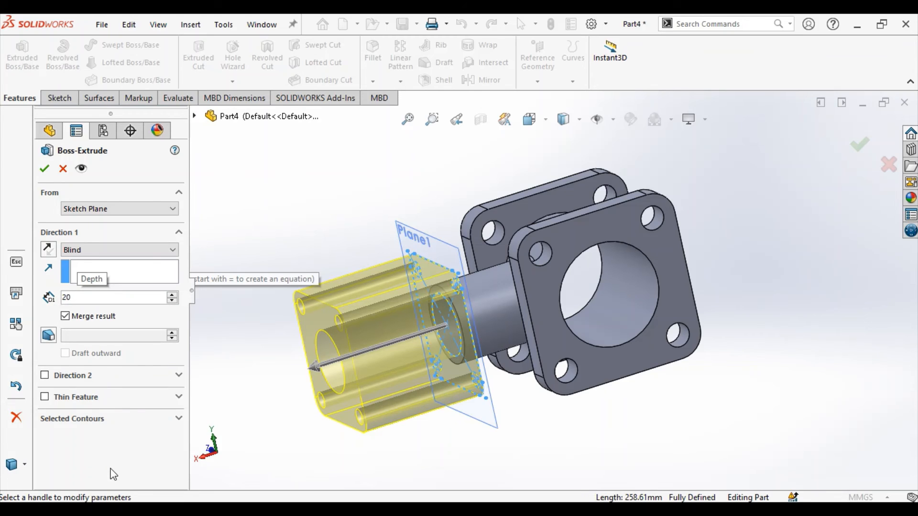
key("Return")
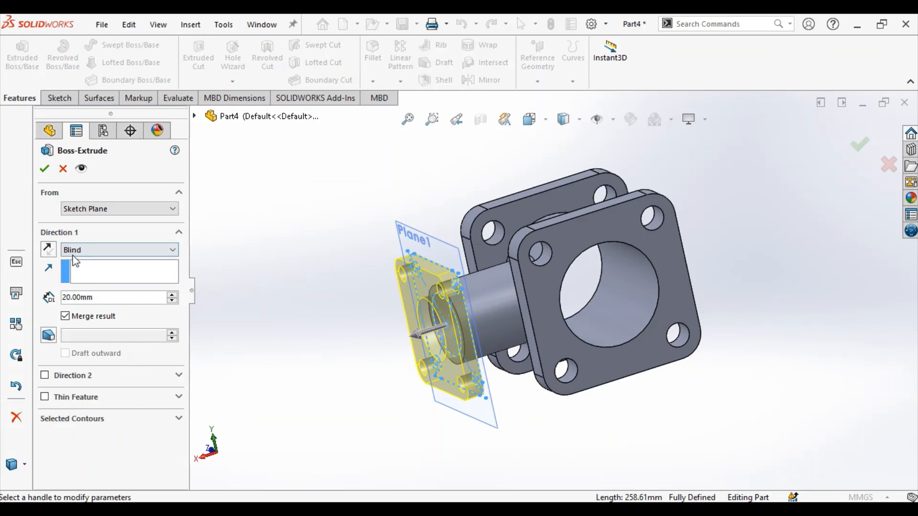
Set the branch flange's extrusion depth to 30 mm, reverse its direction toward the main tube, and accept the feature.
double_click(97, 296)
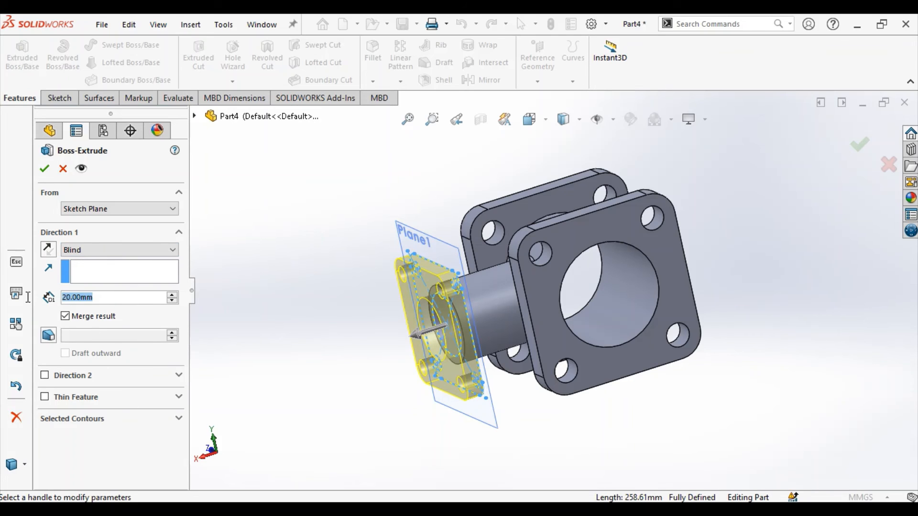
type("30")
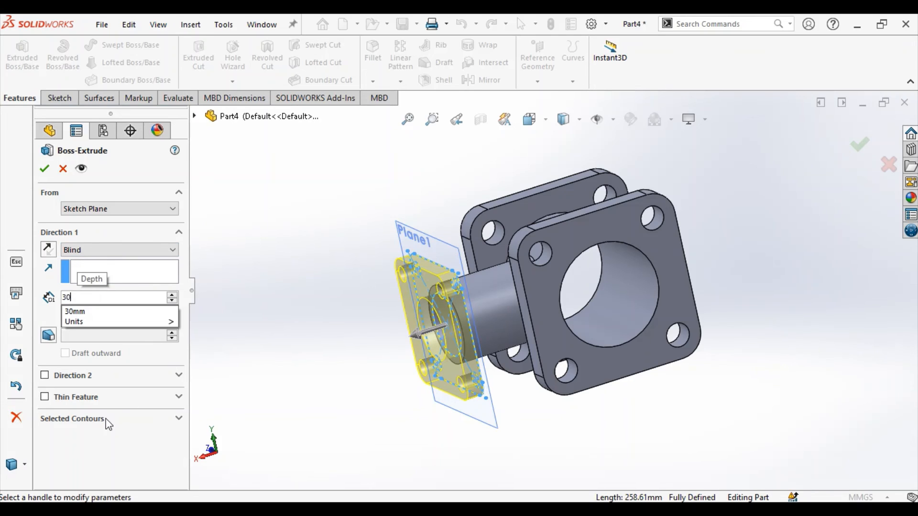
key("Return")
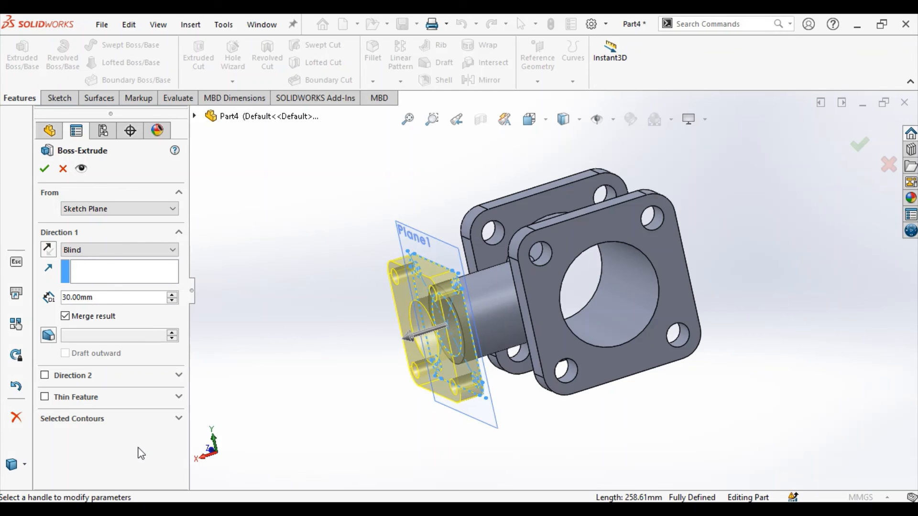
left_click(46, 250)
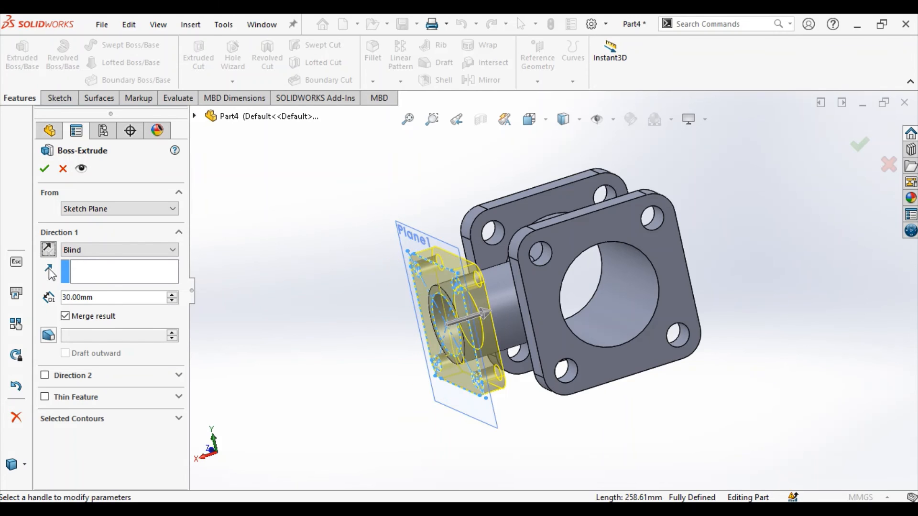
mouse_move(315, 310)
middle_mouse_down()
mouse_move(297, 328)
mouse_move(334, 328)
mouse_move(324, 310)
middle_mouse_up()
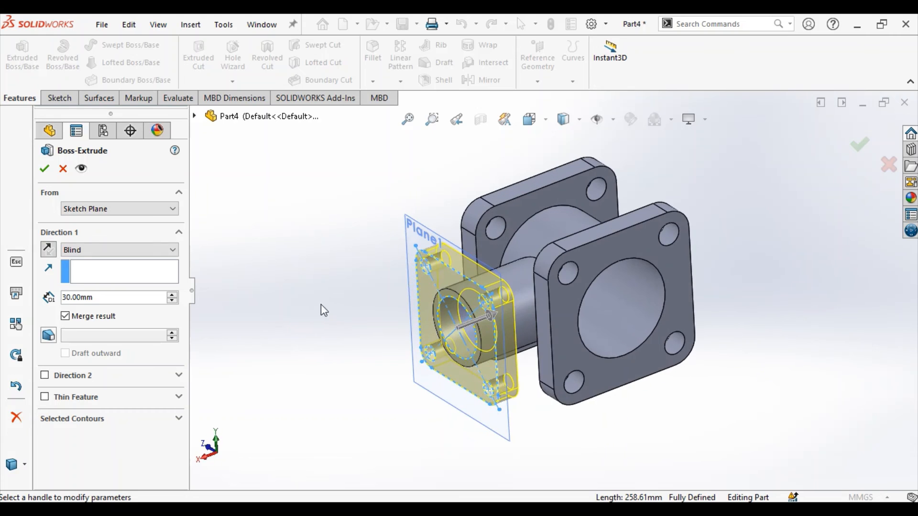
left_click(46, 173)
middle_click_drag(519, 330, 549, 303)
scroll(550, 303, "down", 3)
left_click(740, 310)
mouse_move(736, 308)
middle_mouse_down()
mouse_move(727, 313)
mouse_move(732, 269)
mouse_move(727, 302)
middle_mouse_up()
scroll(728, 302, "up", 3)
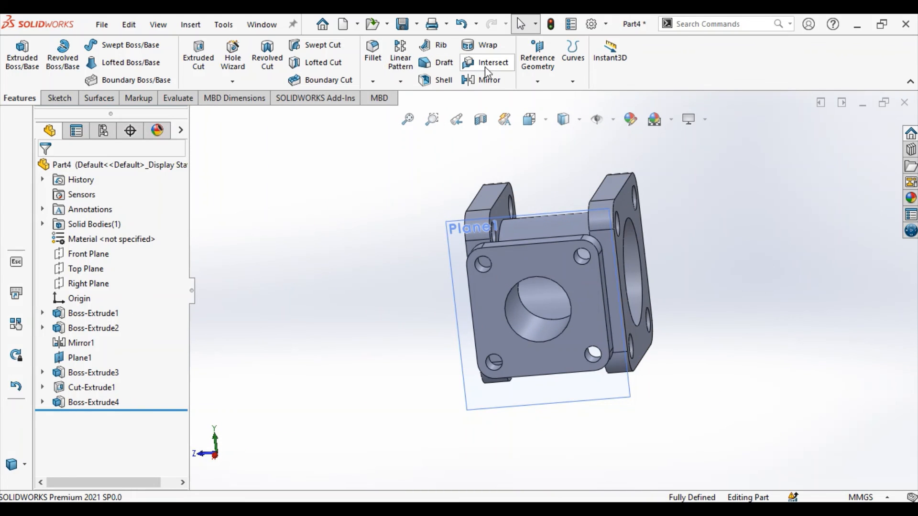
Mirror the side tube and its flange, Boss-Extrude3 and Boss-Extrude4, about the Right Plane.
left_click(493, 81)
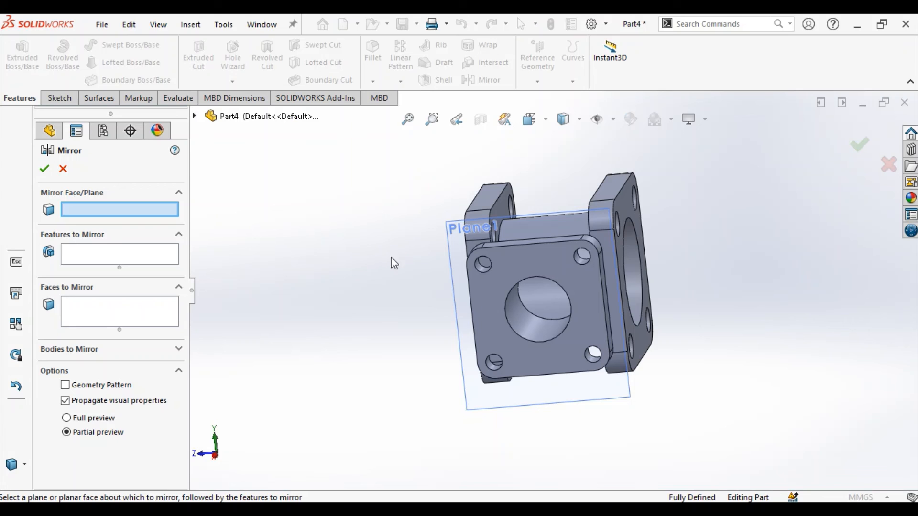
middle_click_drag(392, 258, 366, 300)
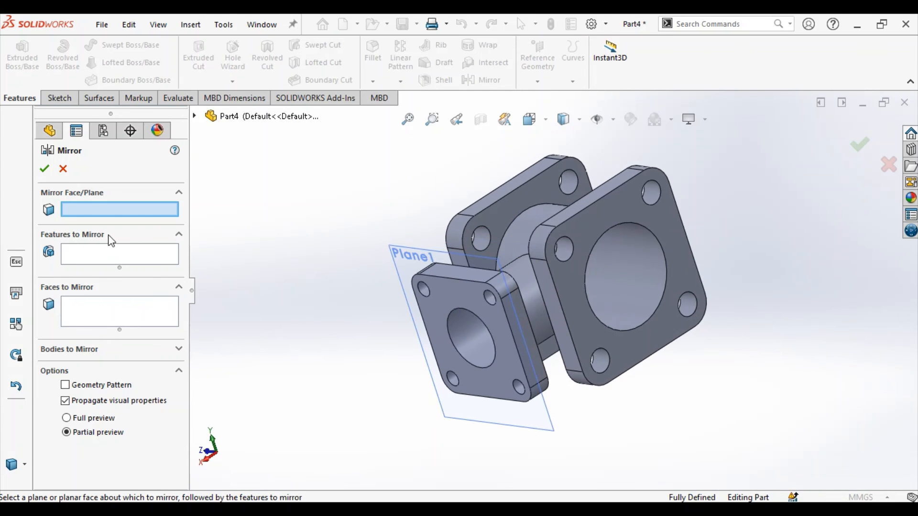
left_click(57, 136)
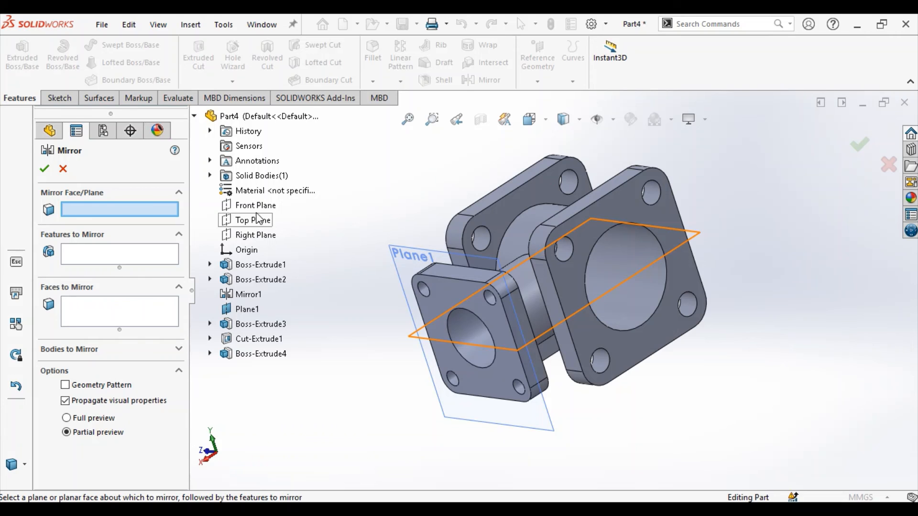
left_click(262, 239)
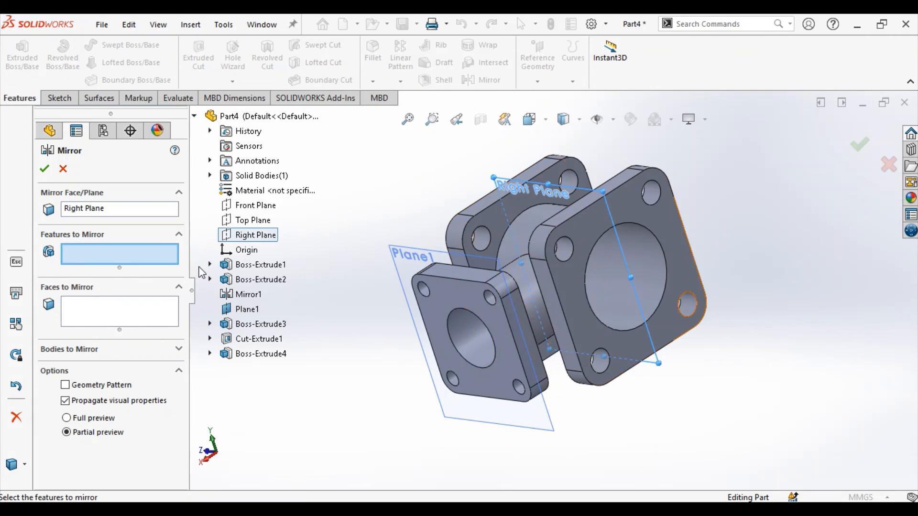
left_click(480, 300)
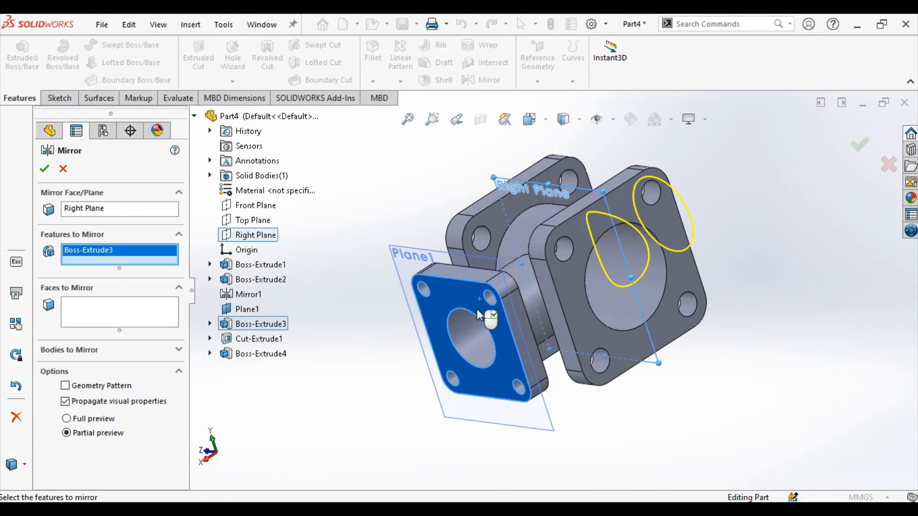
left_click(510, 311)
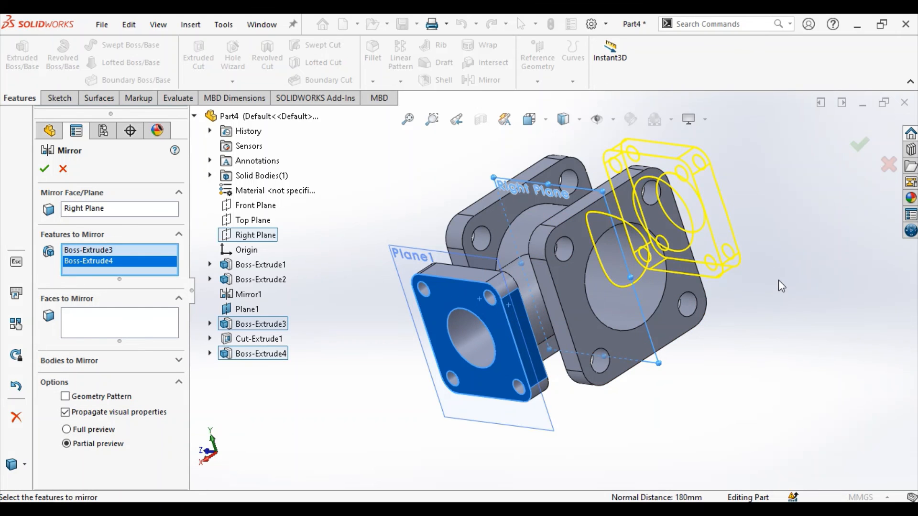
middle_click_drag(782, 287, 731, 340)
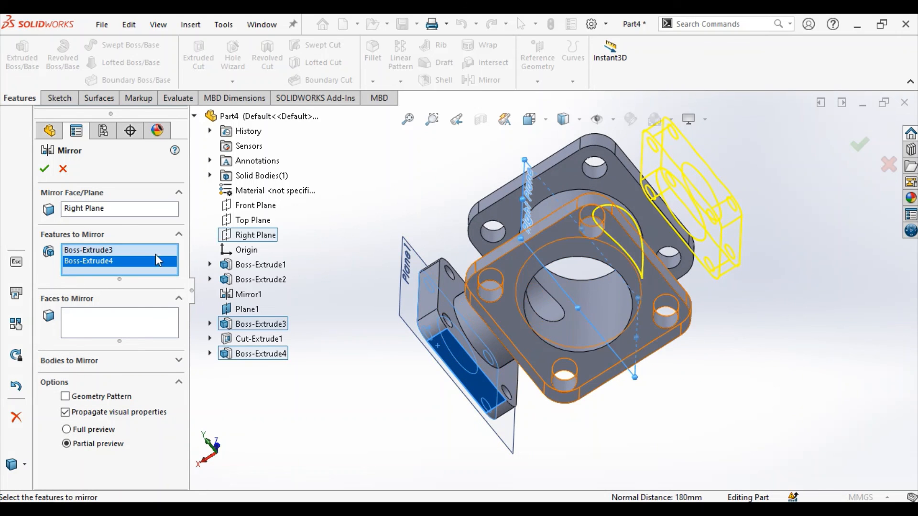
left_click(44, 168)
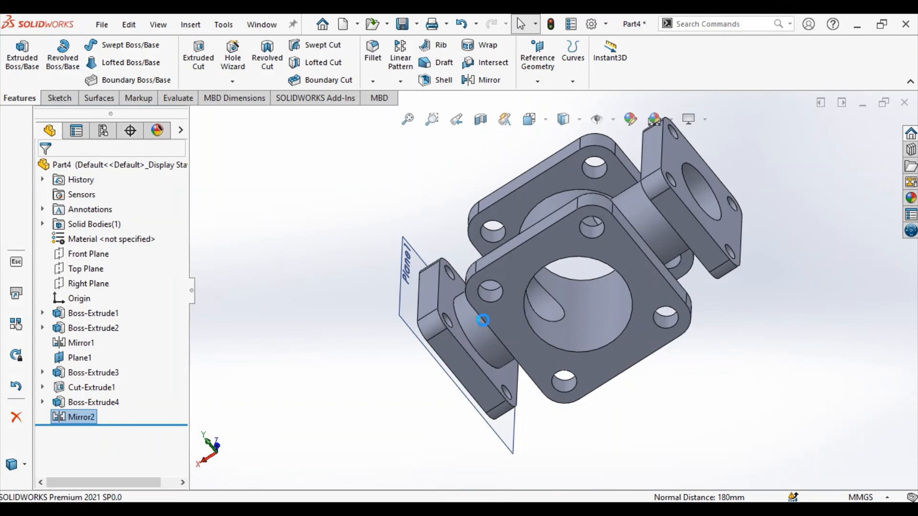
Hide the reference plane Plane1 at the side branch flange.
scroll(532, 254, "down", 3)
middle_click_drag(533, 253, 592, 219)
scroll(554, 254, "up", 3)
middle_click_drag(555, 254, 493, 309)
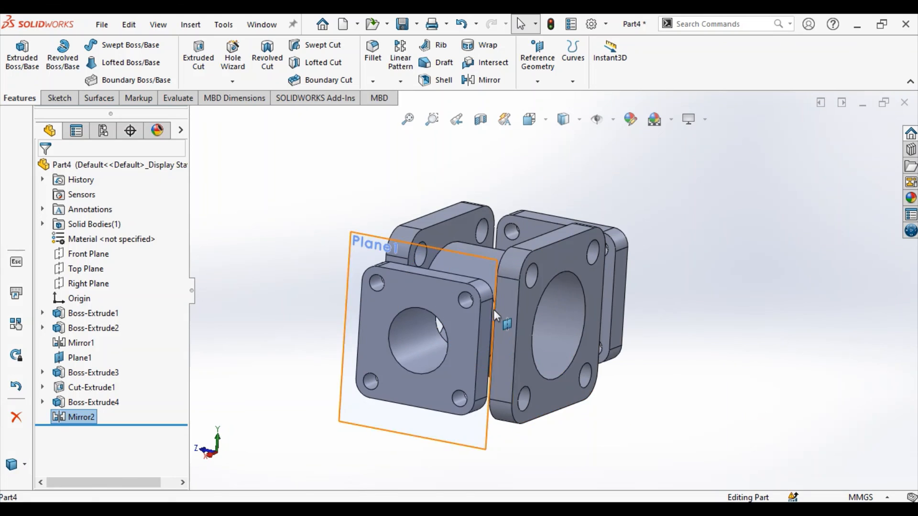
scroll(494, 309, "down", 2)
right_click(450, 232)
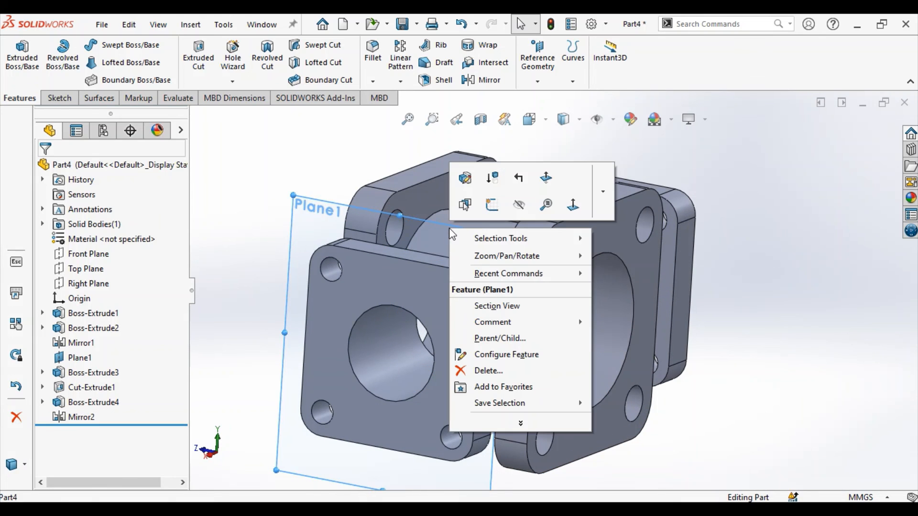
left_click(519, 205)
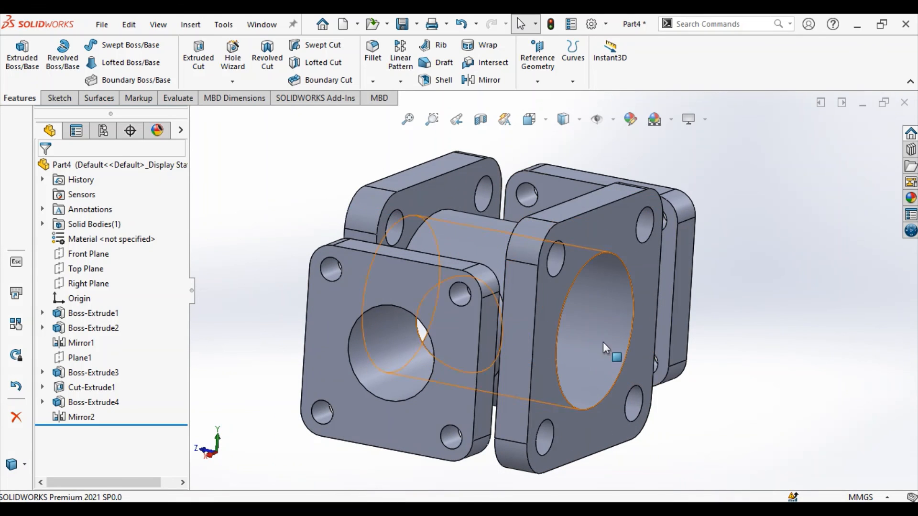
Apply the Plain White scene as the background behind the finished part.
scroll(585, 335, "up", 2)
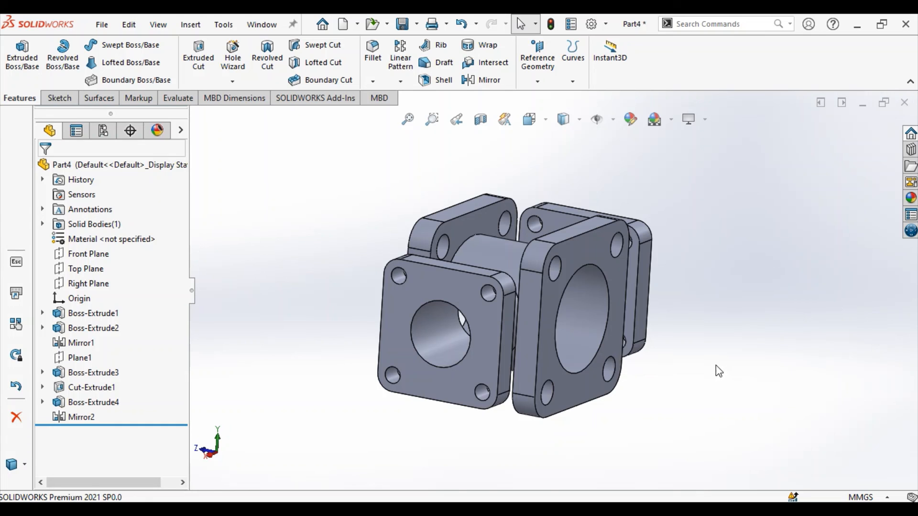
key("space")
left_click(869, 438)
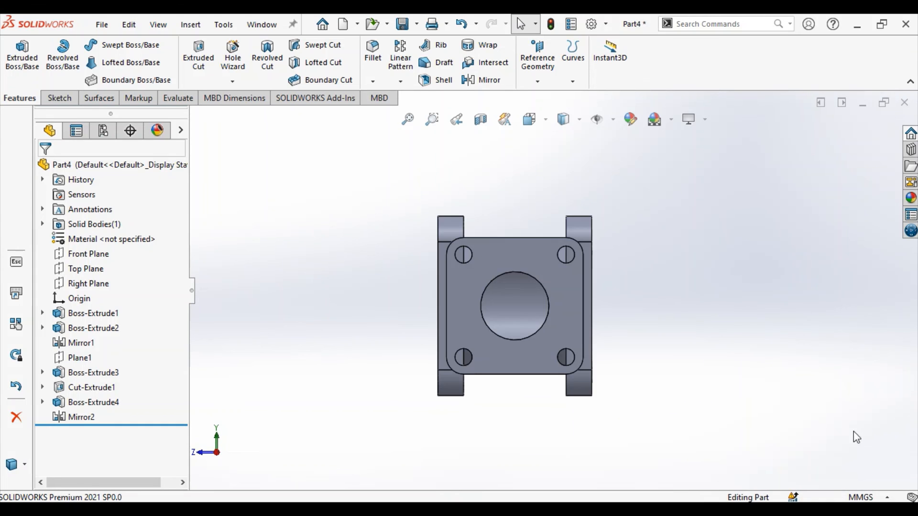
middle_click_drag(647, 261, 600, 317)
scroll(580, 289, "up", 2)
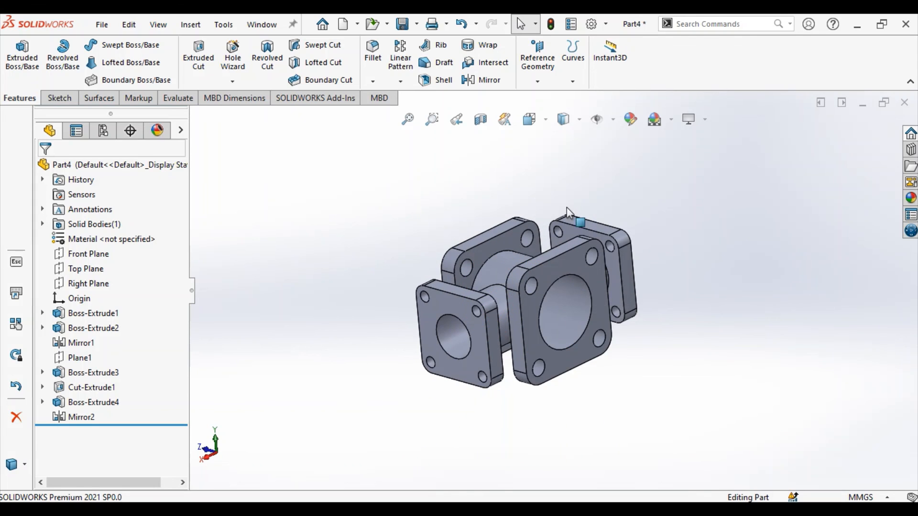
scroll(575, 201, "down", 2)
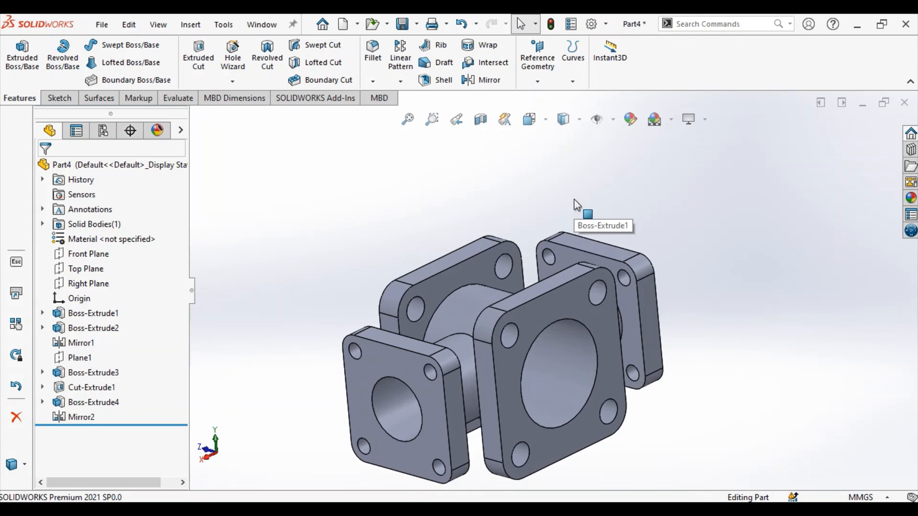
left_click(673, 125)
left_click(682, 160)
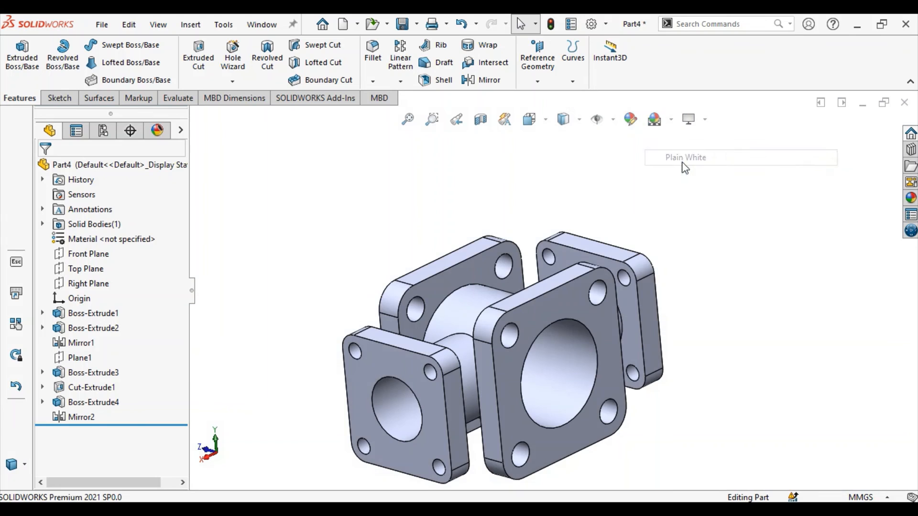
middle_click_drag(478, 353, 492, 384)
scroll(495, 387, "down", 3)
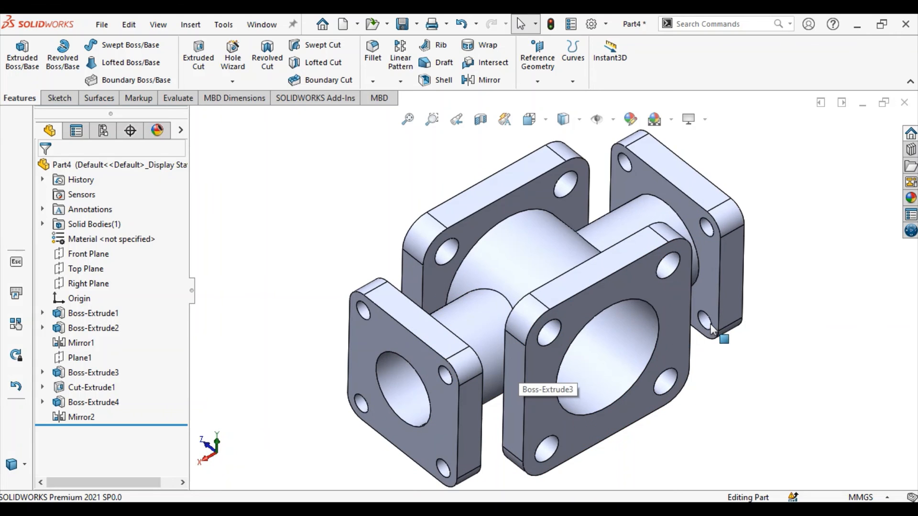